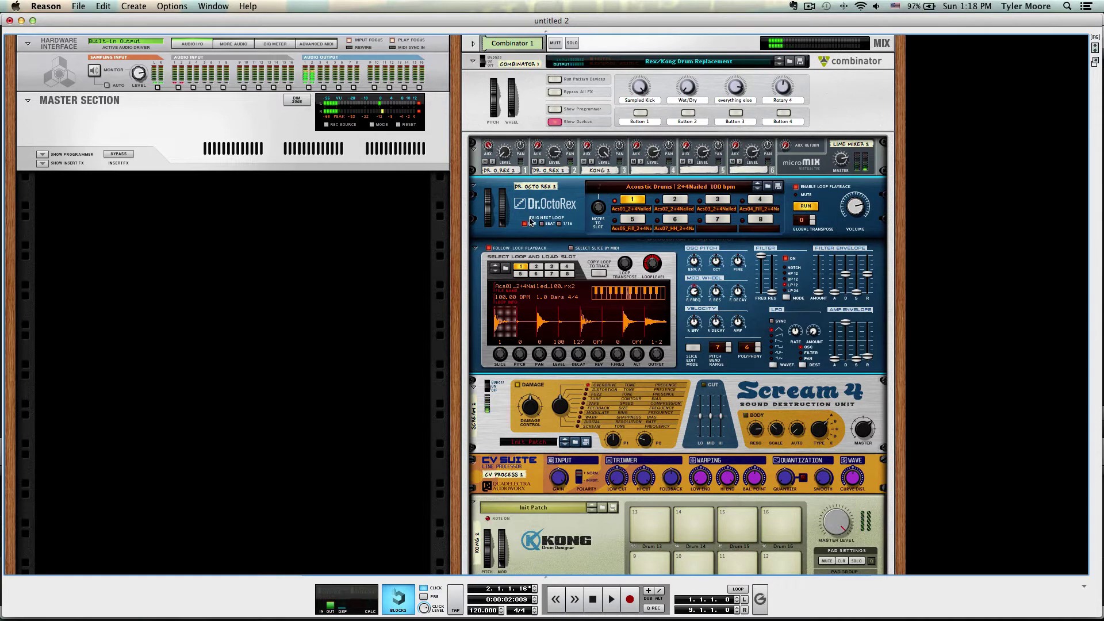
- Switch Kong's Drum 1 module to Synth Bass Drum
{"action": "scroll", "coordinate": [529, 222], "scroll_direction": "down", "scroll_amount": 5}
{"action": "scroll", "coordinate": [530, 222], "scroll_direction": "down", "scroll_amount": 7}
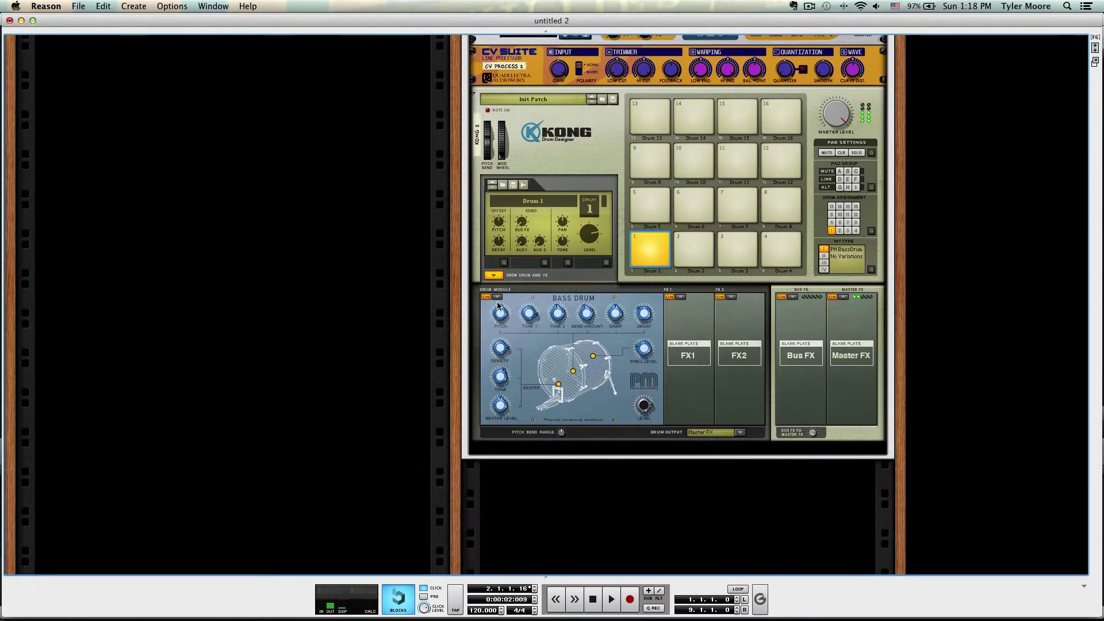
{"action": "left_click", "coordinate": [497, 298]}
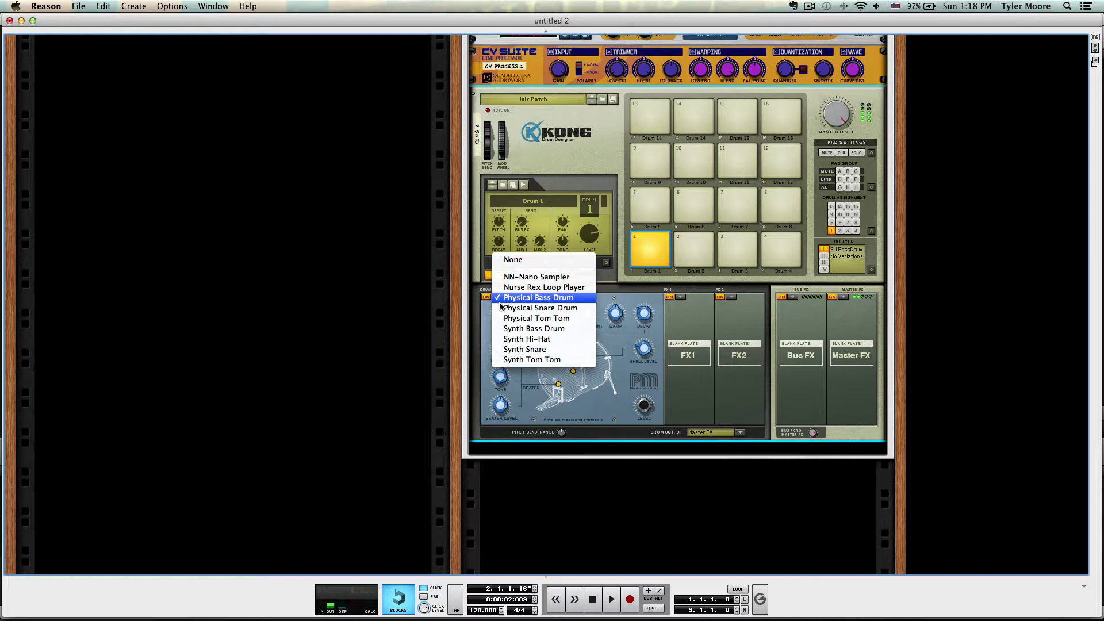
{"action": "left_click", "coordinate": [501, 309]}
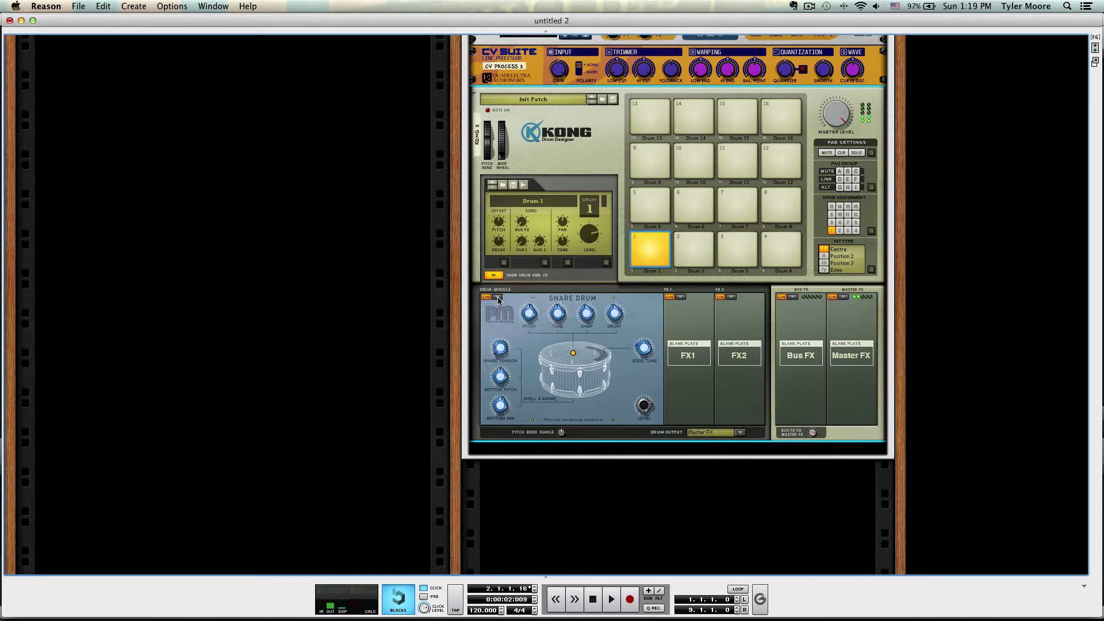
{"action": "left_click", "coordinate": [498, 297]}
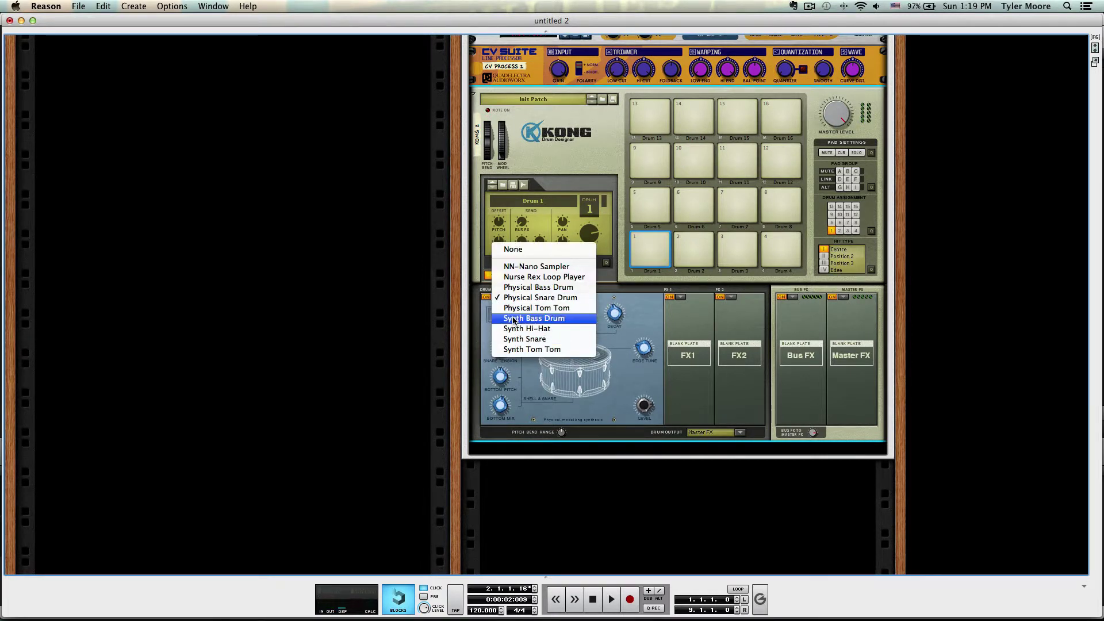
{"action": "left_click", "coordinate": [519, 317]}
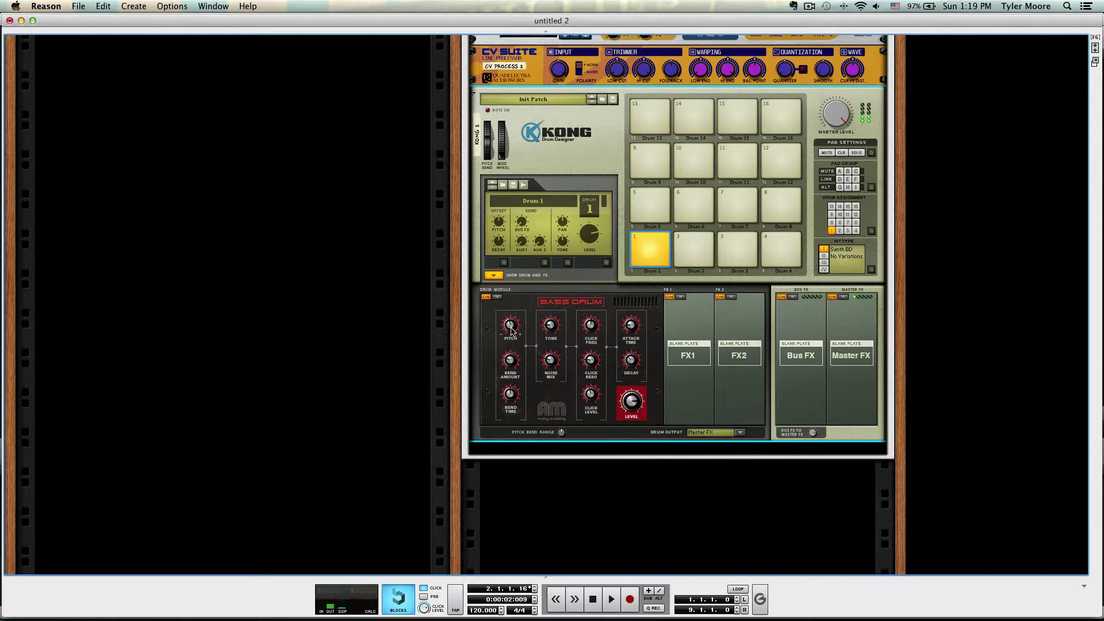
- Turn Drum 1's pitch fully down to -64
{"action": "left_click_drag", "start_coordinate": [518, 327], "coordinate": [512, 368]}
{"action": "left_click_drag", "start_coordinate": [510, 326], "coordinate": [508, 326]}
{"action": "scroll", "coordinate": [631, 317], "scroll_direction": "up", "scroll_amount": 3}
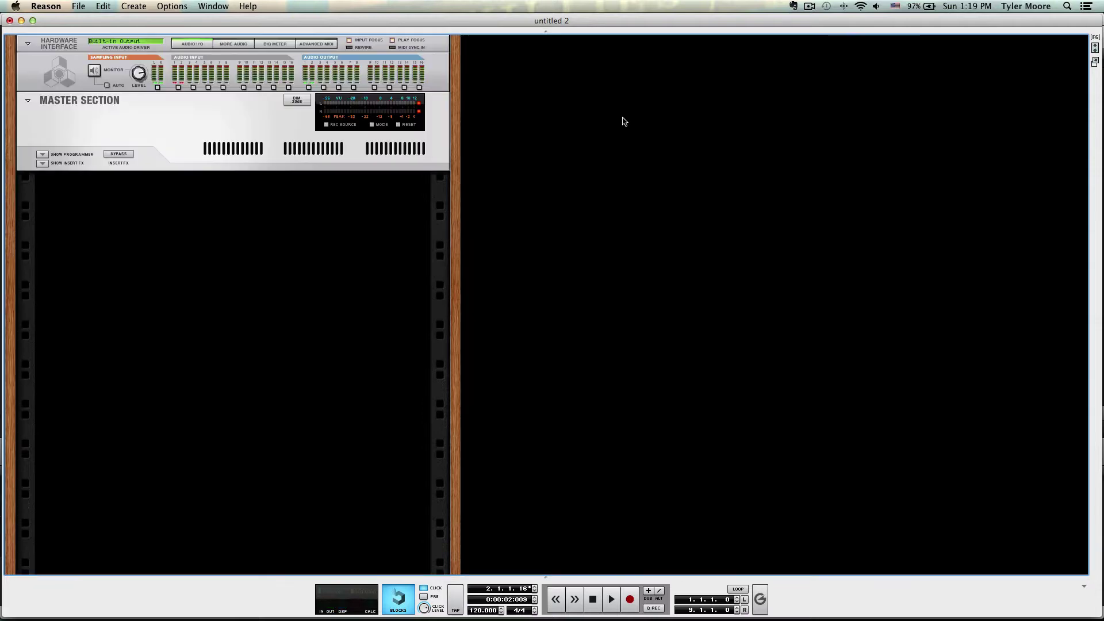
- Create a Combinator from the Utilities menu and place it at the top of the rack
{"action": "left_click", "coordinate": [134, 6]}
{"action": "mouse_move", "coordinate": [158, 93]}
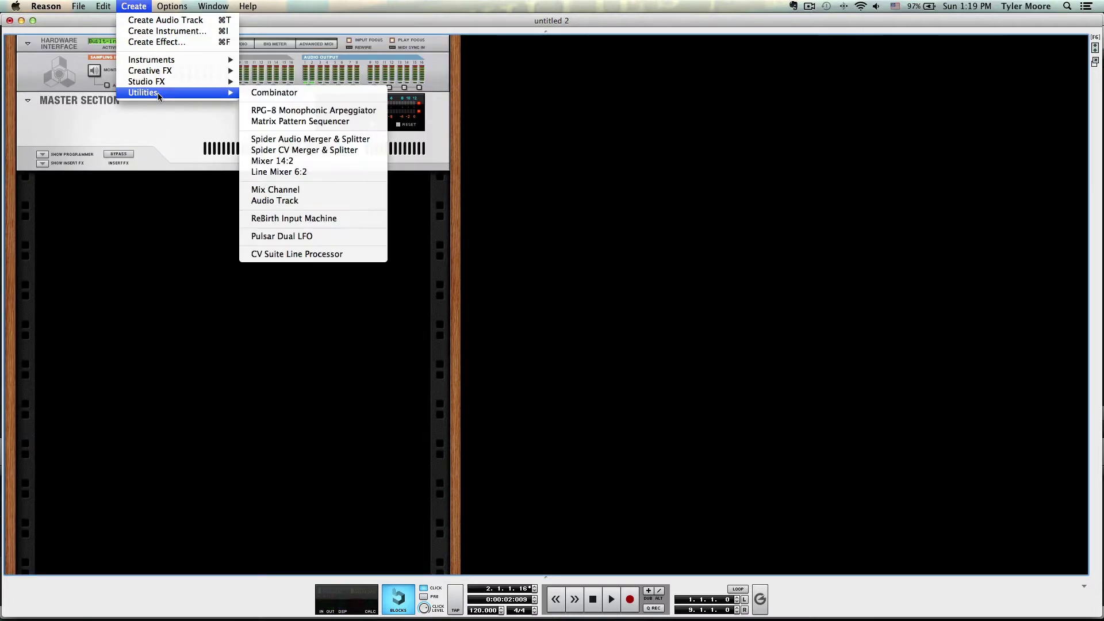
{"action": "left_click", "coordinate": [268, 94]}
{"action": "left_click_drag", "start_coordinate": [212, 180], "coordinate": [529, 60]}
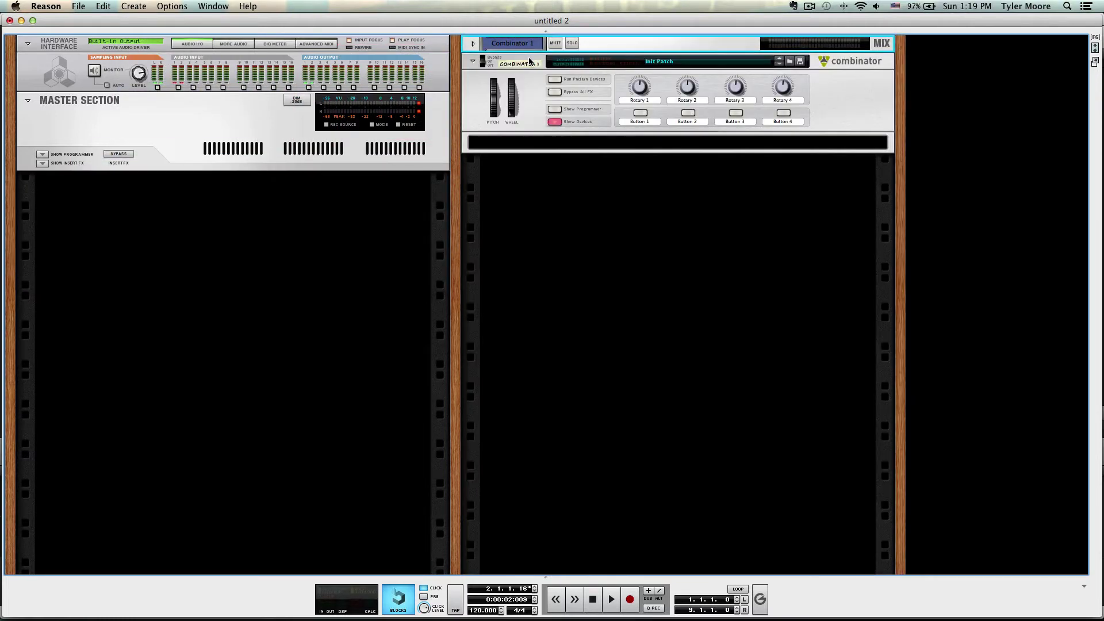
- Add a Line Mixer 6:2 inside Combinator 1
{"action": "left_click", "coordinate": [500, 142]}
{"action": "right_click", "coordinate": [499, 145]}
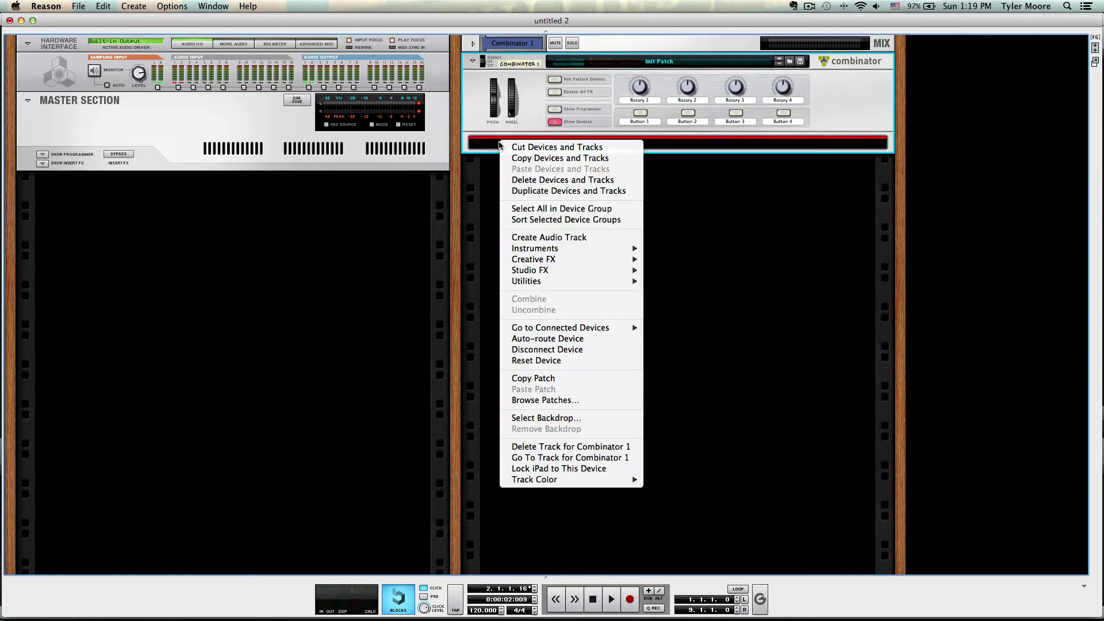
{"action": "mouse_move", "coordinate": [545, 282]}
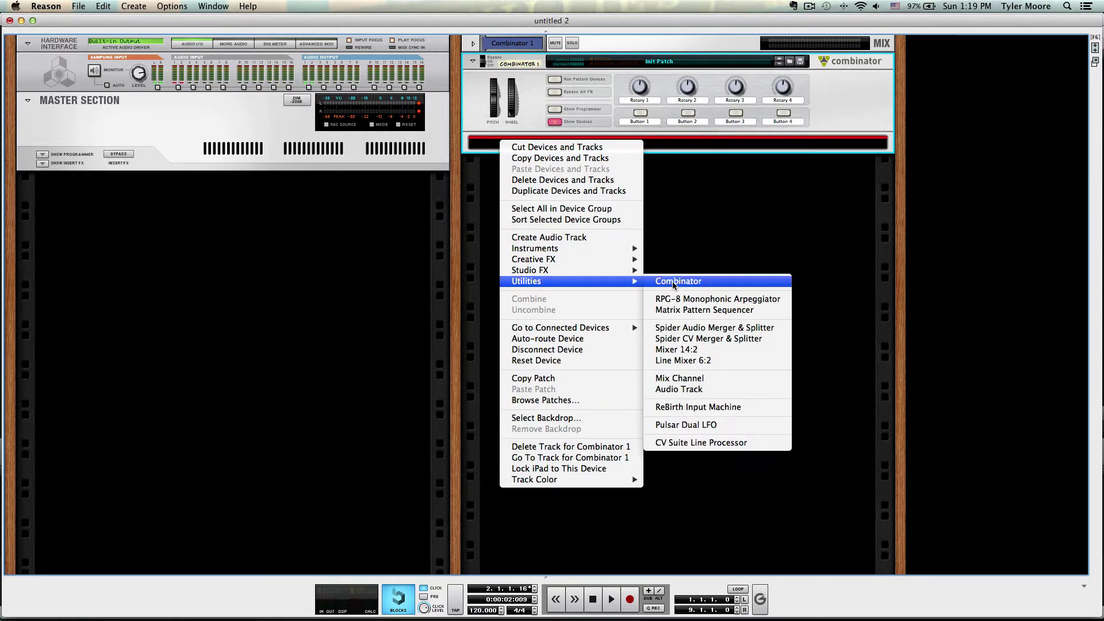
{"action": "left_click", "coordinate": [697, 362]}
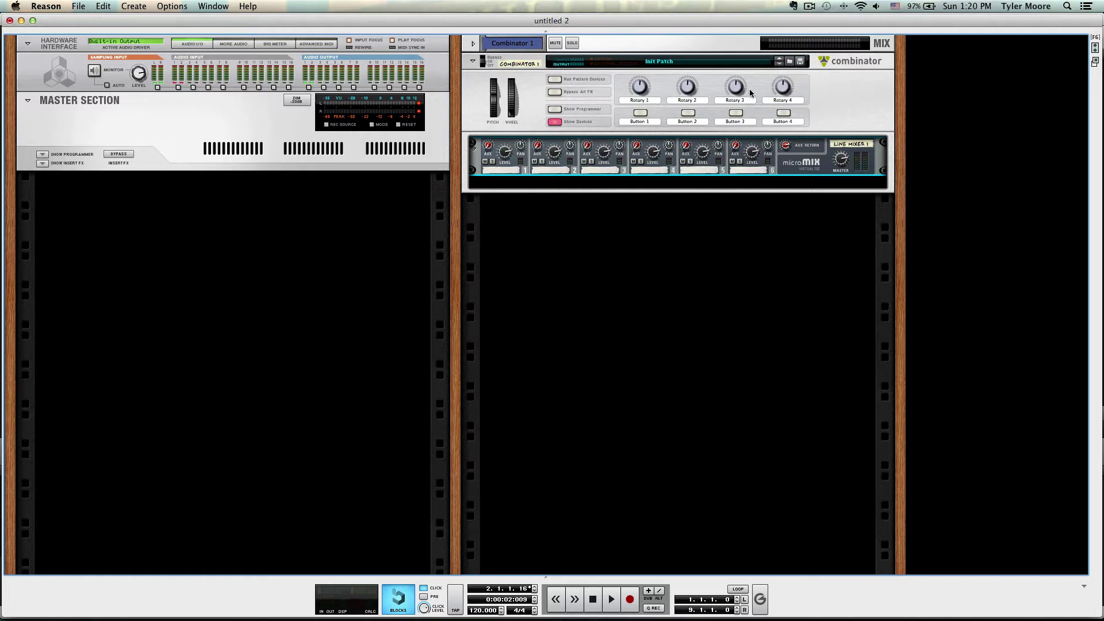
- Add a Dr. Octo Rex Loop Player inside the Combinator below the Line Mixer
{"action": "left_click", "coordinate": [513, 184]}
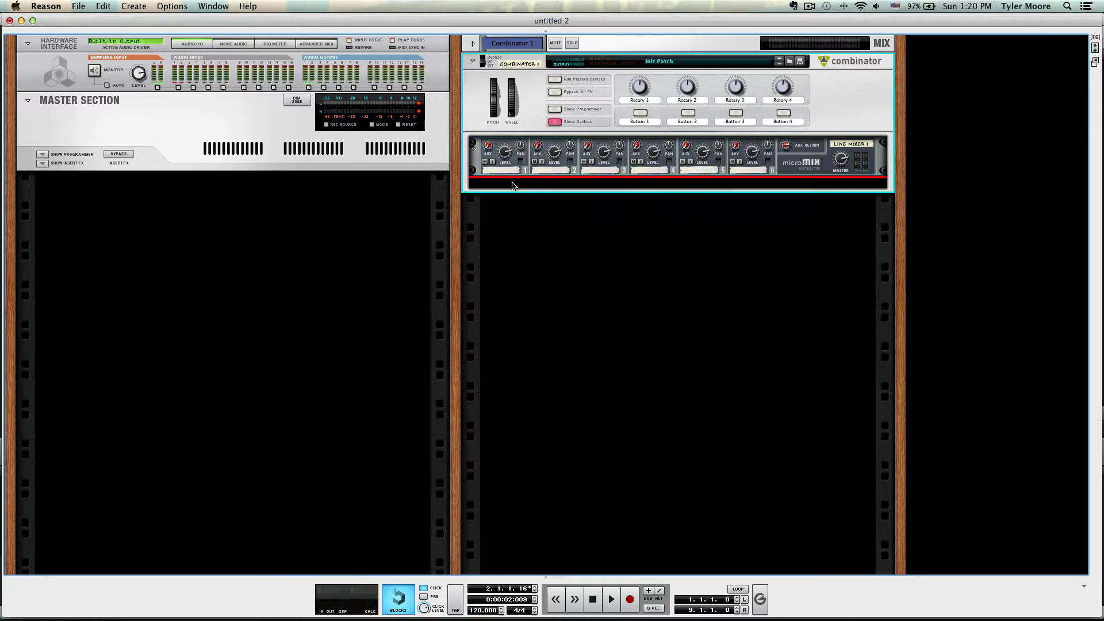
{"action": "right_click", "coordinate": [512, 182]}
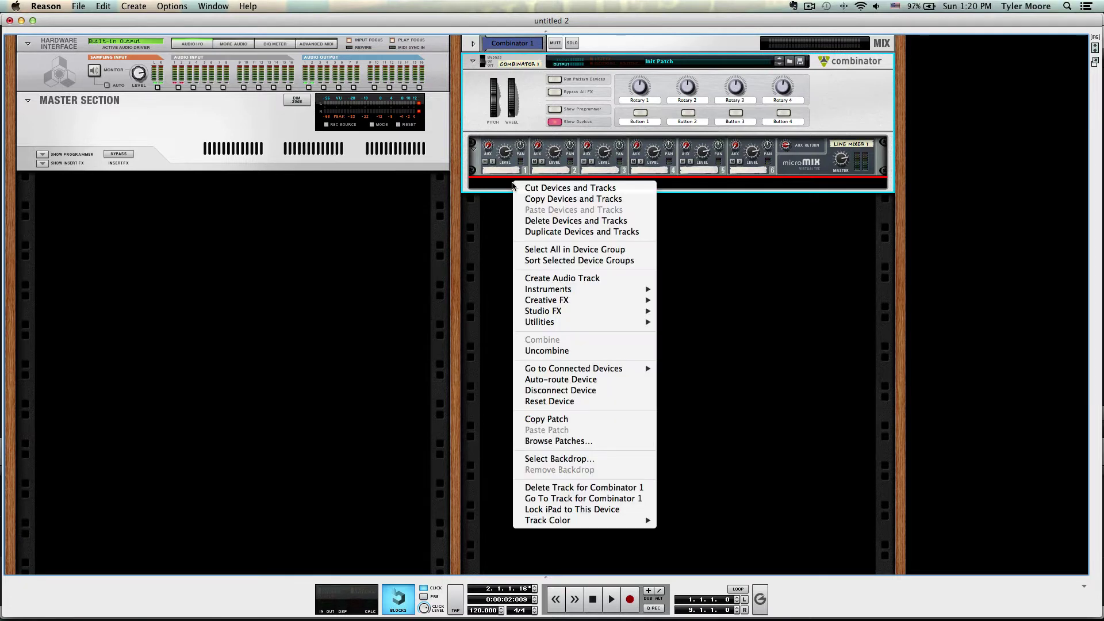
{"action": "mouse_move", "coordinate": [562, 294]}
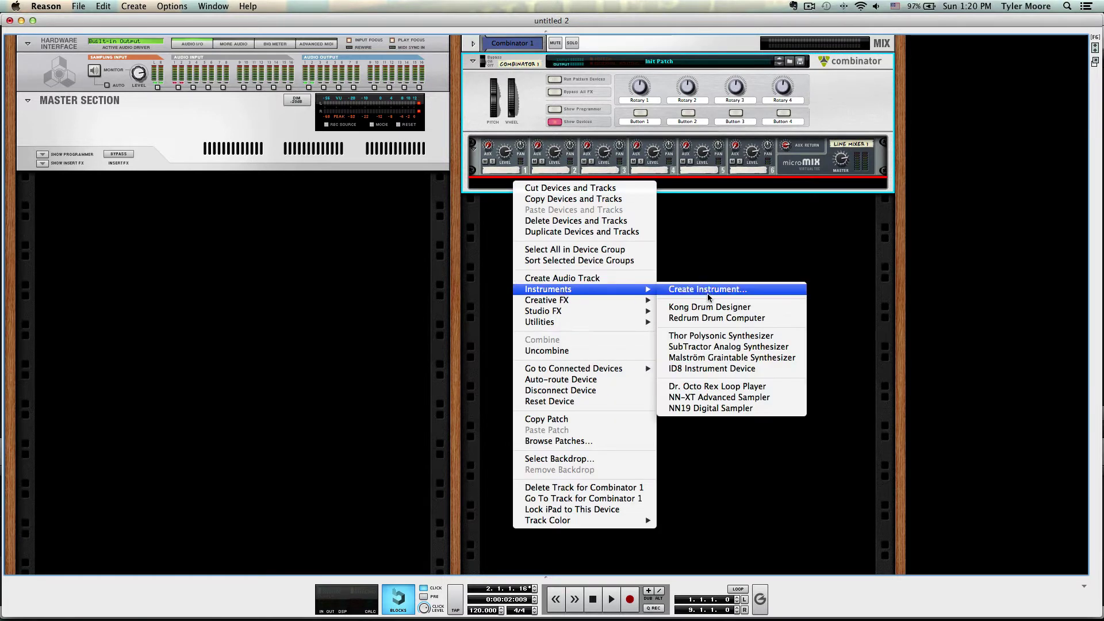
{"action": "left_click", "coordinate": [712, 386]}
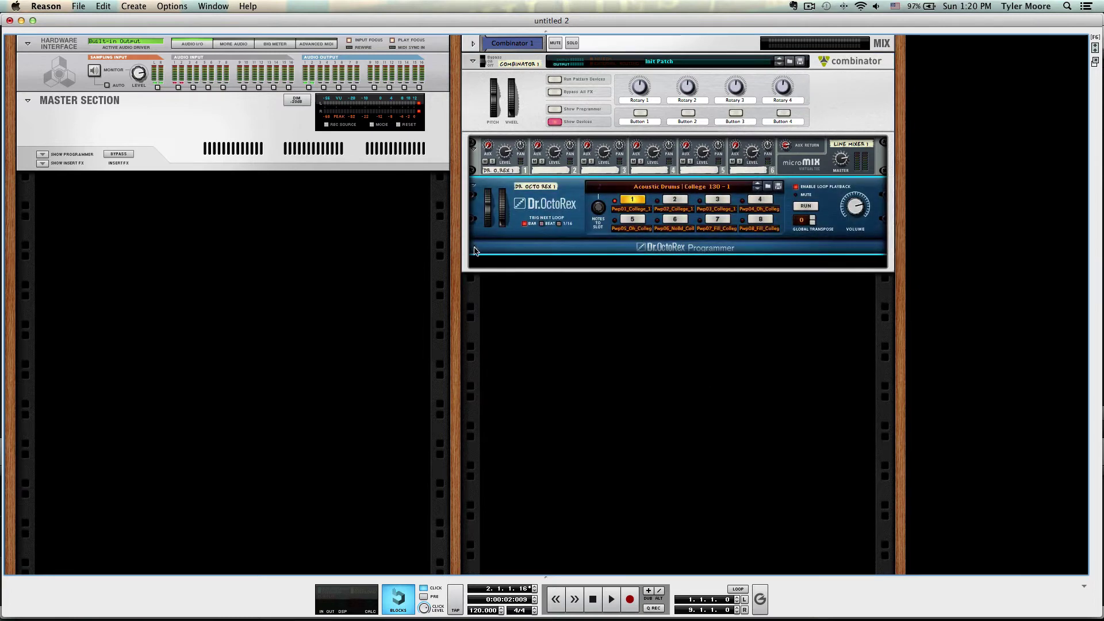
- Expand the Dr. Octo Rex programmer and reset the device to its Init Patch
{"action": "left_click", "coordinate": [474, 248]}
{"action": "right_click", "coordinate": [576, 190]}
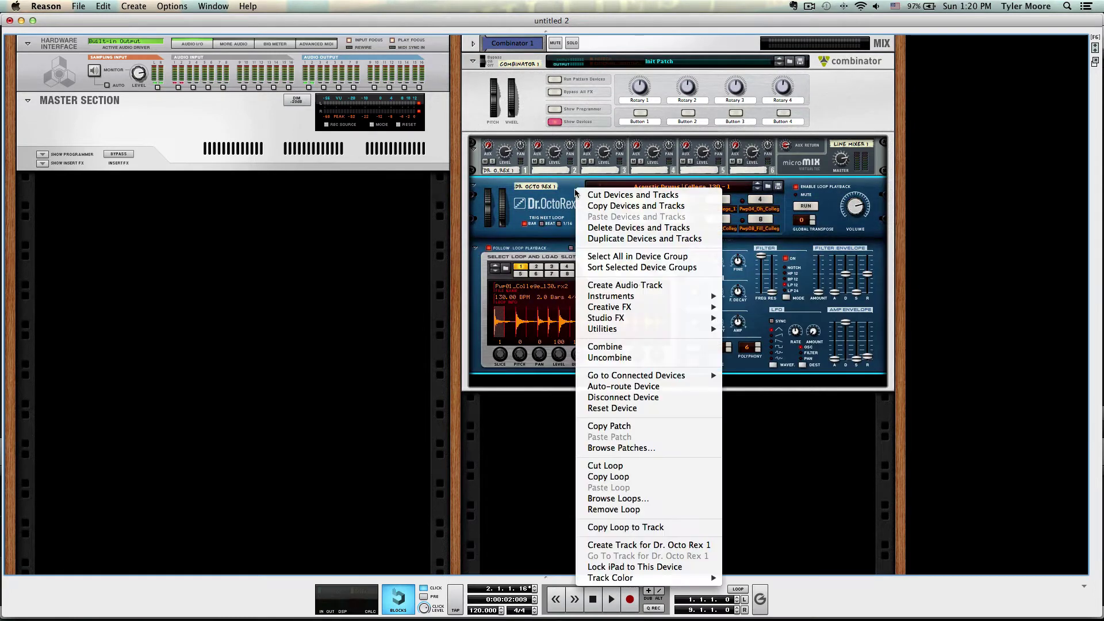
{"action": "left_click", "coordinate": [626, 408]}
{"action": "right_click", "coordinate": [579, 195]}
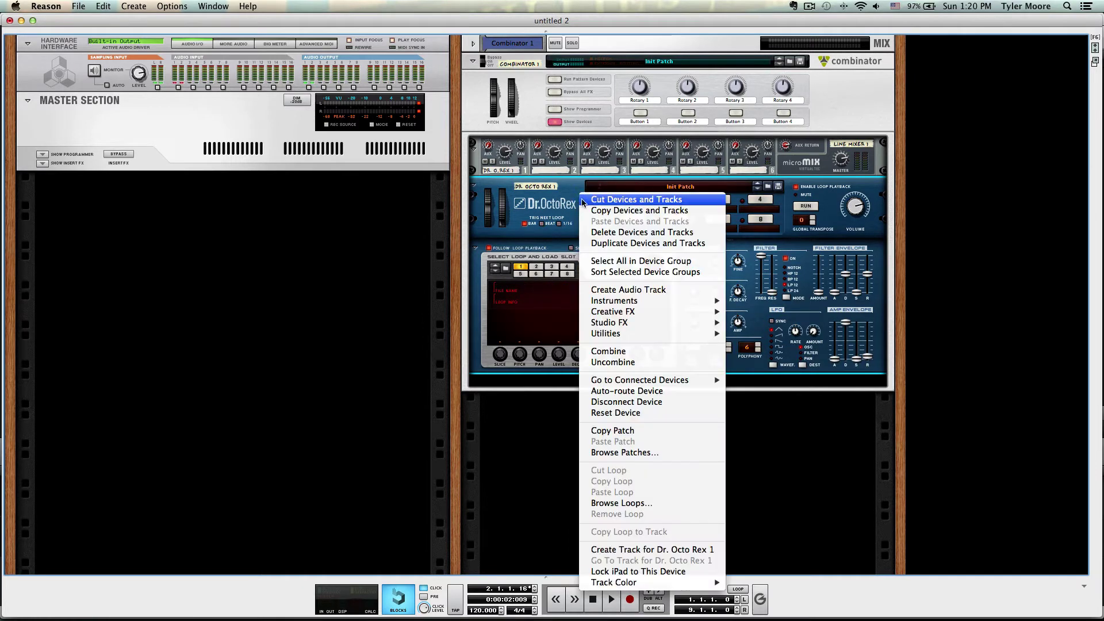
{"action": "left_click", "coordinate": [627, 410]}
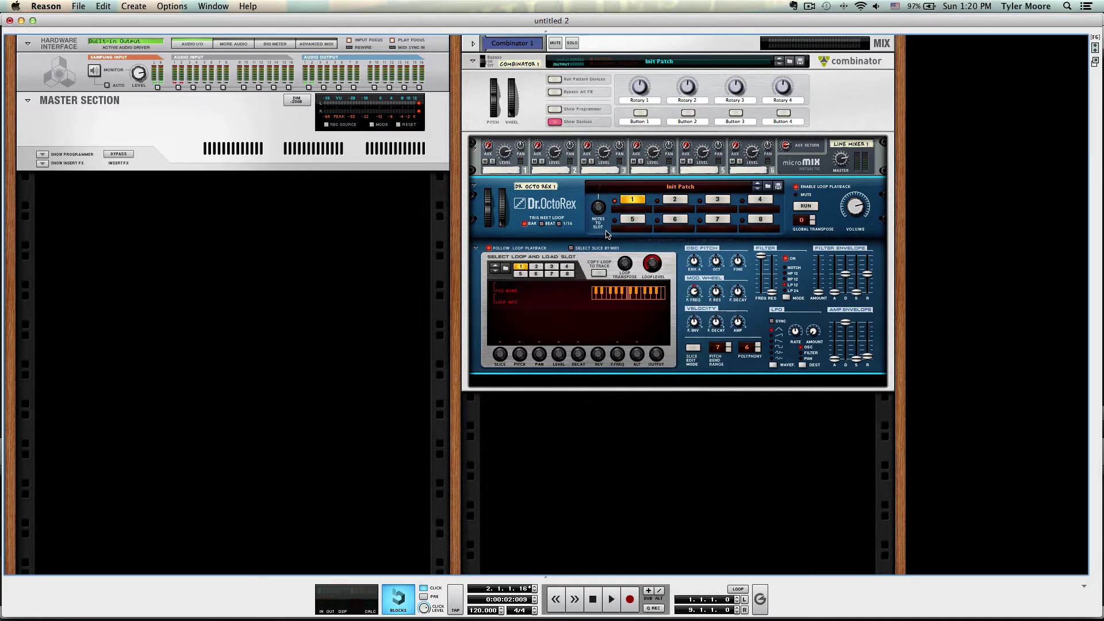
- Load the factory Drums > Acoustic Drums > Studio Drums patch '2+4Nailed 100 bpm' into Dr. Octo Rex
{"action": "left_click", "coordinate": [769, 187]}
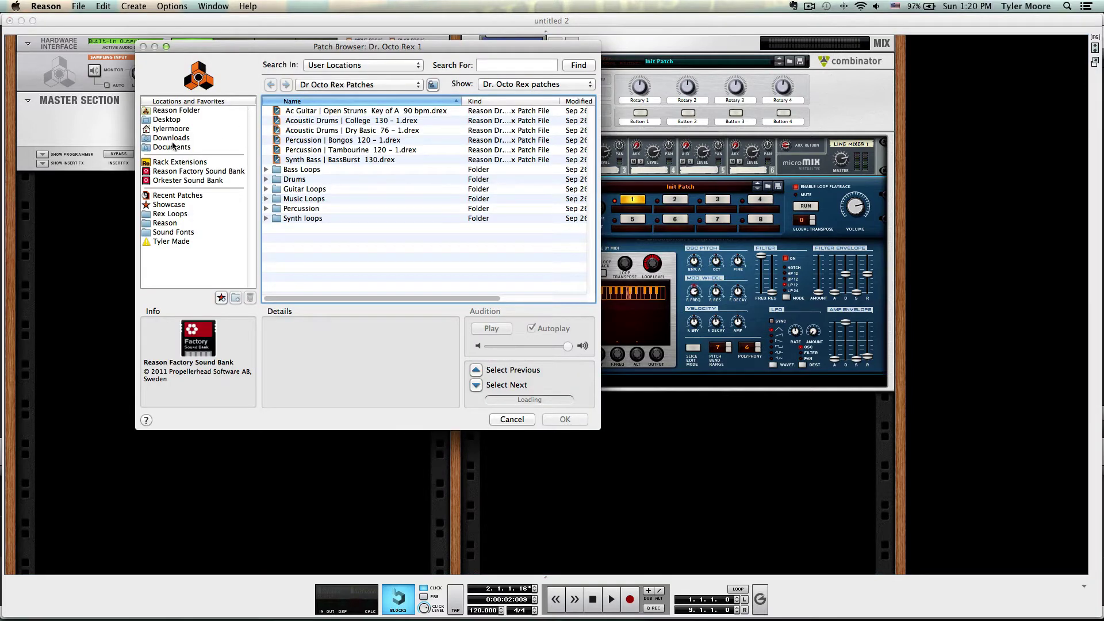
{"action": "left_click", "coordinate": [179, 172]}
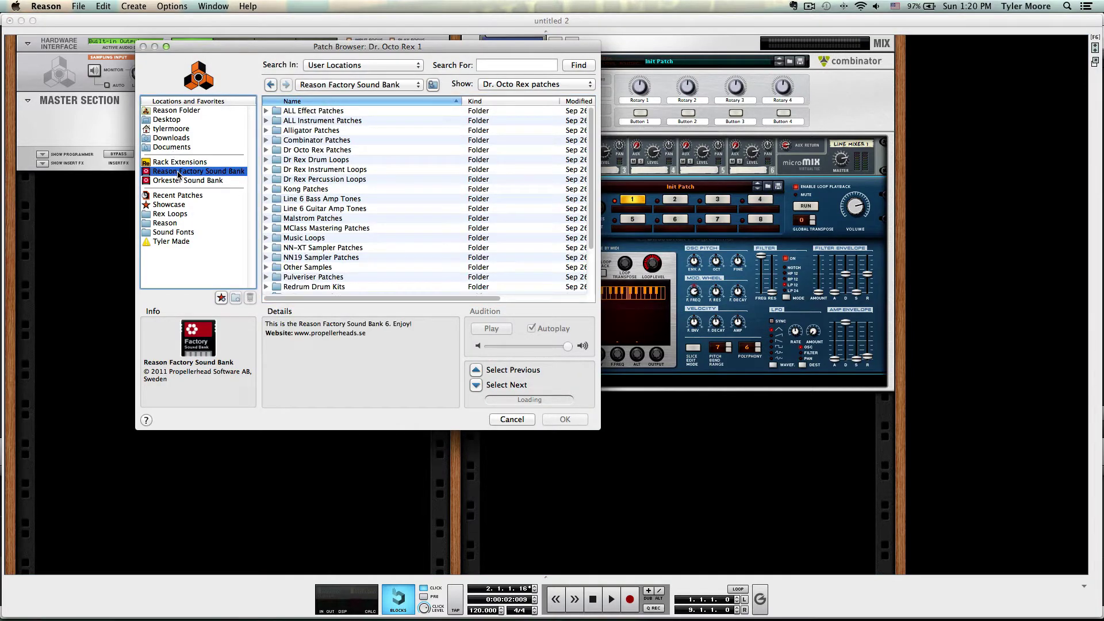
{"action": "left_click", "coordinate": [316, 150]}
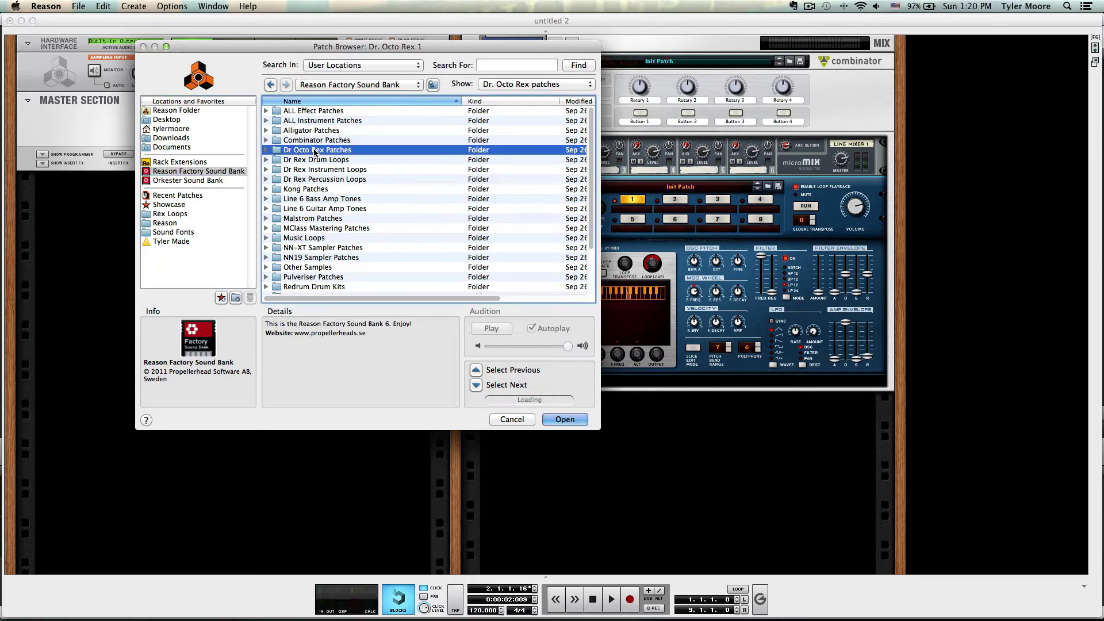
{"action": "double_click", "coordinate": [317, 151]}
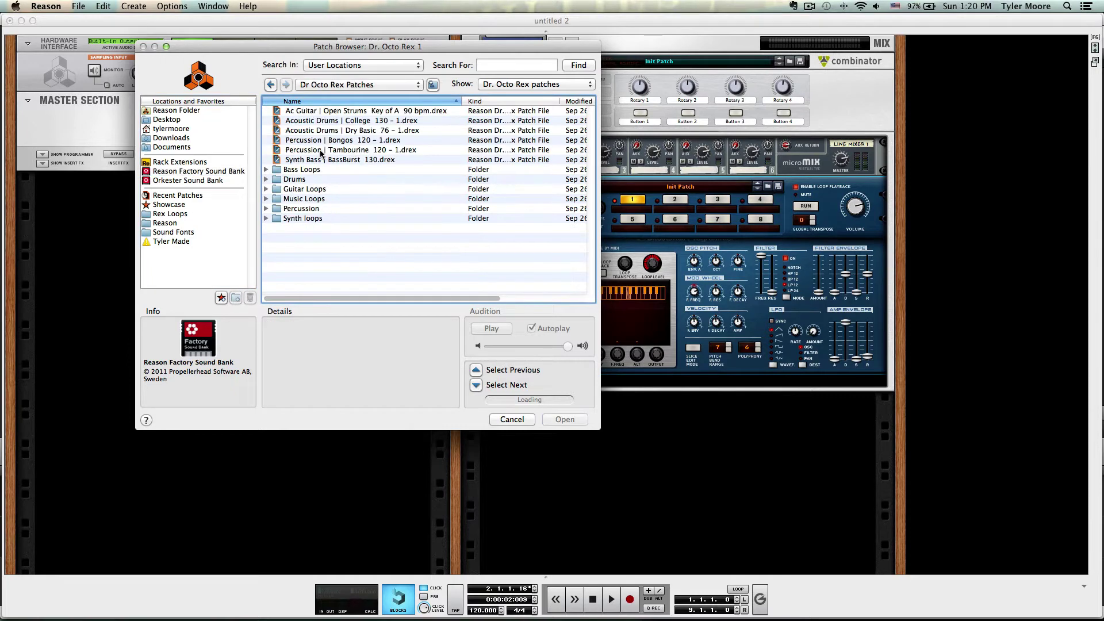
{"action": "double_click", "coordinate": [298, 181]}
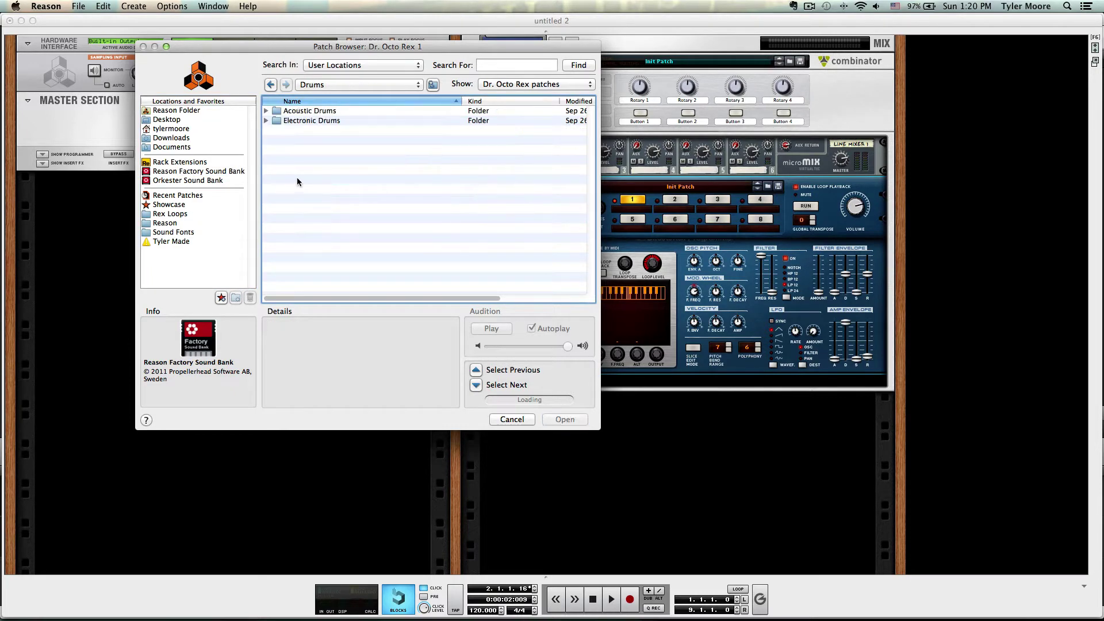
{"action": "double_click", "coordinate": [308, 111]}
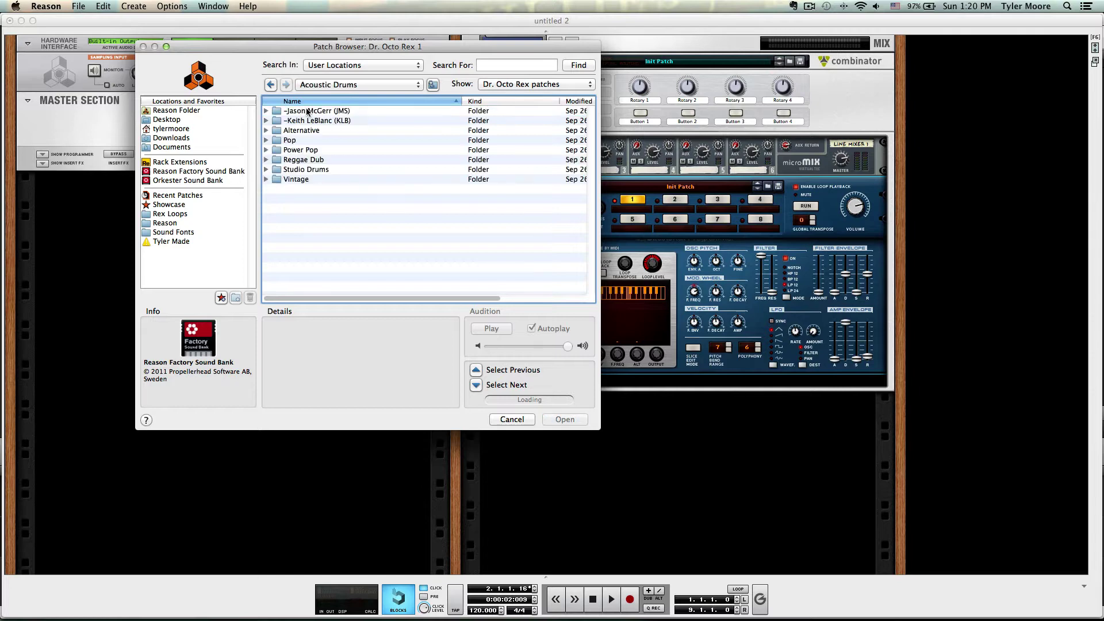
{"action": "double_click", "coordinate": [299, 169]}
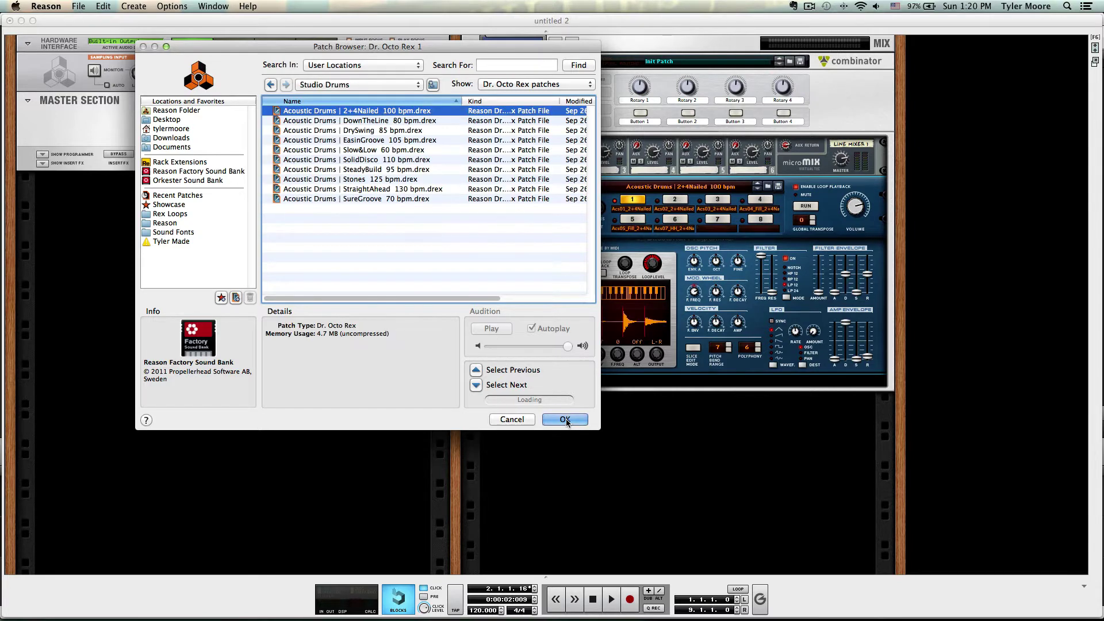
{"action": "left_click", "coordinate": [565, 419]}
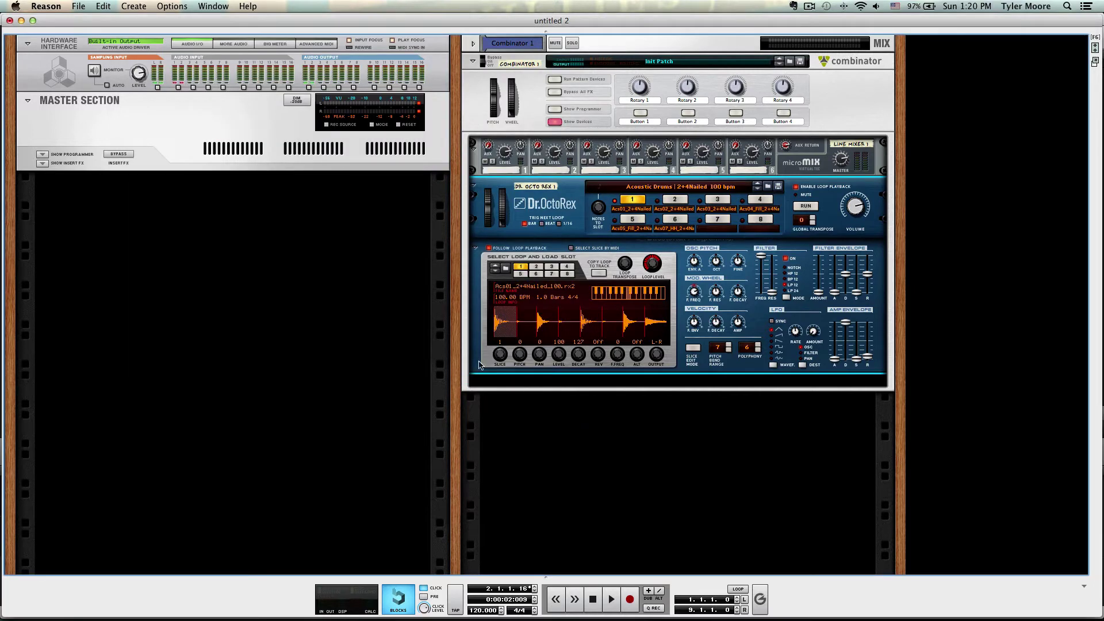
- Add a Scream 4 distortion to the Combinator below Dr. Octo Rex
{"action": "right_click", "coordinate": [477, 365]}
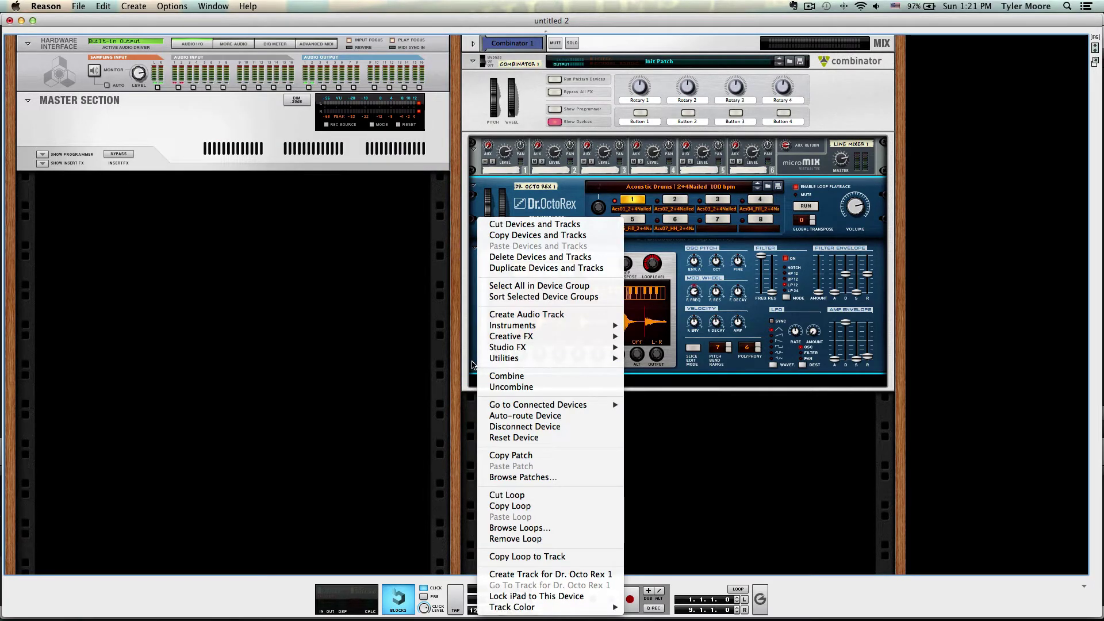
{"action": "left_click", "coordinate": [136, 5]}
{"action": "left_click", "coordinate": [134, 6]}
{"action": "mouse_move", "coordinate": [173, 70]}
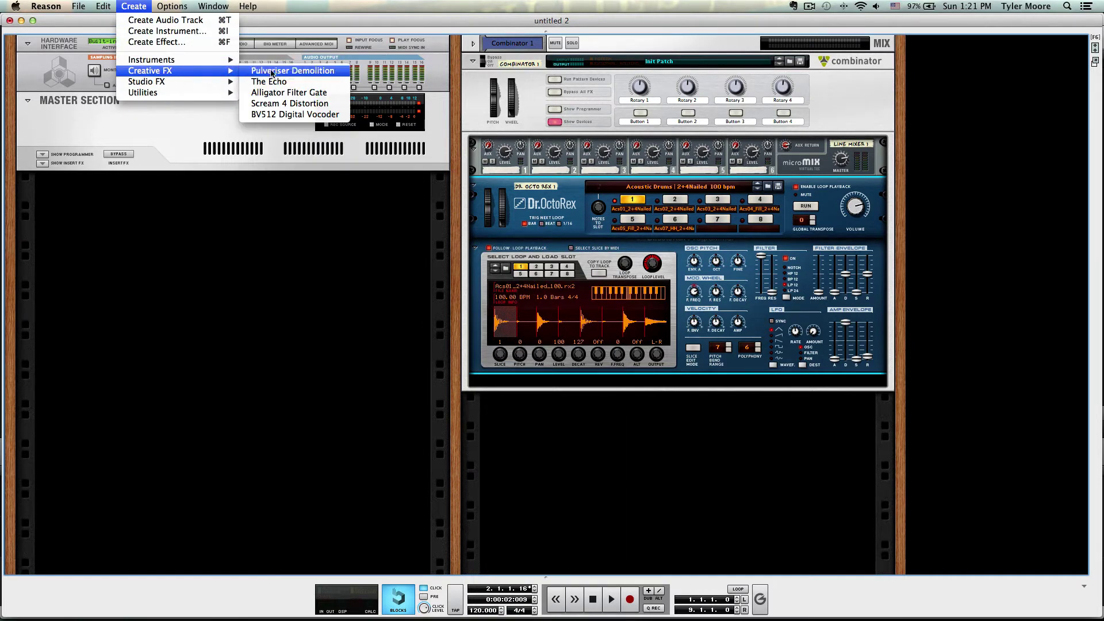
{"action": "left_click", "coordinate": [280, 103]}
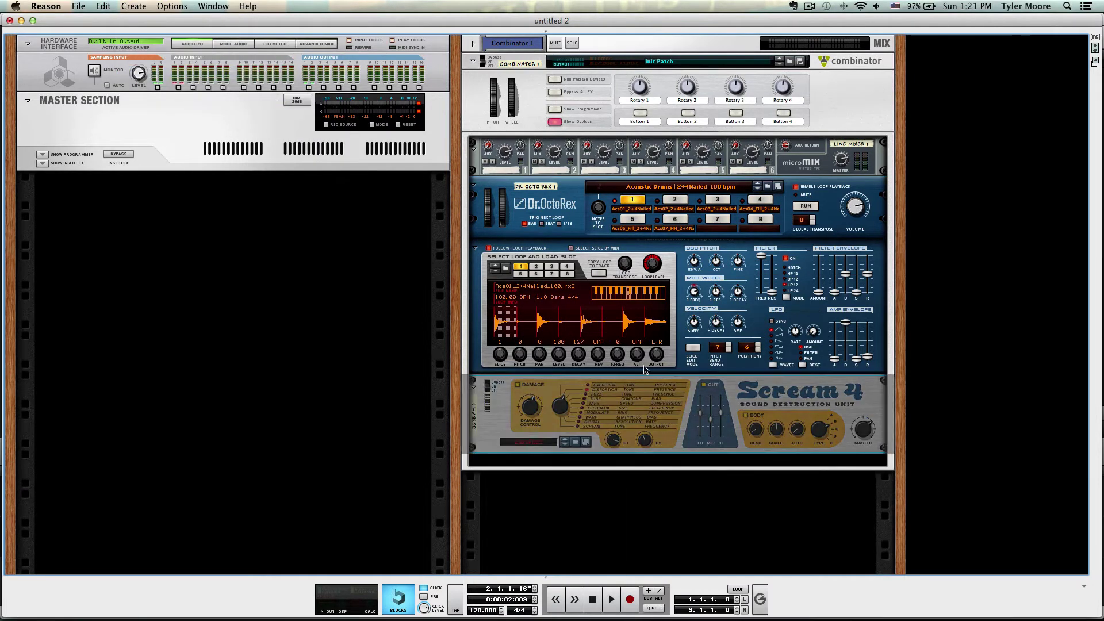
- Add a CV Suite Line Processor below the Scream 4
{"action": "right_click", "coordinate": [700, 397]}
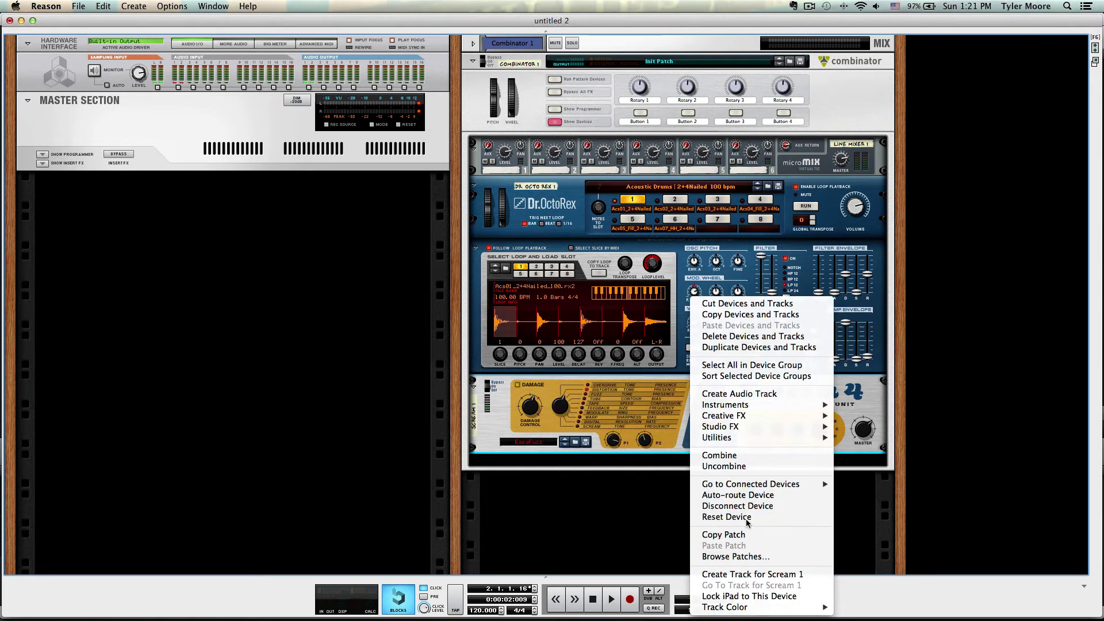
{"action": "right_click", "coordinate": [692, 408]}
{"action": "right_click", "coordinate": [692, 408]}
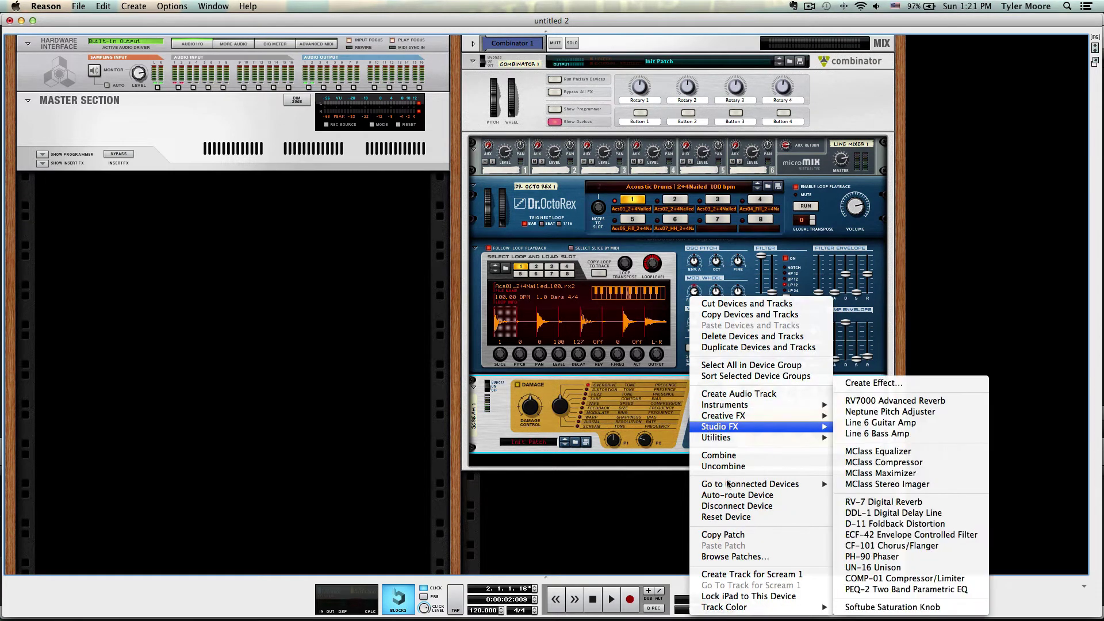
{"action": "left_click", "coordinate": [727, 511]}
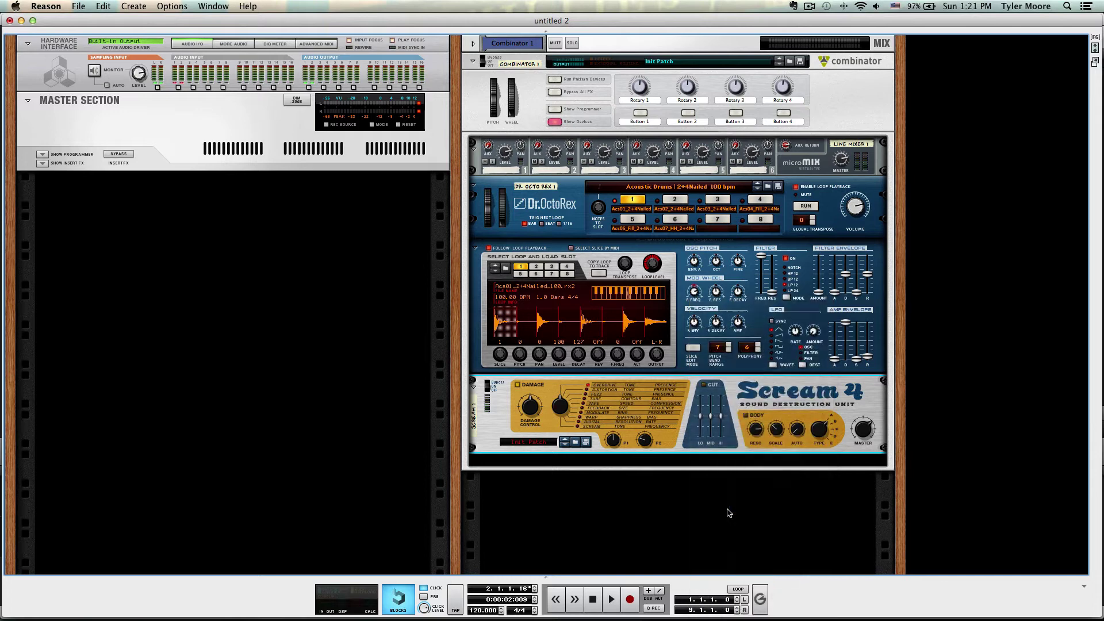
{"action": "left_click", "coordinate": [133, 5]}
{"action": "mouse_move", "coordinate": [144, 92]}
{"action": "left_click", "coordinate": [314, 254]}
{"action": "scroll", "coordinate": [601, 382], "scroll_direction": "down", "scroll_amount": 3}
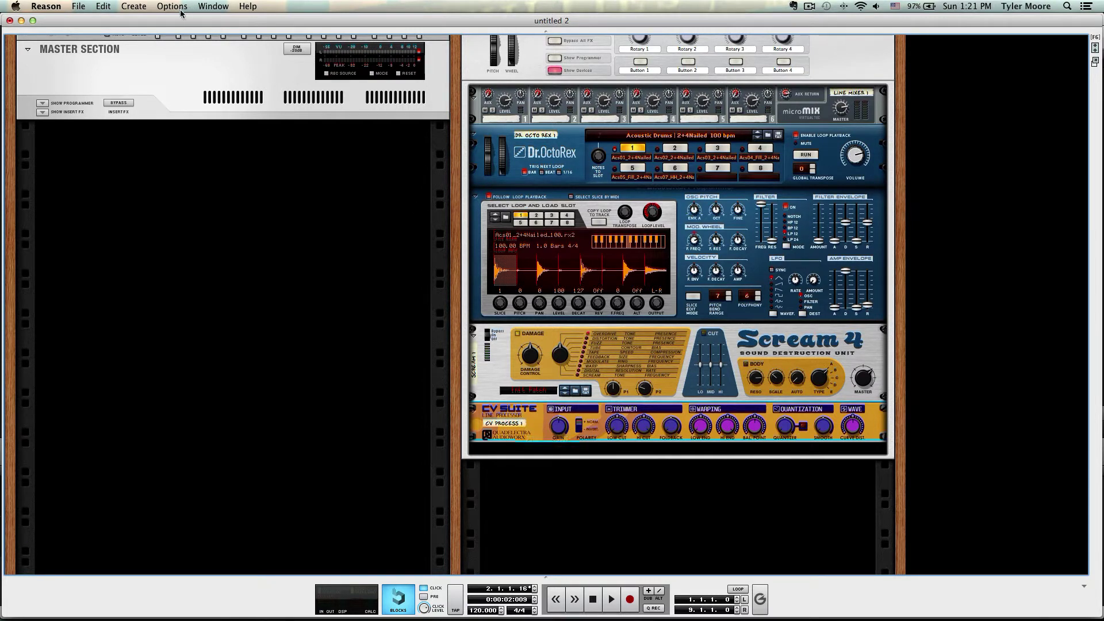
- Add a Kong Drum Designer below the CV Suite
{"action": "left_click", "coordinate": [131, 7]}
{"action": "mouse_move", "coordinate": [161, 60]}
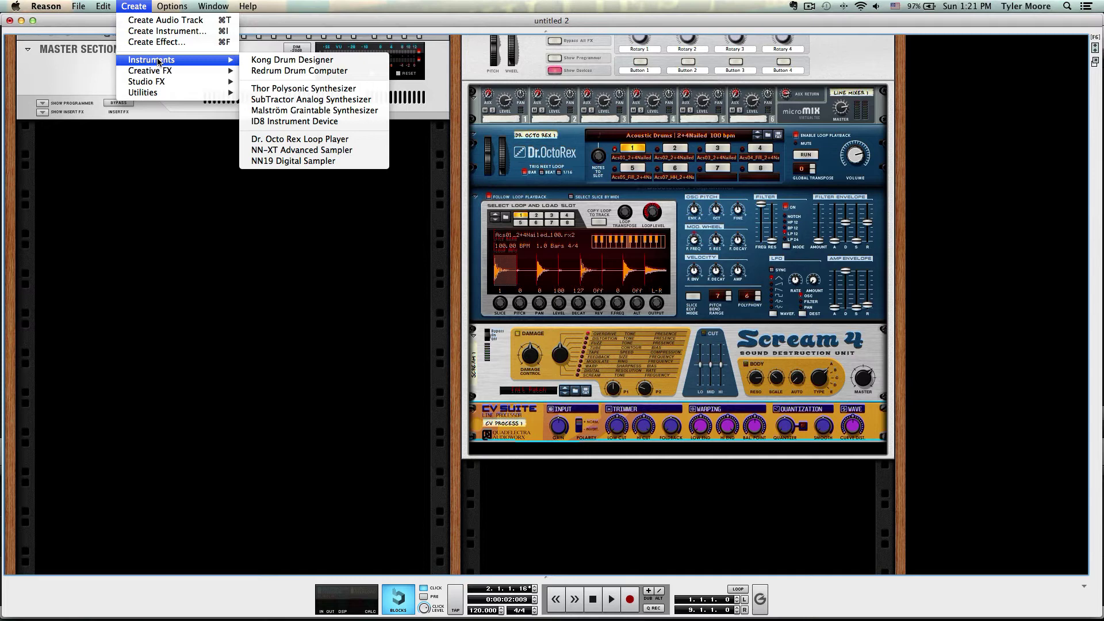
{"action": "left_click", "coordinate": [335, 60]}
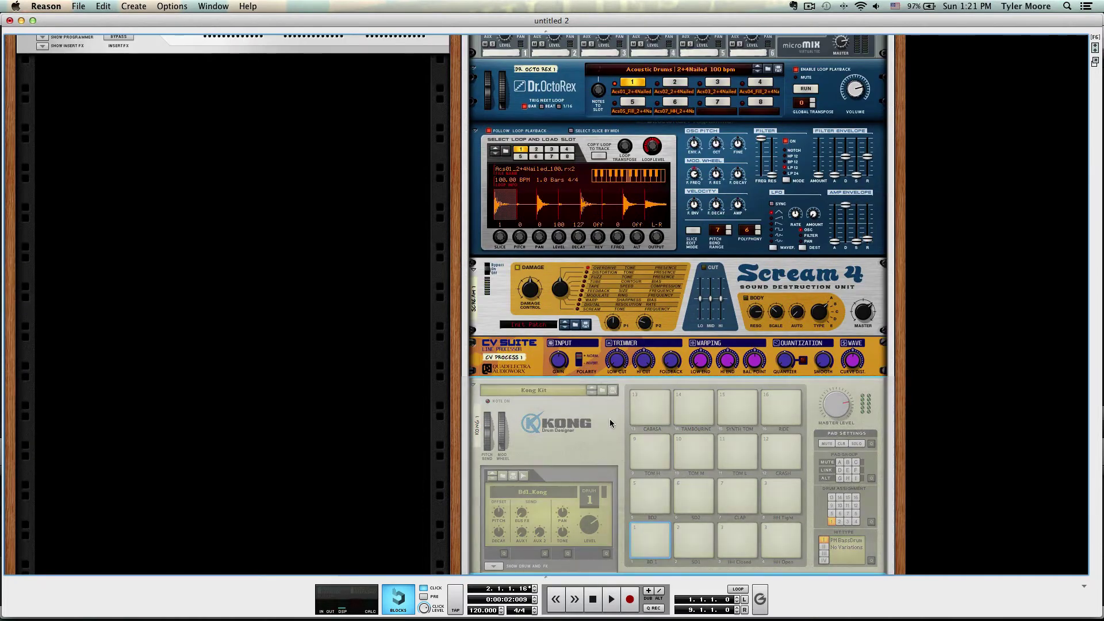
- Reset Kong to its Init Patch
{"action": "right_click", "coordinate": [599, 444]}
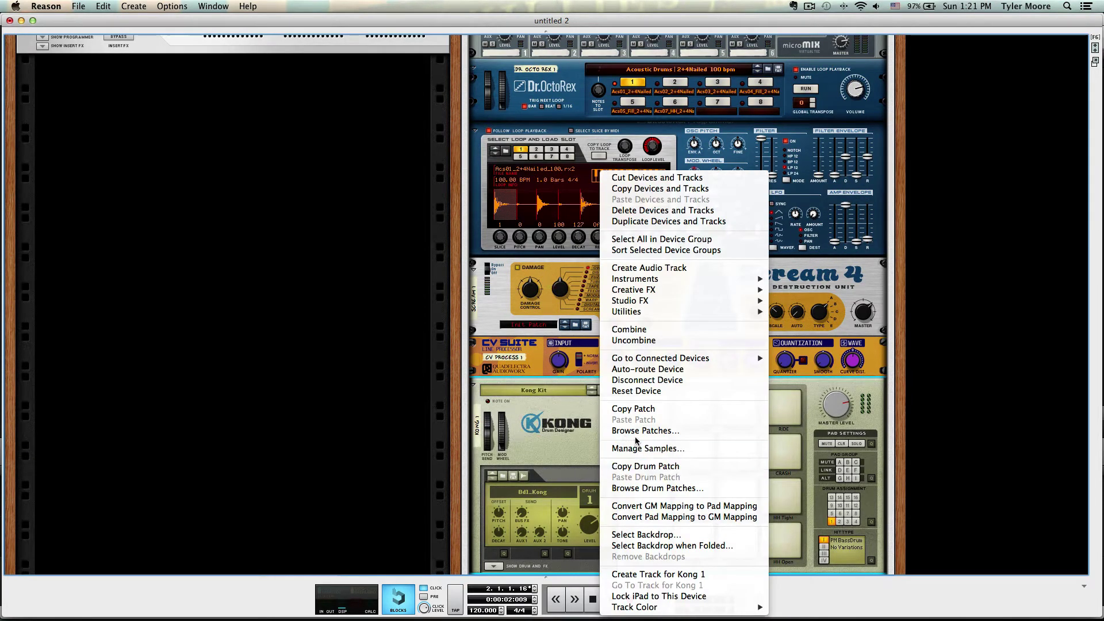
{"action": "left_click", "coordinate": [625, 392]}
{"action": "right_click", "coordinate": [603, 403]}
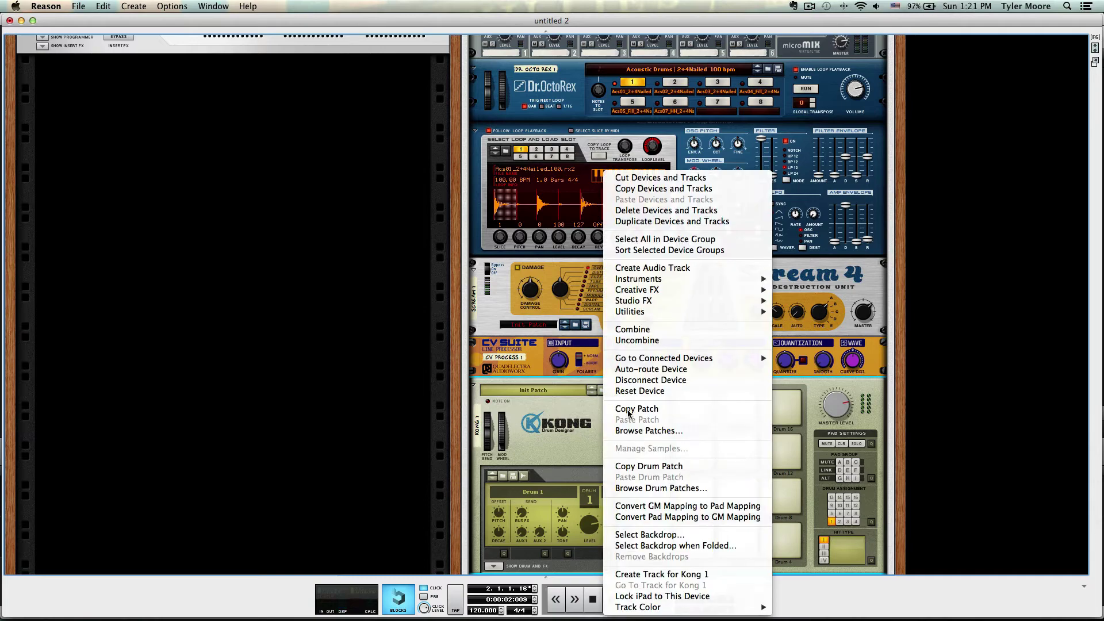
{"action": "left_click", "coordinate": [596, 429]}
{"action": "scroll", "coordinate": [596, 428], "scroll_direction": "up", "scroll_amount": 5}
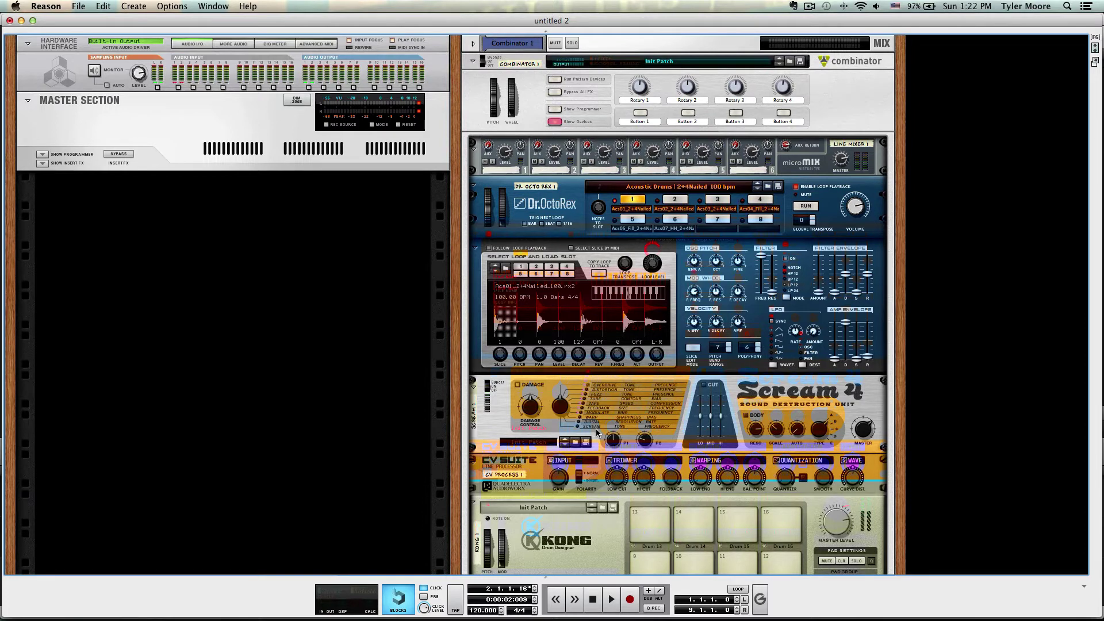
- Flip the rack, toggle Options > Reduce Cable Clutter, and flip back to the front
{"action": "key", "text": "Tab"}
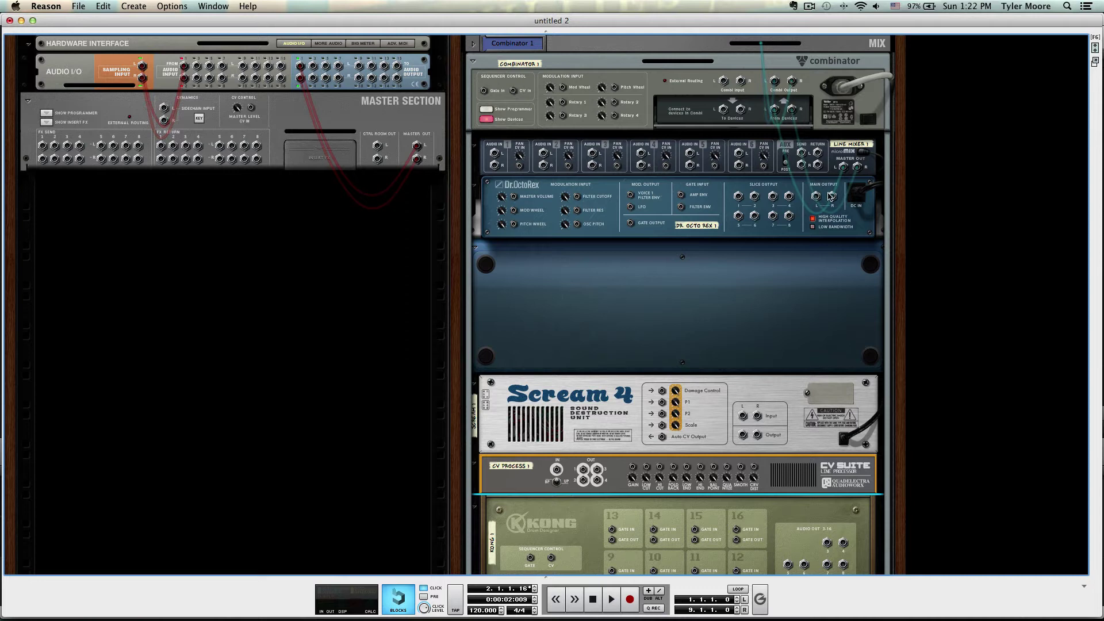
{"action": "left_click", "coordinate": [170, 7]}
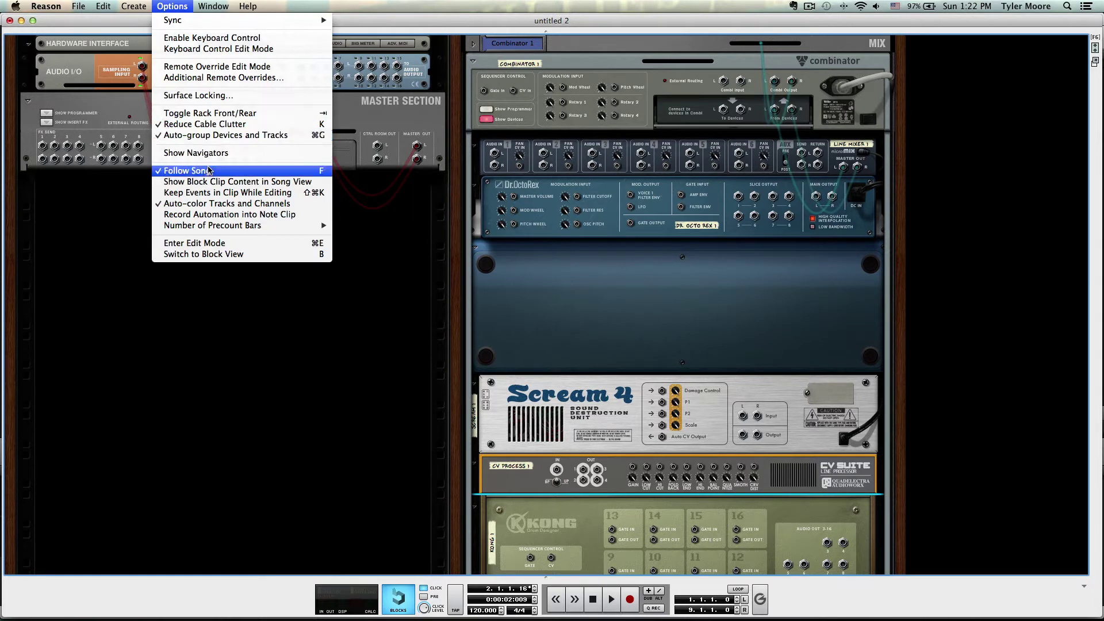
{"action": "left_click", "coordinate": [214, 124]}
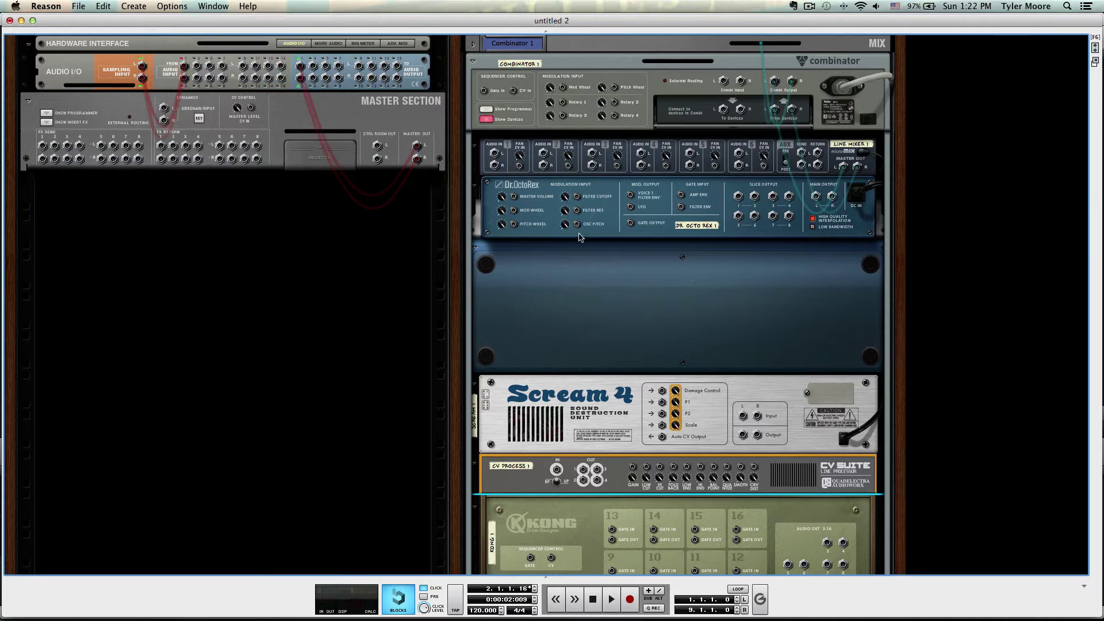
{"action": "key", "text": "Tab"}
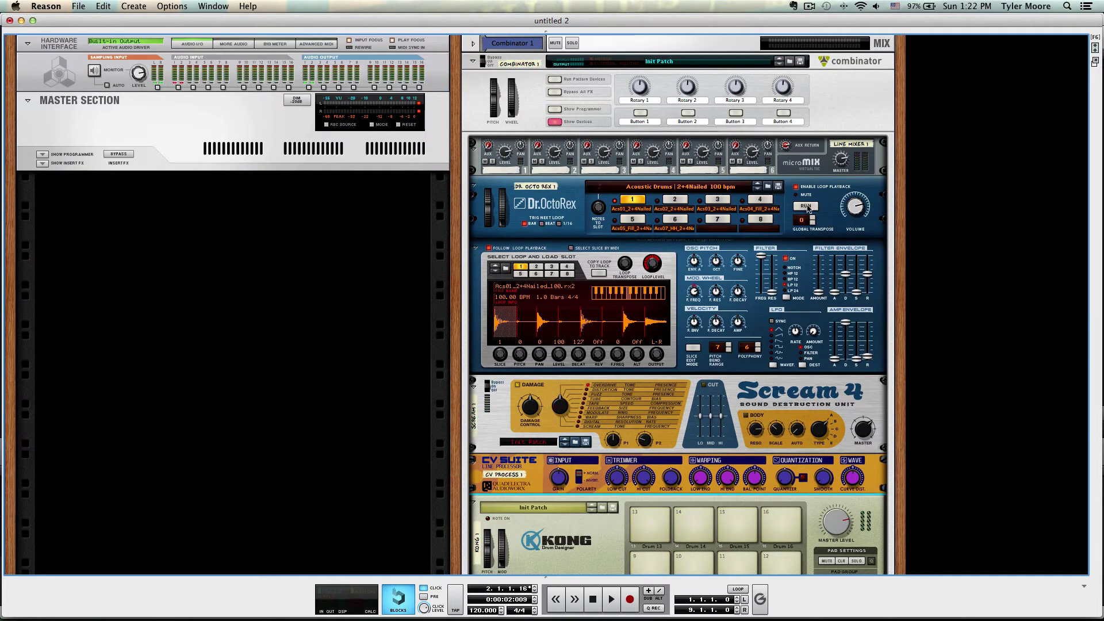
- Test-run Dr. Octo Rex, switch it to loop slot 2, and turn the rack to the rear
{"action": "left_click", "coordinate": [806, 206]}
{"action": "left_click", "coordinate": [805, 206]}
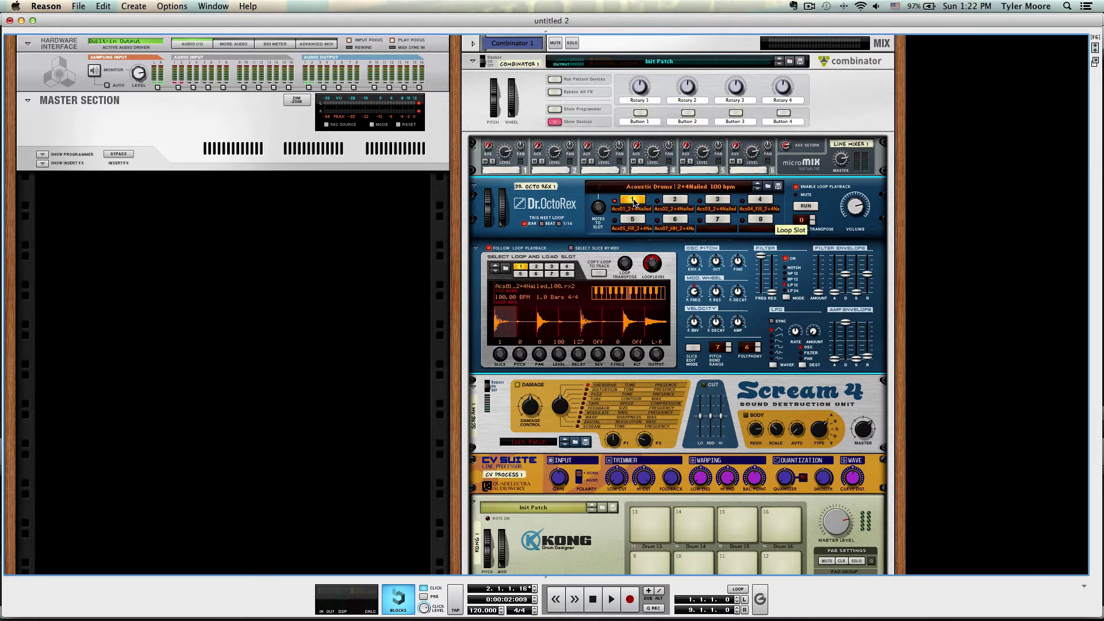
{"action": "left_click", "coordinate": [675, 201]}
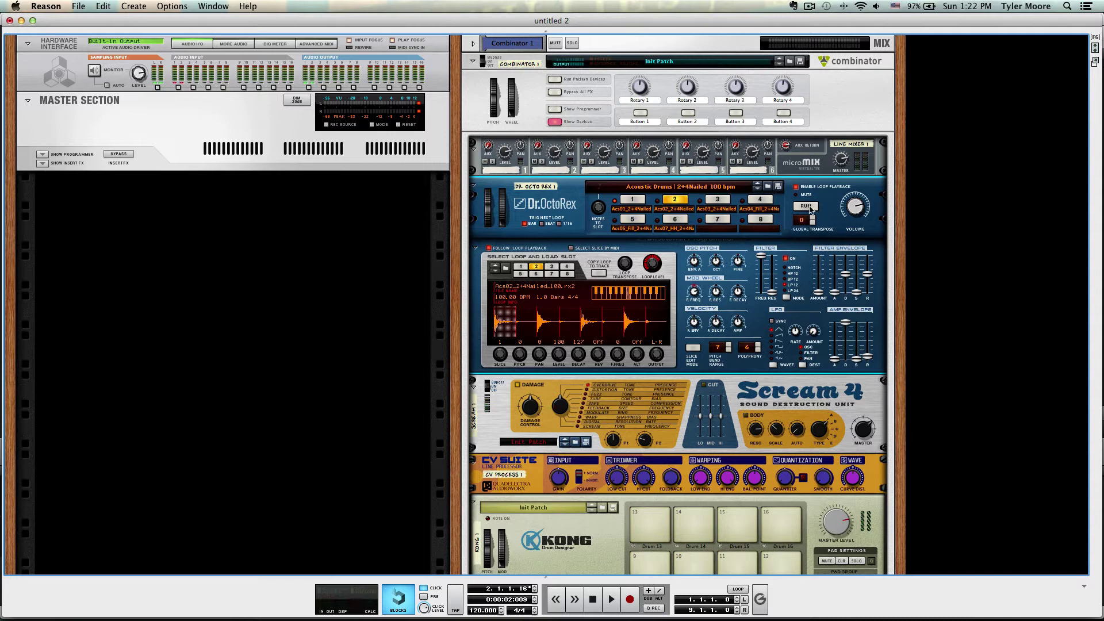
{"action": "key", "text": "Tab"}
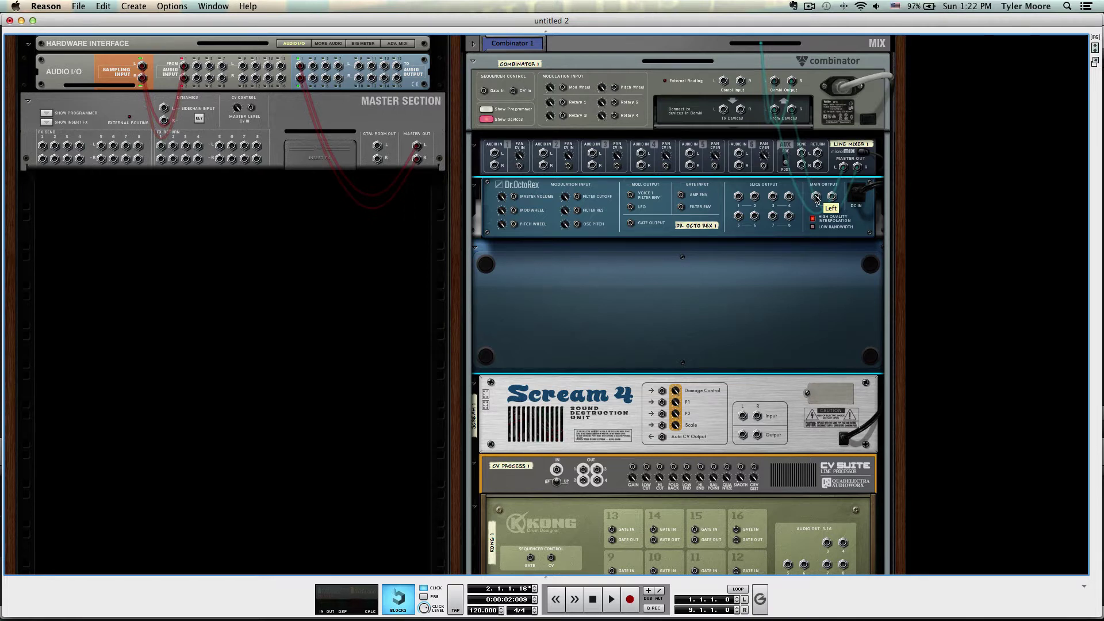
- Cable Dr. Octo Rex Main Output L/R into Line Mixer Audio In 2, then show the front panels
{"action": "left_click_drag", "start_coordinate": [815, 198], "coordinate": [543, 153]}
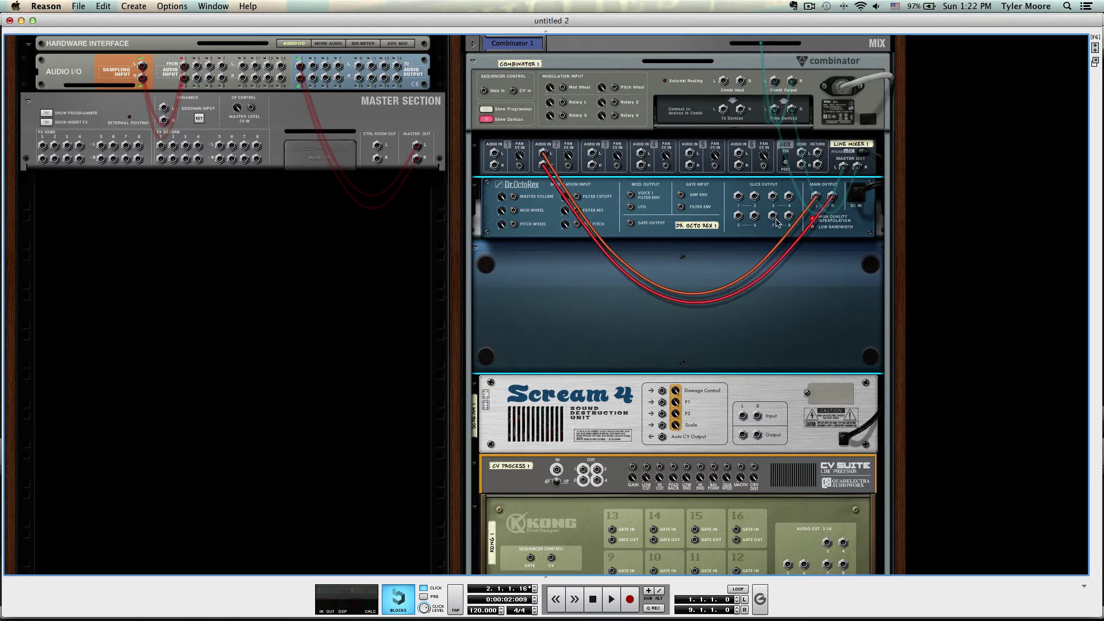
{"action": "key", "text": "Tab"}
- Start and stop Dr. Octo Rex's RUN twice to audition the loop through the Line Mixer
{"action": "left_click", "coordinate": [806, 207]}
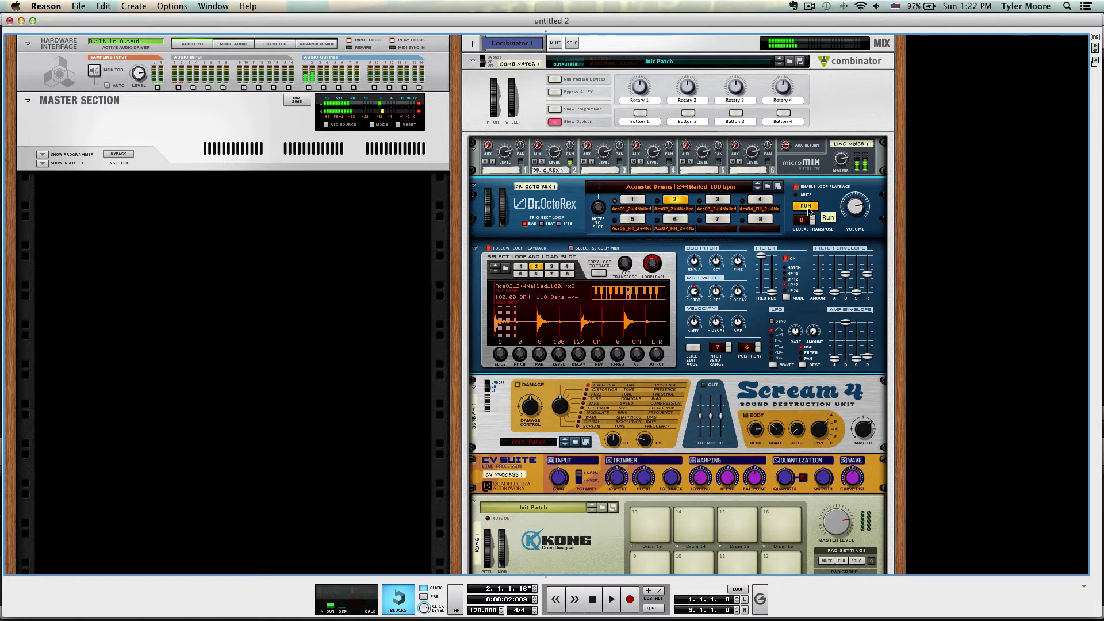
{"action": "left_click", "coordinate": [806, 207]}
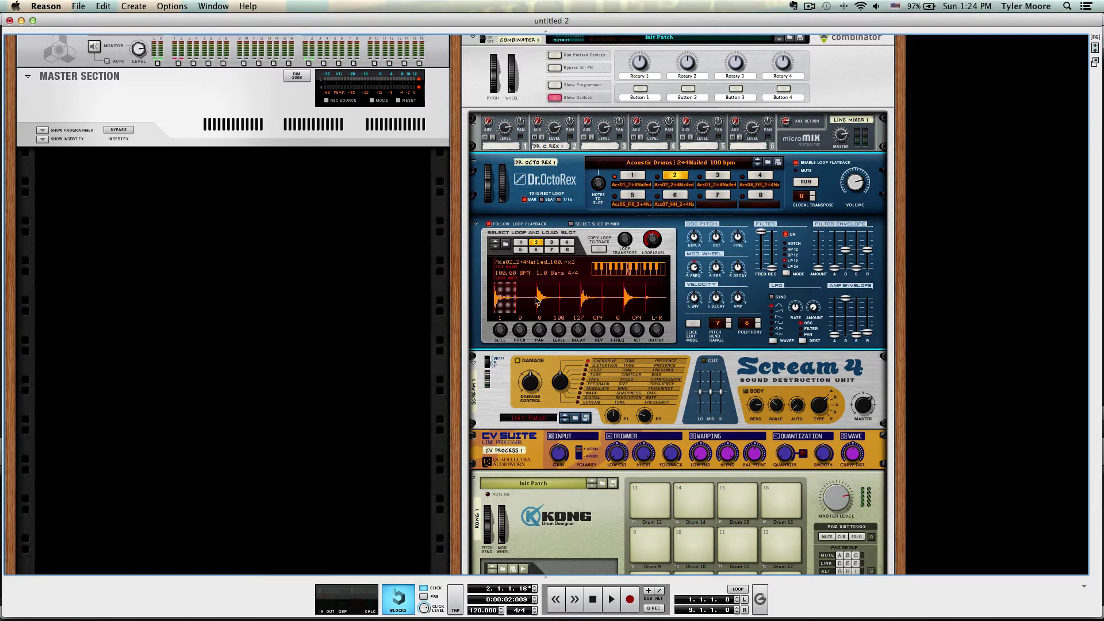
{"action": "left_click", "coordinate": [804, 183]}
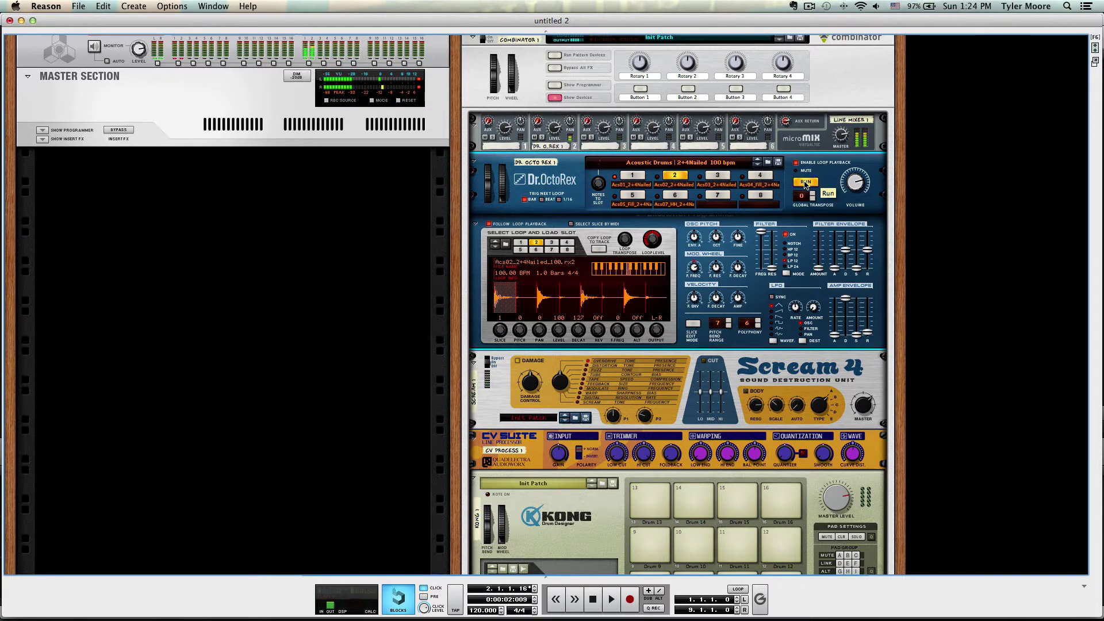
{"action": "left_click", "coordinate": [805, 183]}
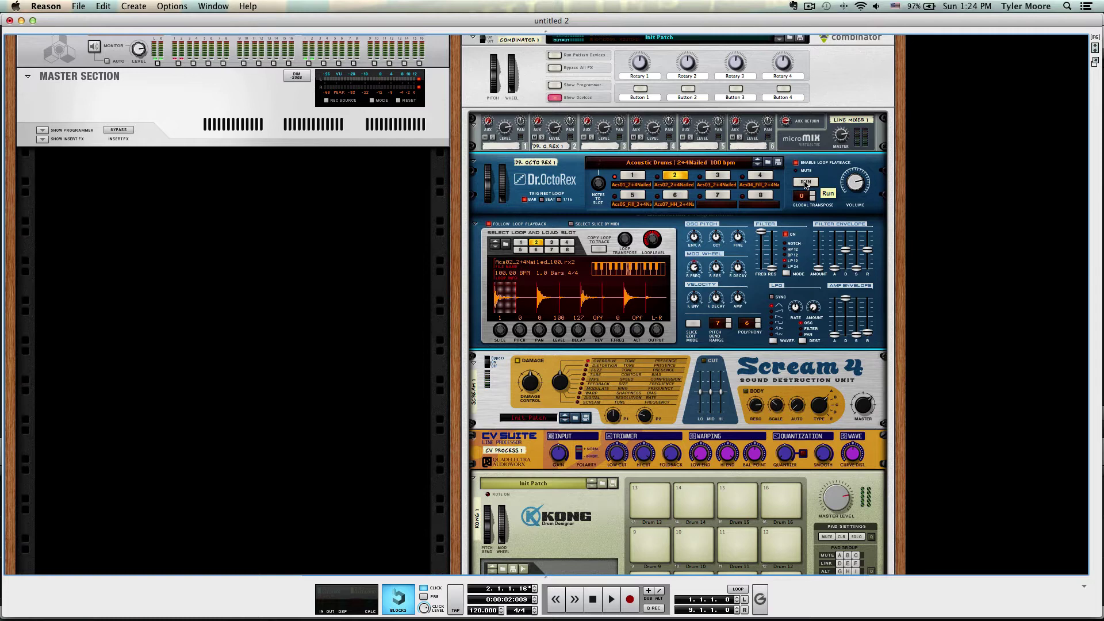
{"action": "key", "text": "F7"}
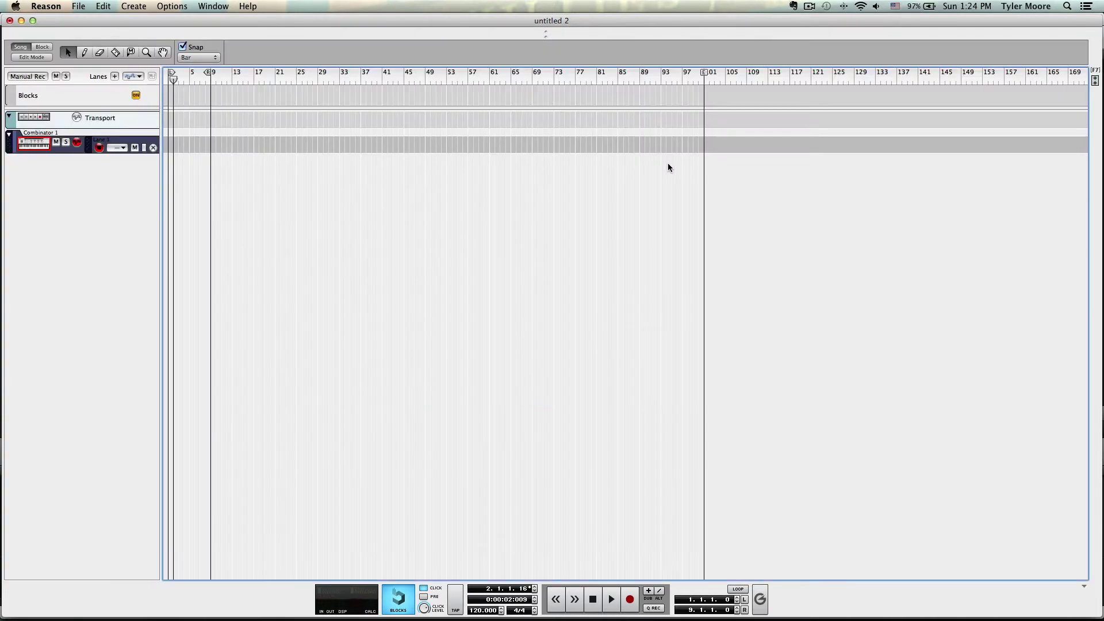
{"action": "left_click", "coordinate": [212, 7]}
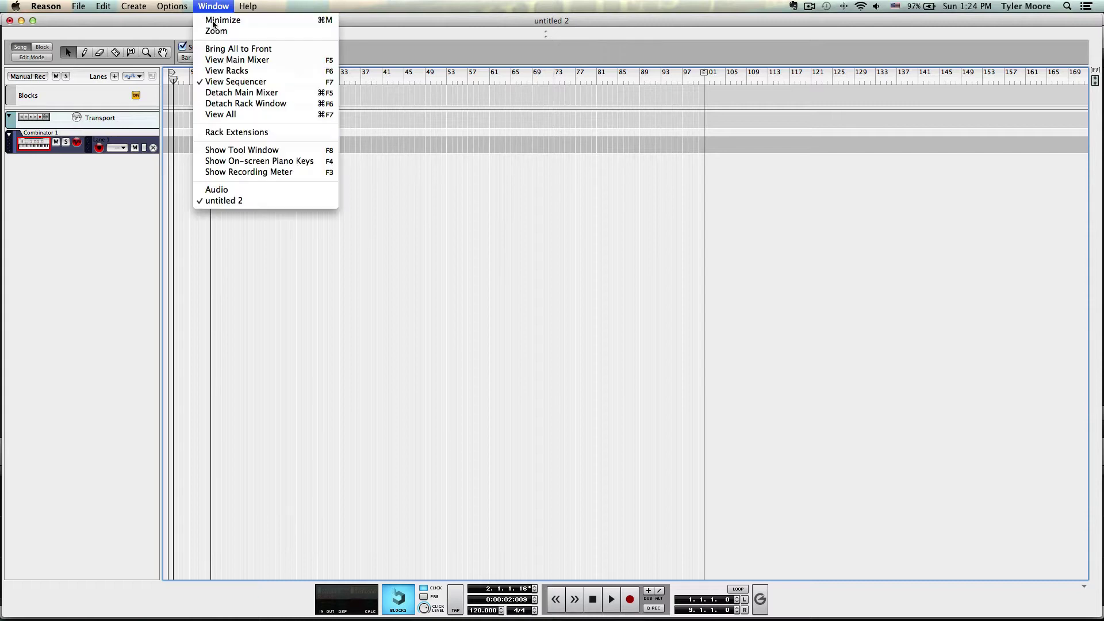
{"action": "left_click", "coordinate": [415, 222]}
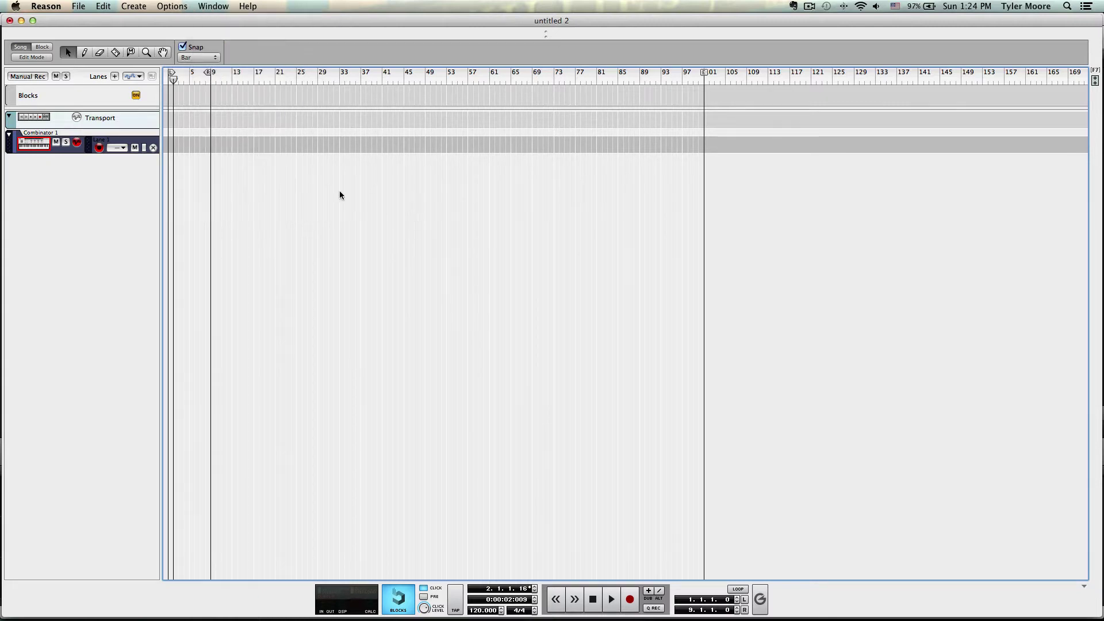
{"action": "double_click", "coordinate": [219, 148]}
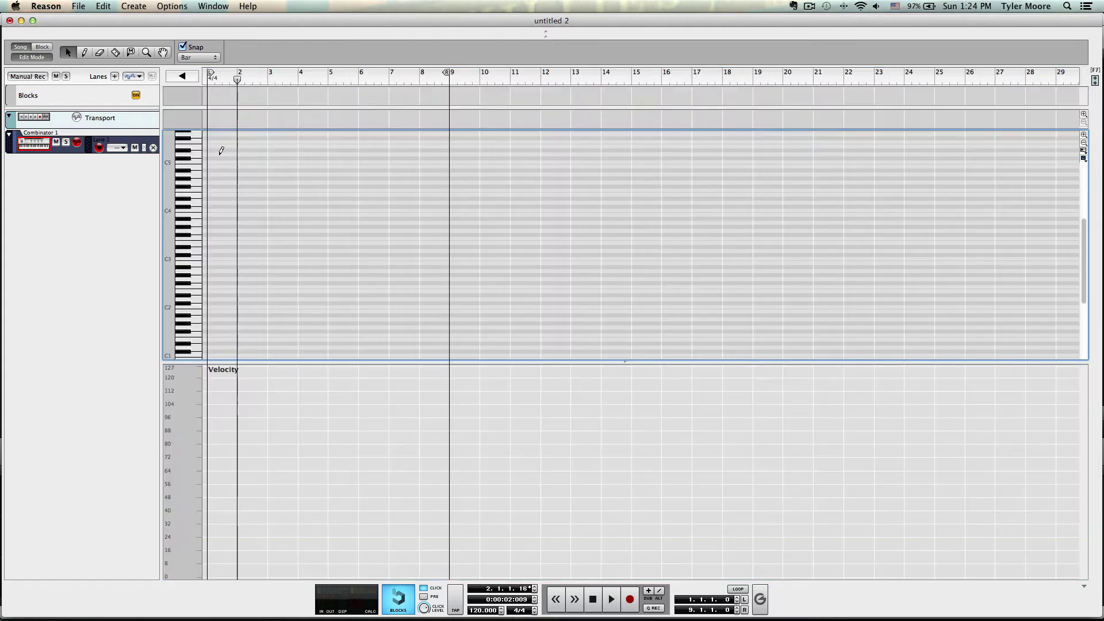
{"action": "left_click", "coordinate": [183, 8]}
{"action": "left_click", "coordinate": [196, 245]}
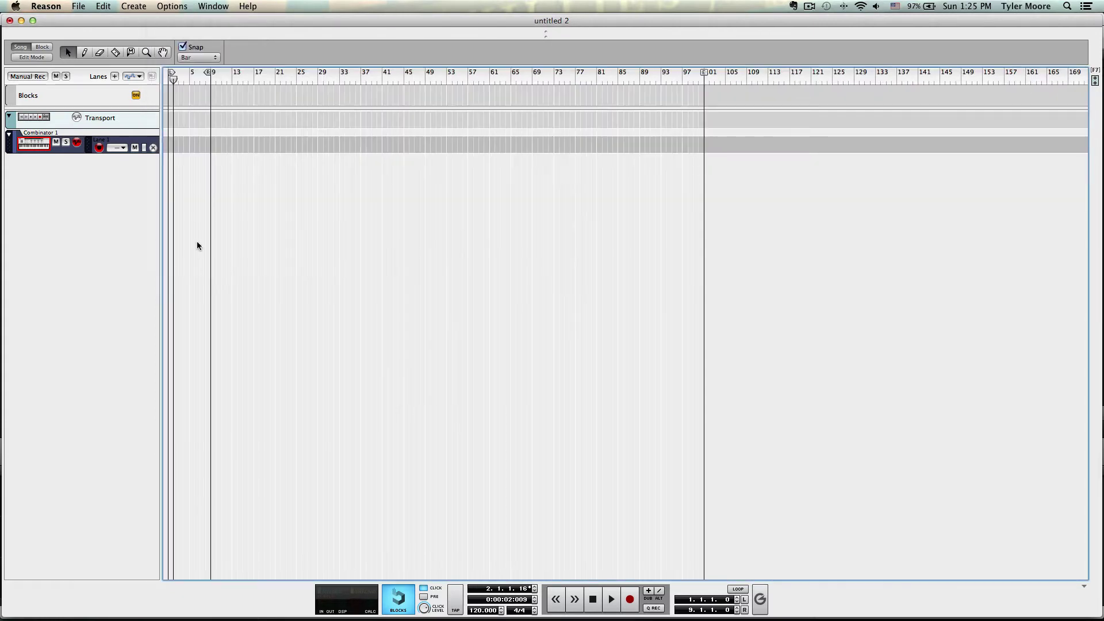
{"action": "key", "text": "super+e"}
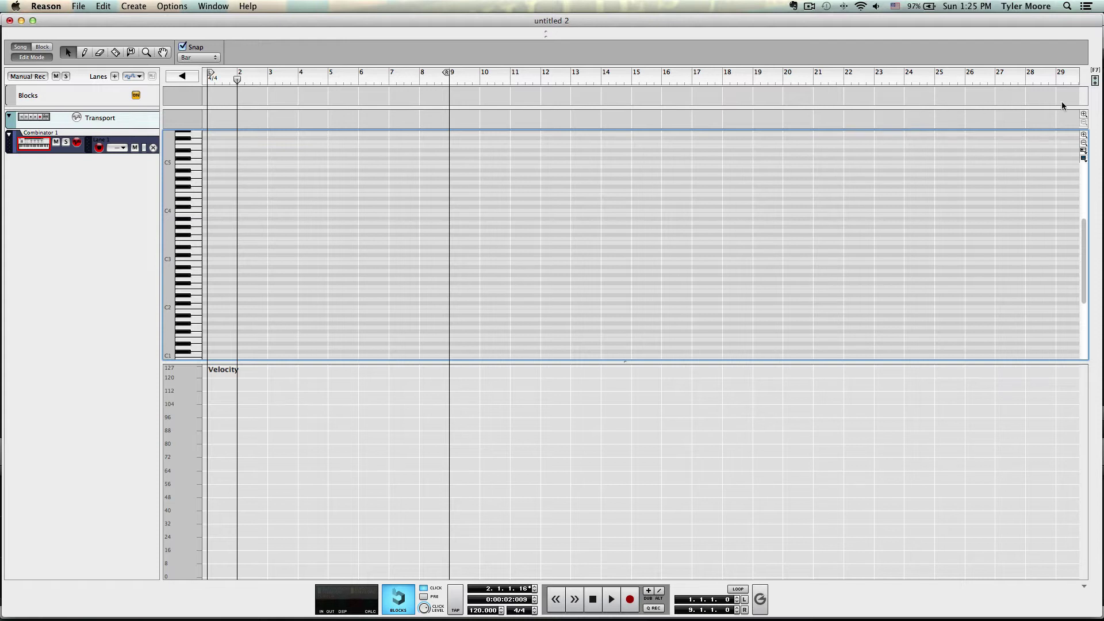
{"action": "left_click", "coordinate": [1082, 159]}
{"action": "left_click", "coordinate": [1083, 150]}
{"action": "left_click", "coordinate": [1068, 183]}
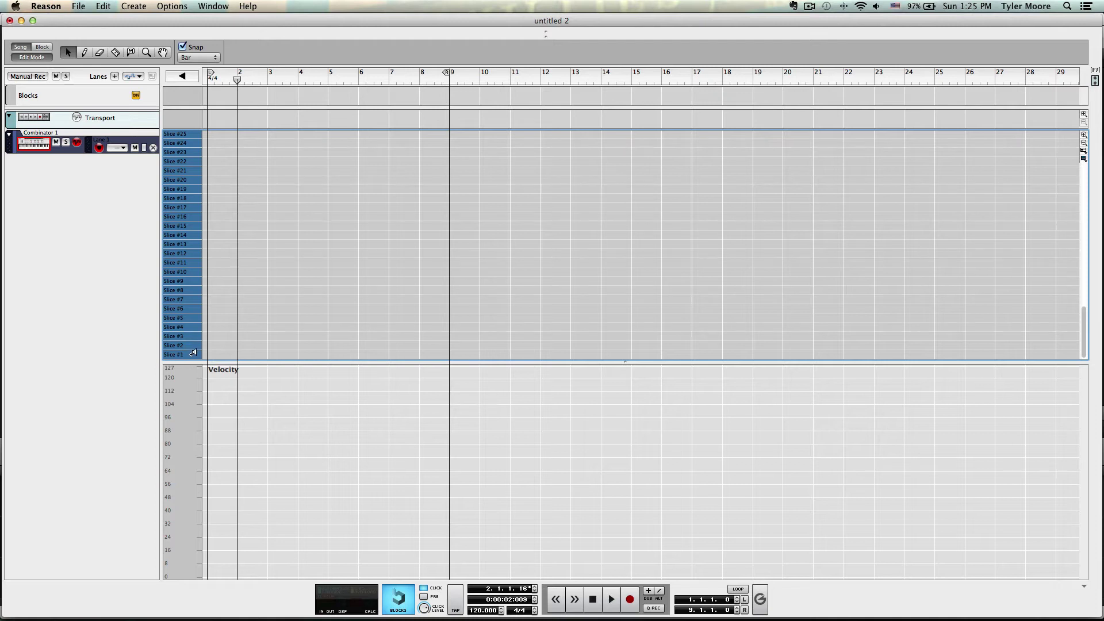
{"action": "left_click", "coordinate": [192, 354]}
{"action": "left_click", "coordinate": [194, 345]}
{"action": "left_click", "coordinate": [195, 336]}
{"action": "left_click", "coordinate": [196, 317]}
{"action": "left_click", "coordinate": [196, 309]}
{"action": "left_click", "coordinate": [195, 299]}
{"action": "left_click", "coordinate": [194, 291]}
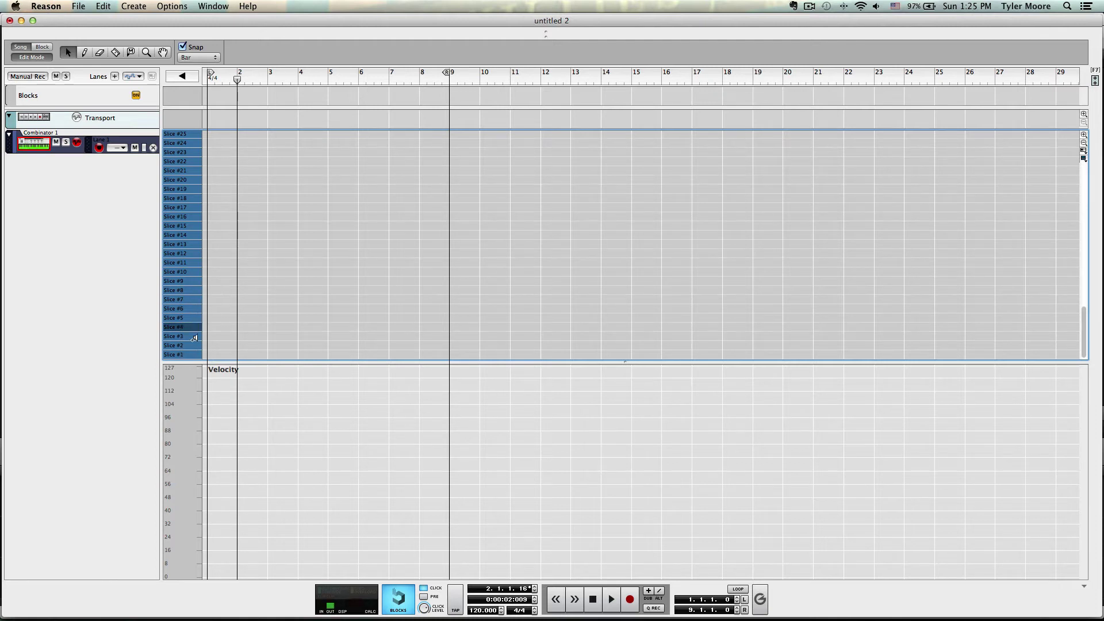
{"action": "left_click", "coordinate": [194, 282]}
{"action": "left_click", "coordinate": [193, 282]}
{"action": "left_click", "coordinate": [188, 353]}
{"action": "left_click", "coordinate": [187, 317]}
{"action": "left_click", "coordinate": [187, 317]}
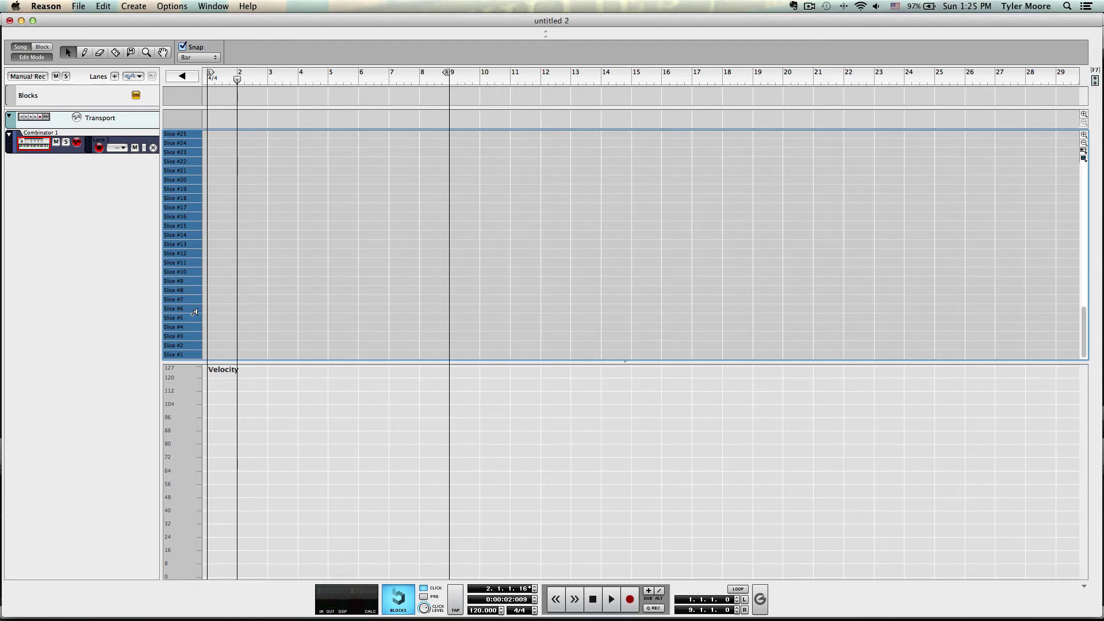
- Route Dr. OctoRex slice 5 to output 1-2, then turn the rack to the rear
{"action": "key", "text": "F6"}
{"action": "scroll", "coordinate": [551, 304], "scroll_direction": "up", "scroll_amount": 1}
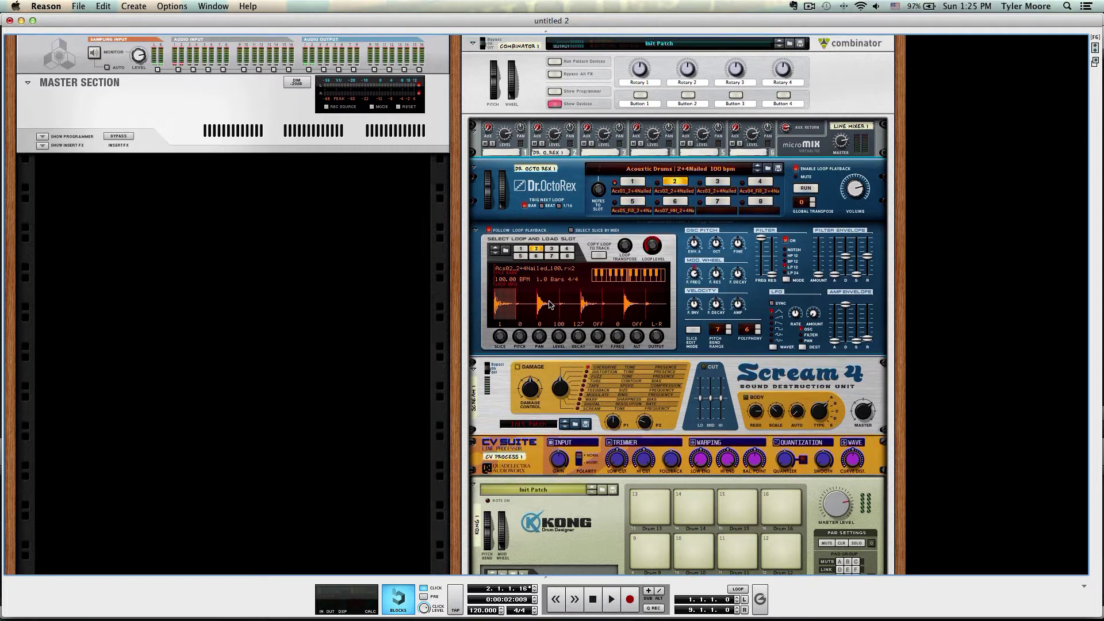
{"action": "scroll", "coordinate": [551, 304], "scroll_direction": "up", "scroll_amount": 1}
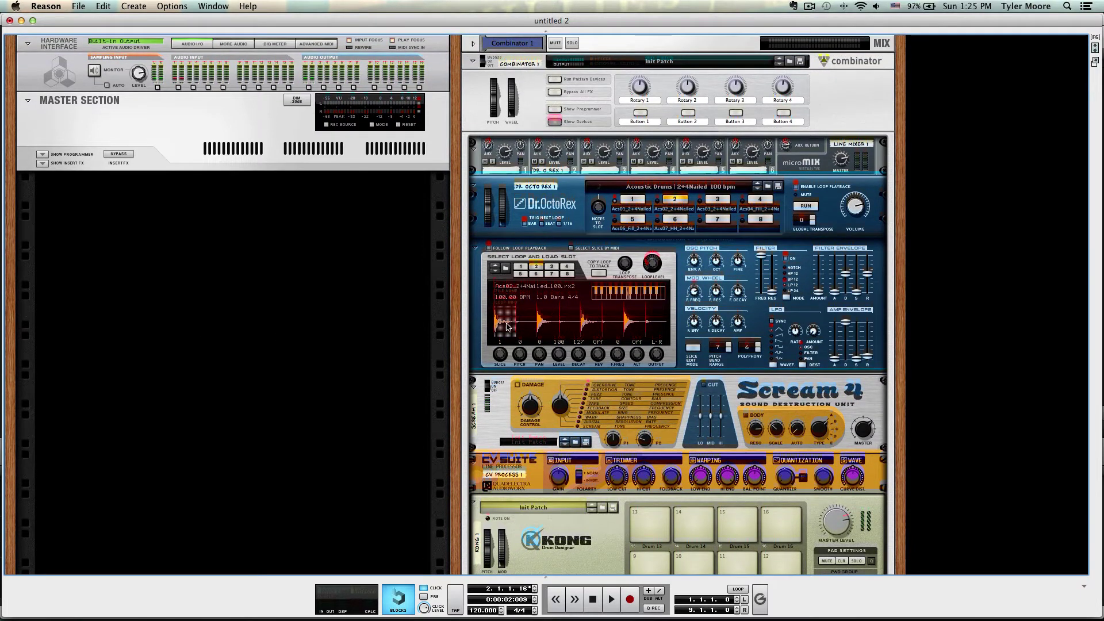
{"action": "left_click", "coordinate": [589, 328]}
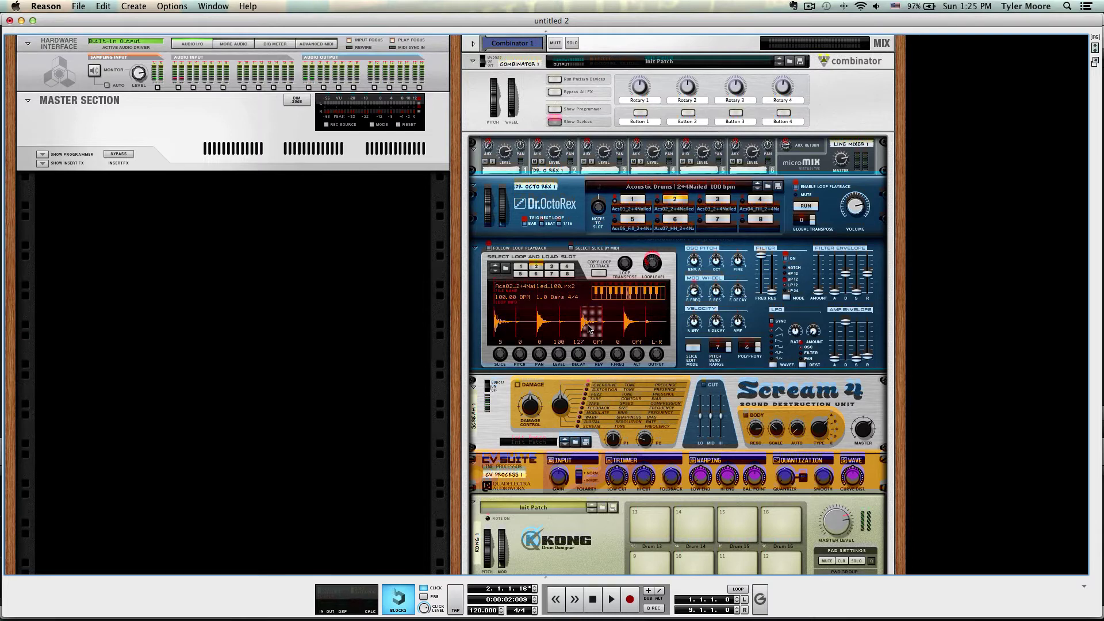
{"action": "left_click", "coordinate": [508, 328]}
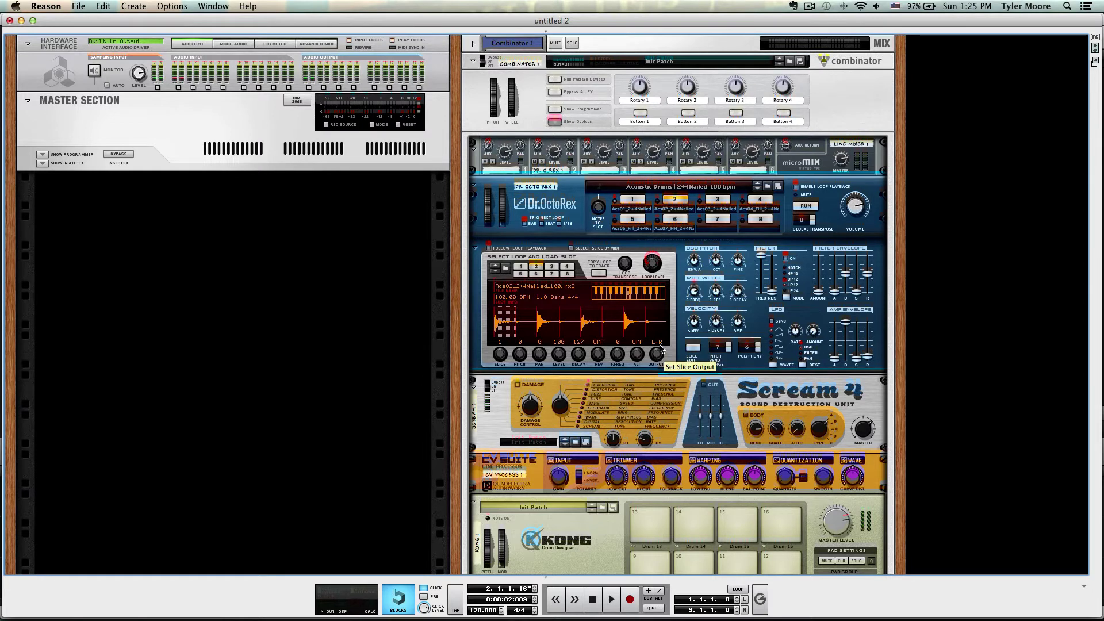
{"action": "left_click", "coordinate": [591, 325]}
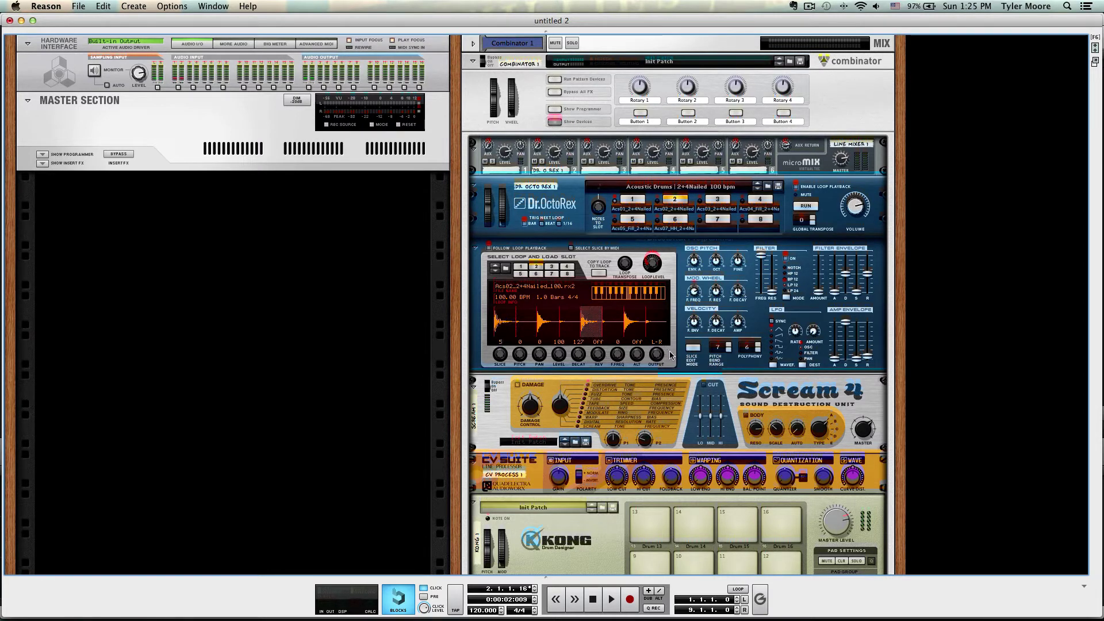
{"action": "left_click_drag", "start_coordinate": [656, 354], "coordinate": [657, 346]}
{"action": "key", "text": "Tab"}
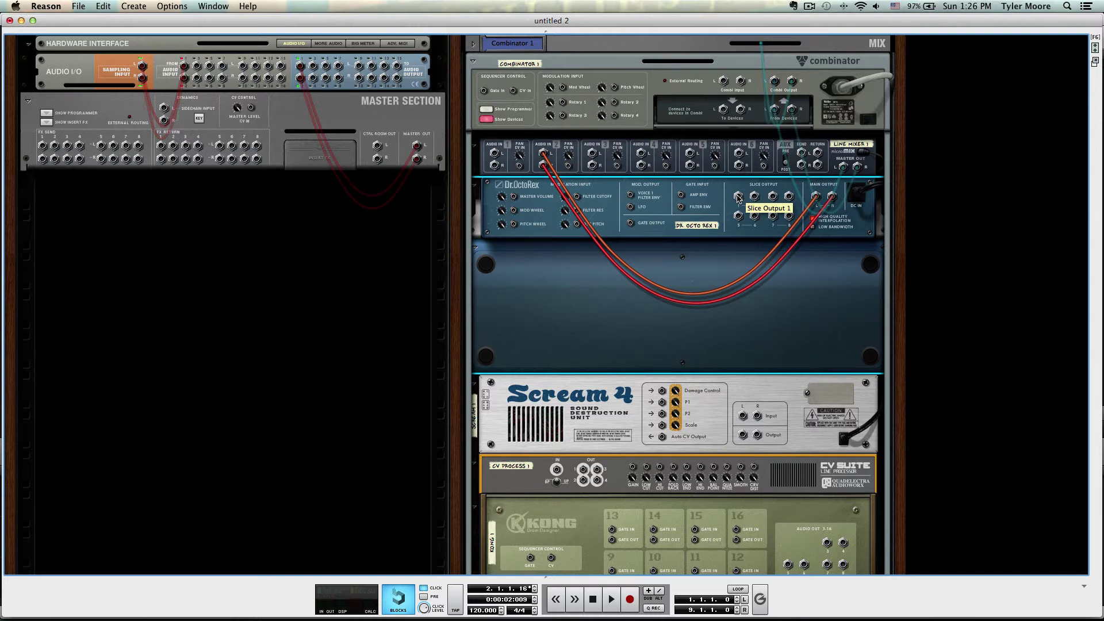
- Patch Dr. OctoRex Slice Output 1 into Line Mixer Audio In 1 and start the loop
{"action": "left_click_drag", "start_coordinate": [738, 198], "coordinate": [495, 155]}
{"action": "key", "text": "Tab"}
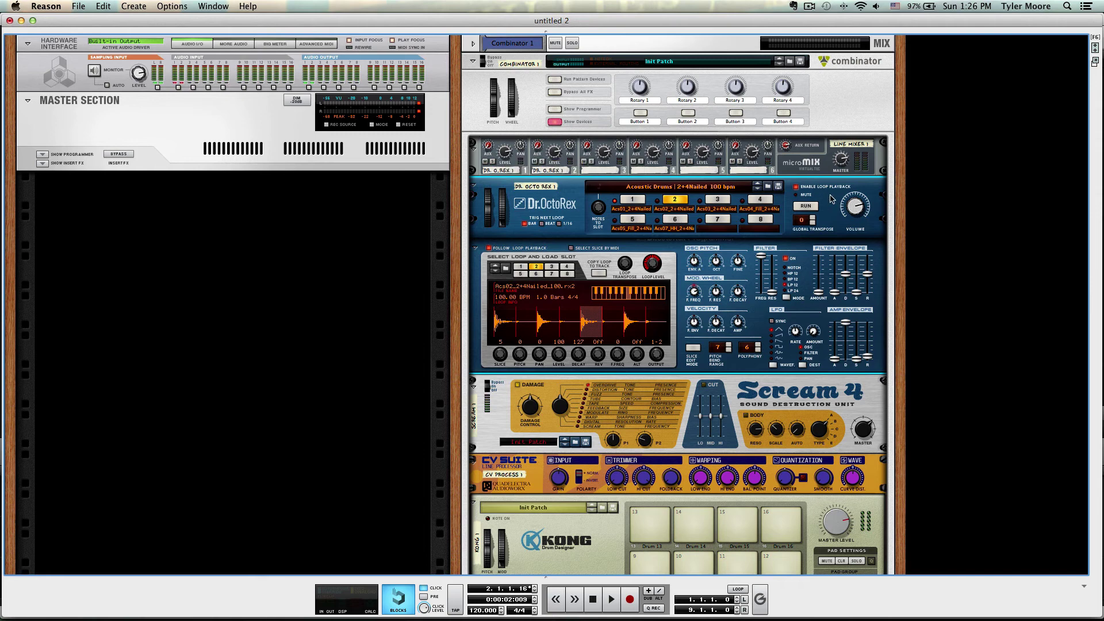
{"action": "left_click", "coordinate": [807, 206]}
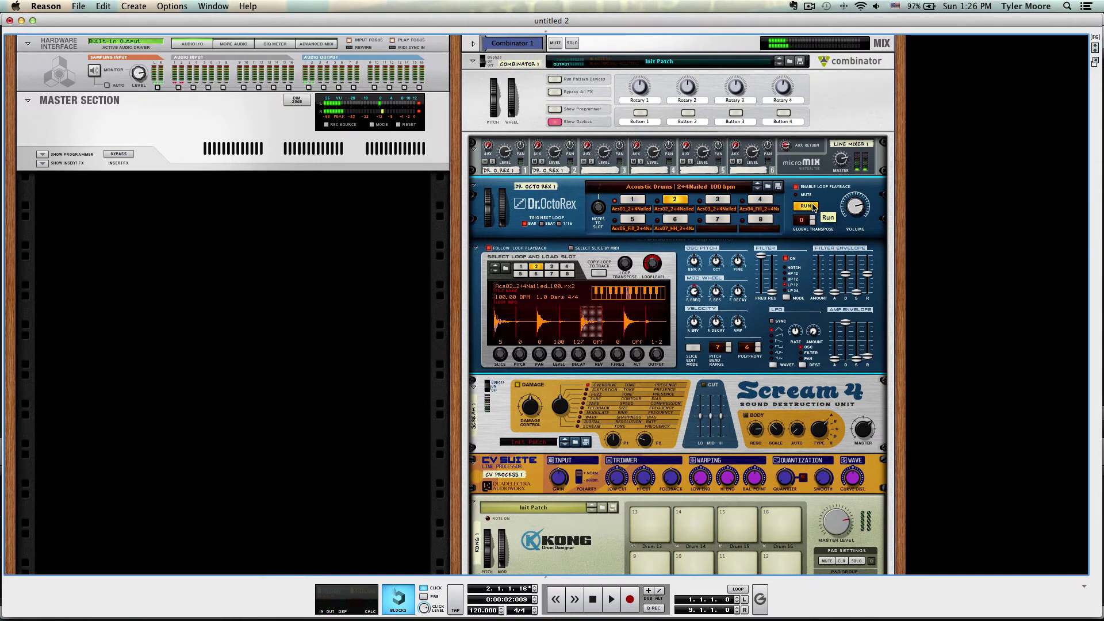
- Flip the rack between rear and front several times to check the new cables
{"action": "key", "text": "Tab"}
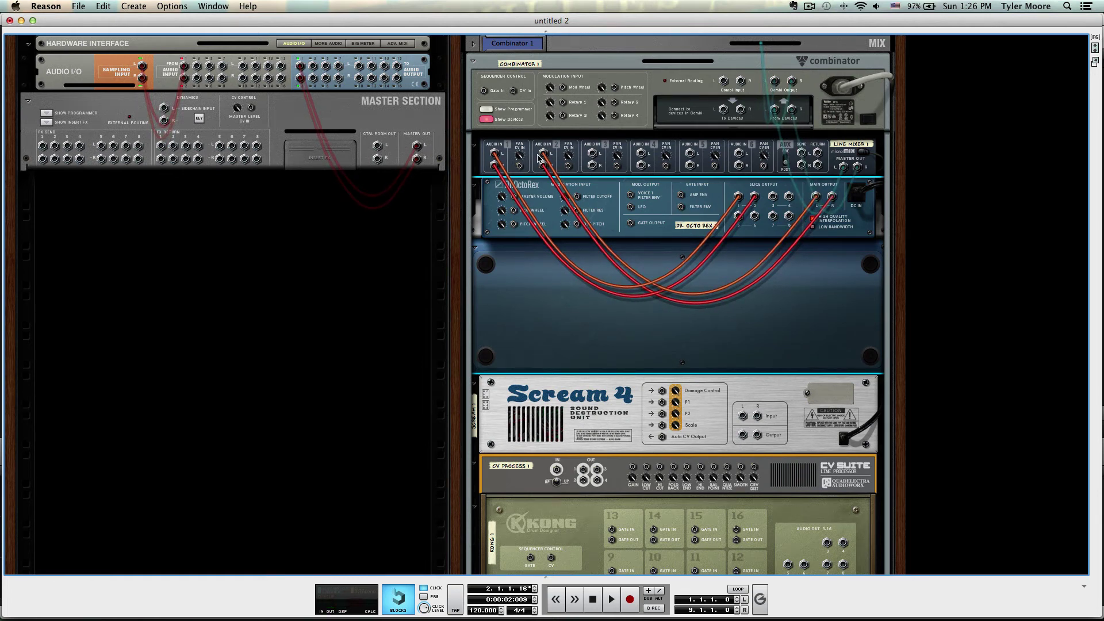
{"action": "key", "text": "Tab"}
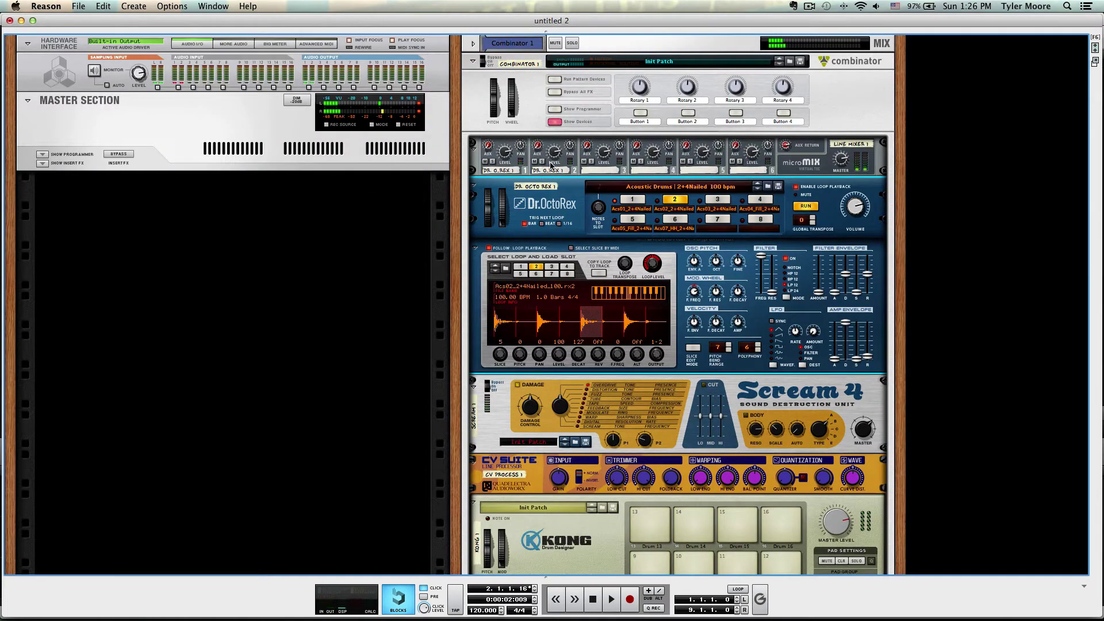
{"action": "key", "text": "Tab"}
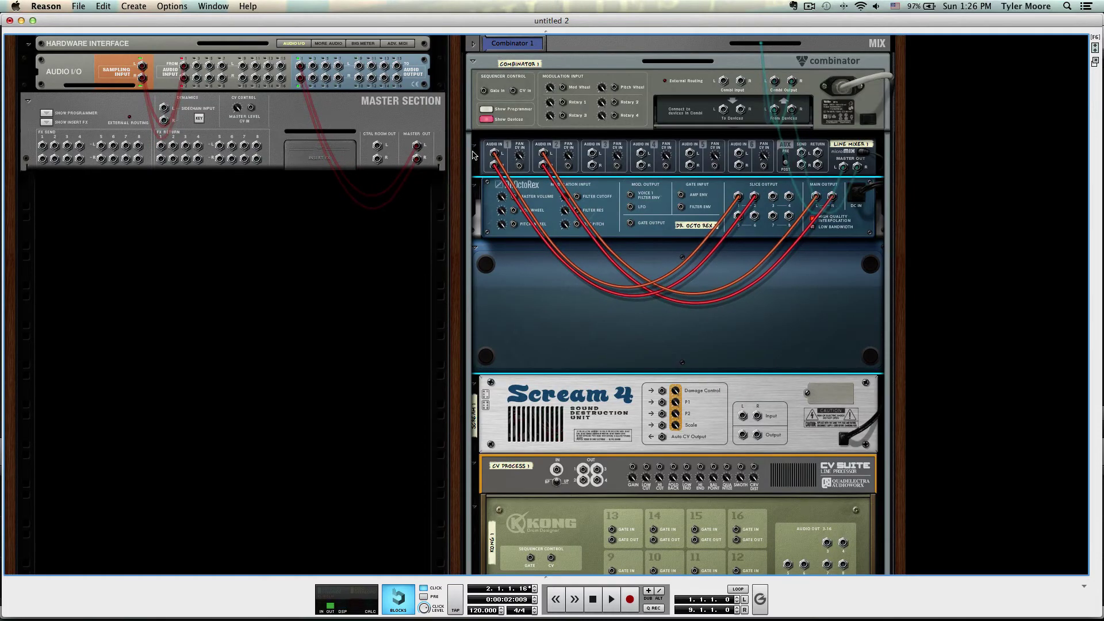
{"action": "key", "text": "Tab"}
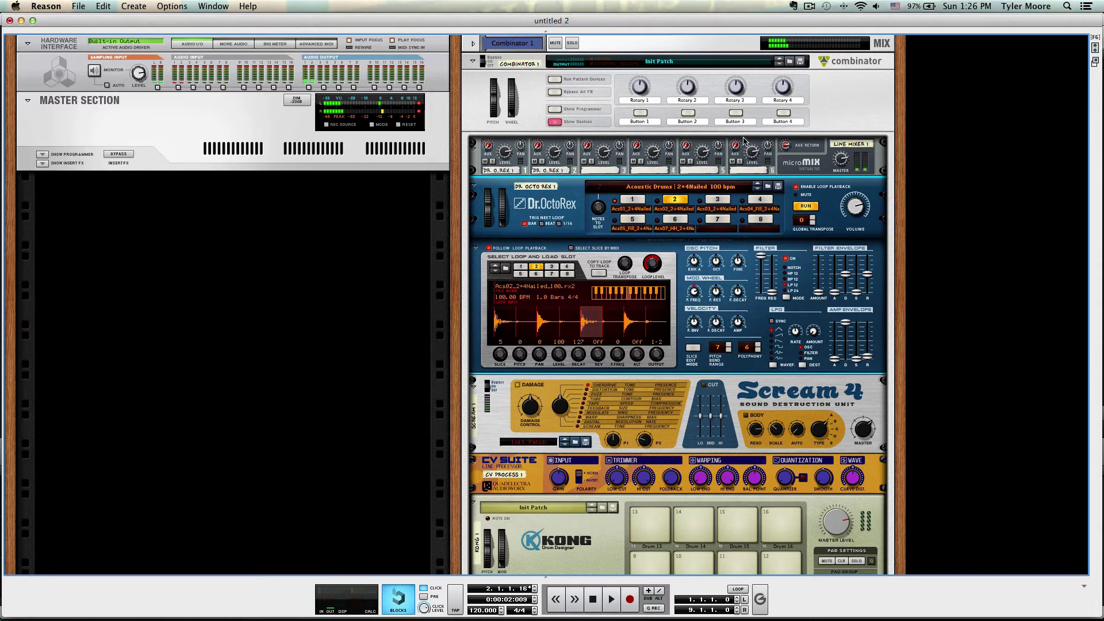
{"action": "key", "text": "Tab"}
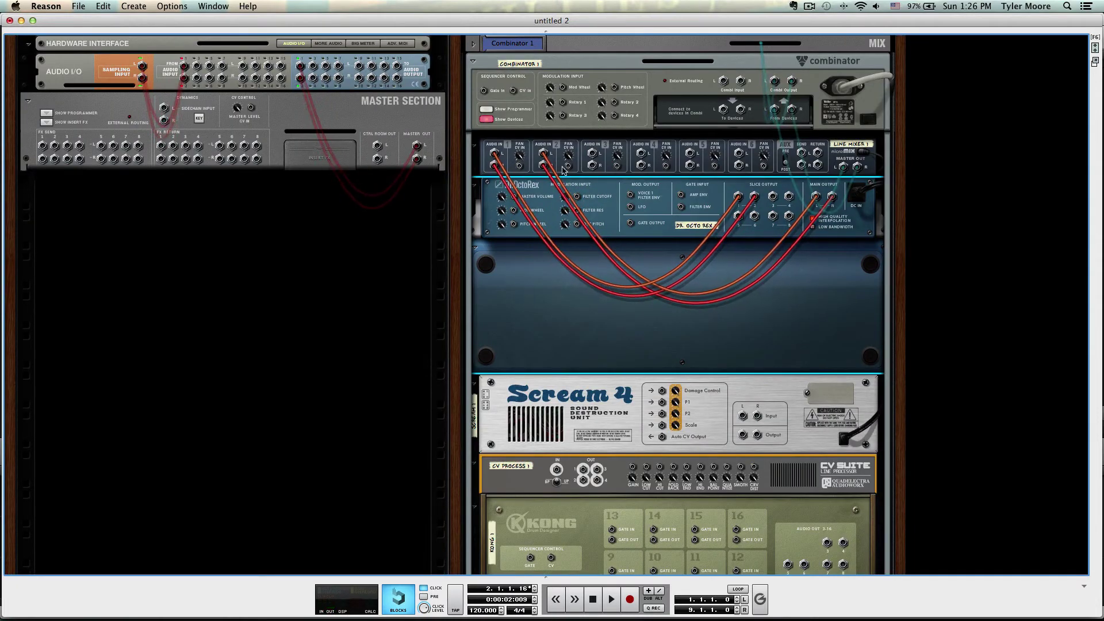
{"action": "key", "text": "Tab"}
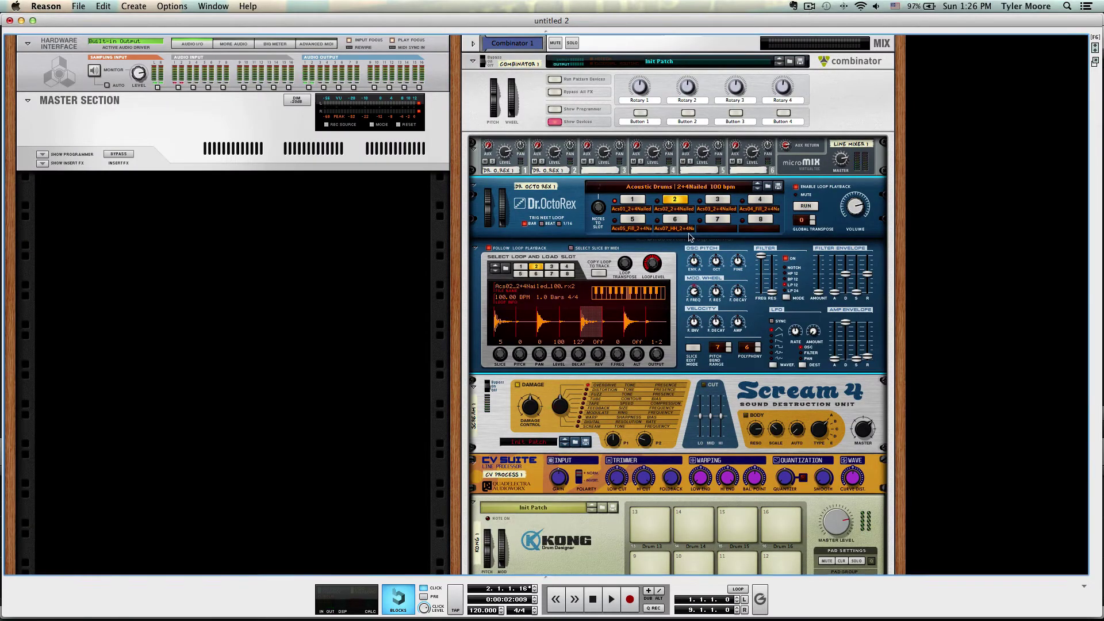
- Cable the Line Mixer's Aux Send into Scream 4's input and Scream 4's output into the Aux Return
{"action": "key", "text": "Tab"}
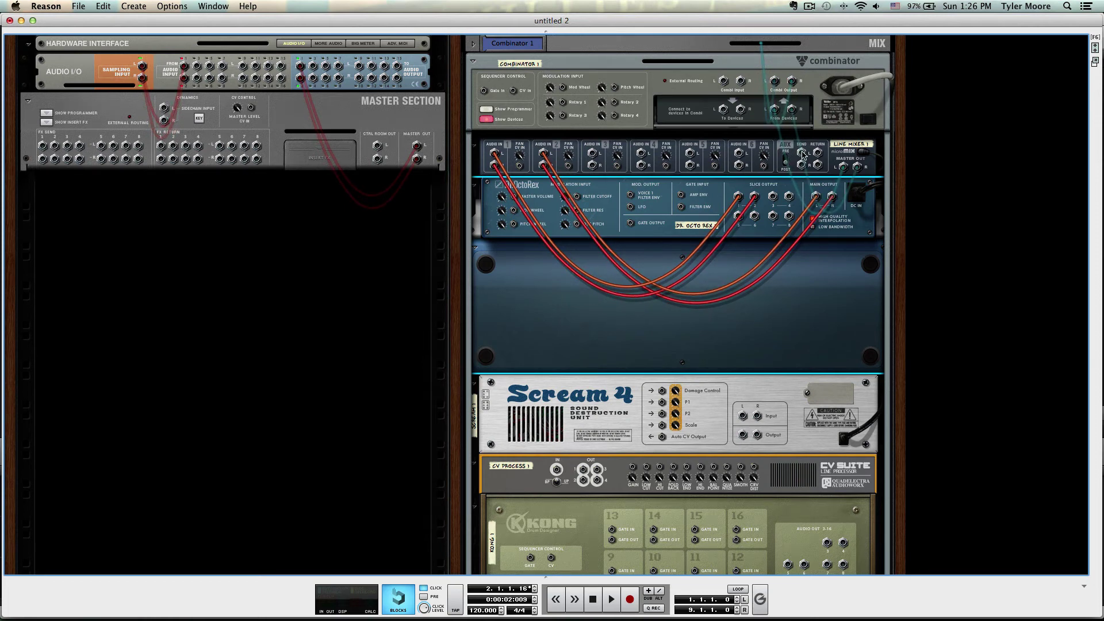
{"action": "left_click_drag", "start_coordinate": [801, 153], "coordinate": [743, 415]}
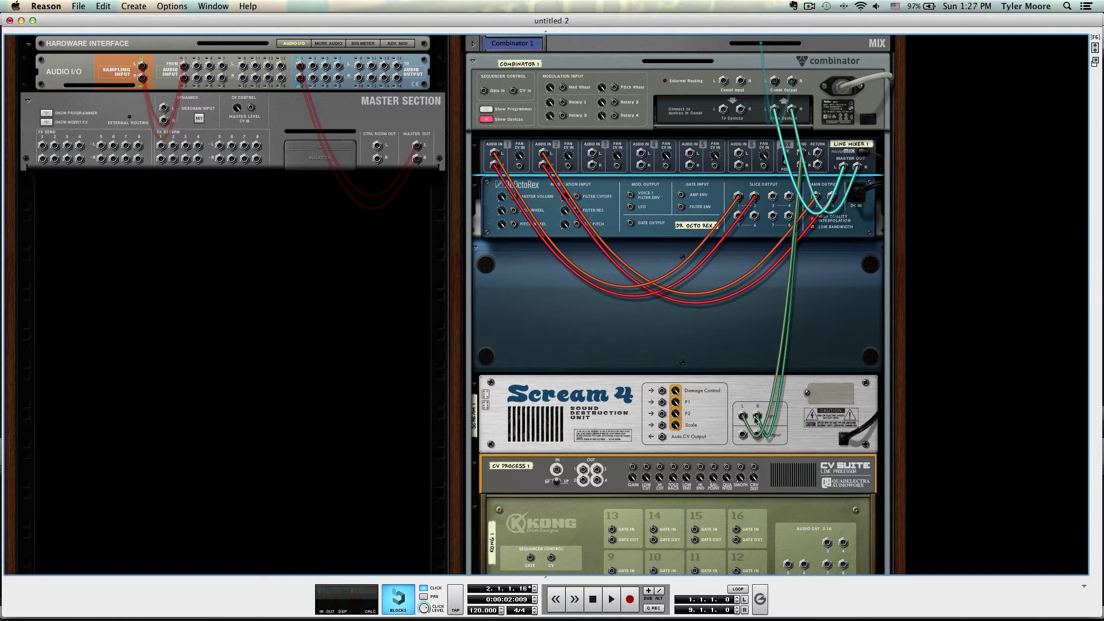
{"action": "left_click_drag", "start_coordinate": [741, 437], "coordinate": [817, 153]}
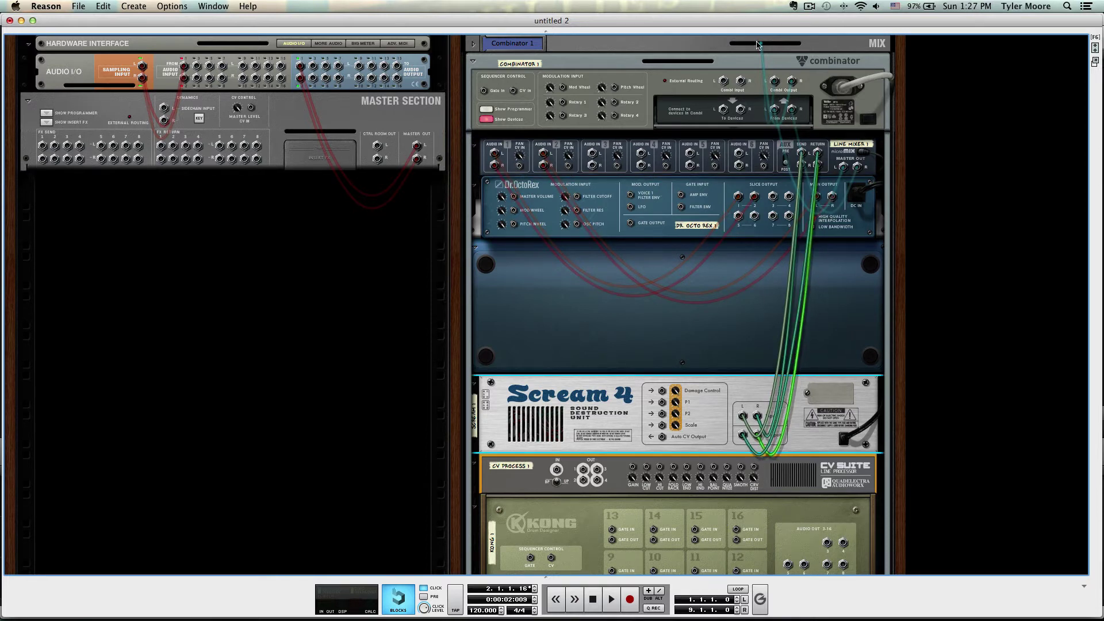
{"action": "left_click", "coordinate": [786, 166]}
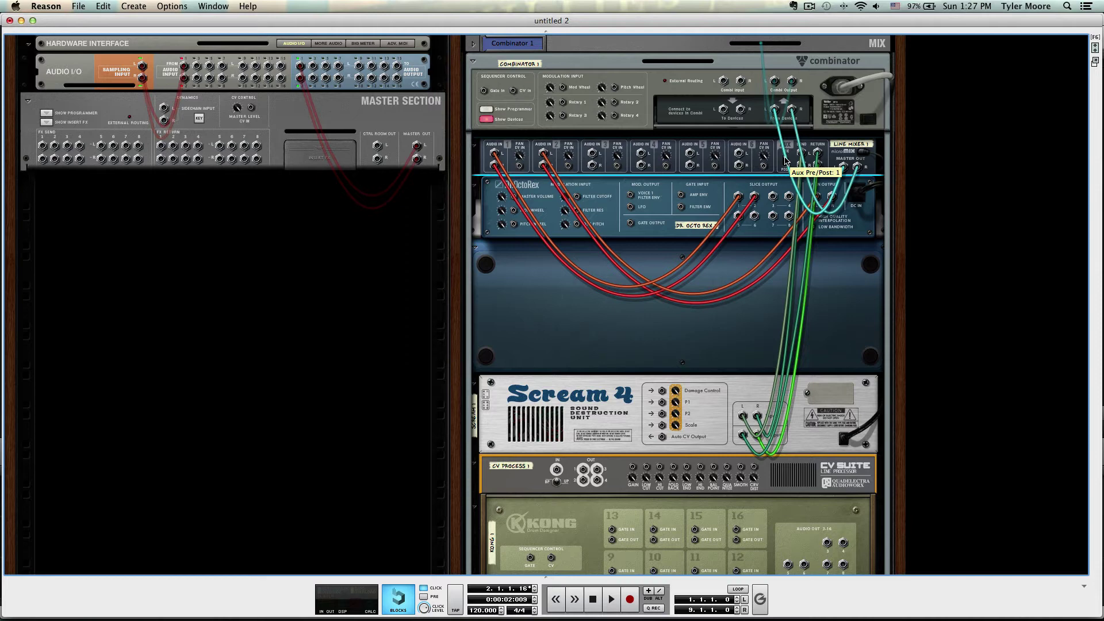
{"action": "key", "text": "Tab"}
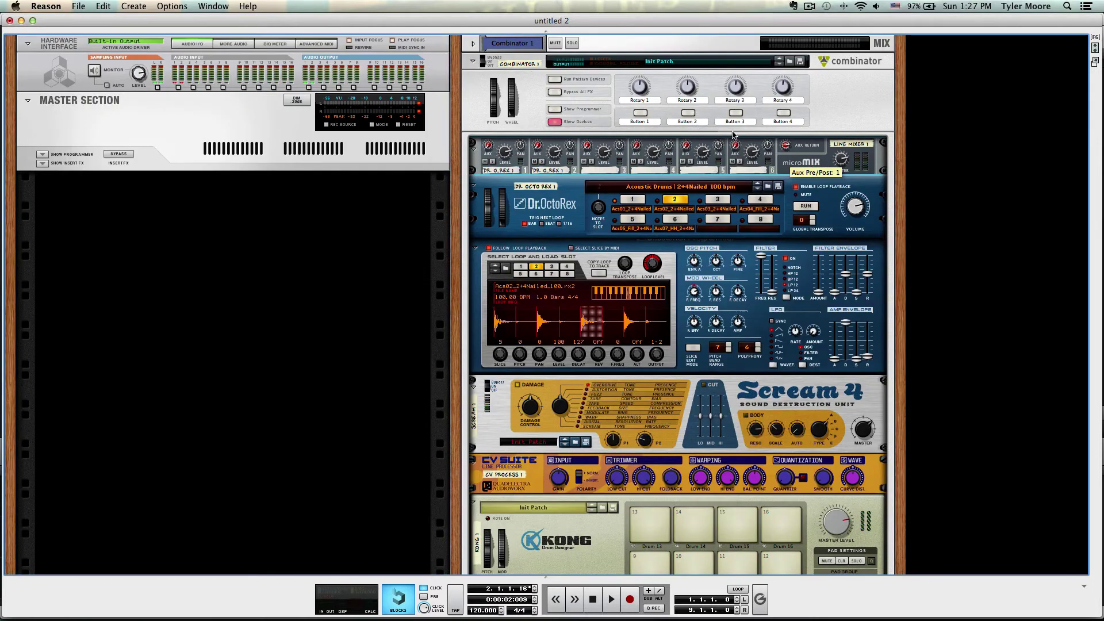
{"action": "key", "text": "Tab"}
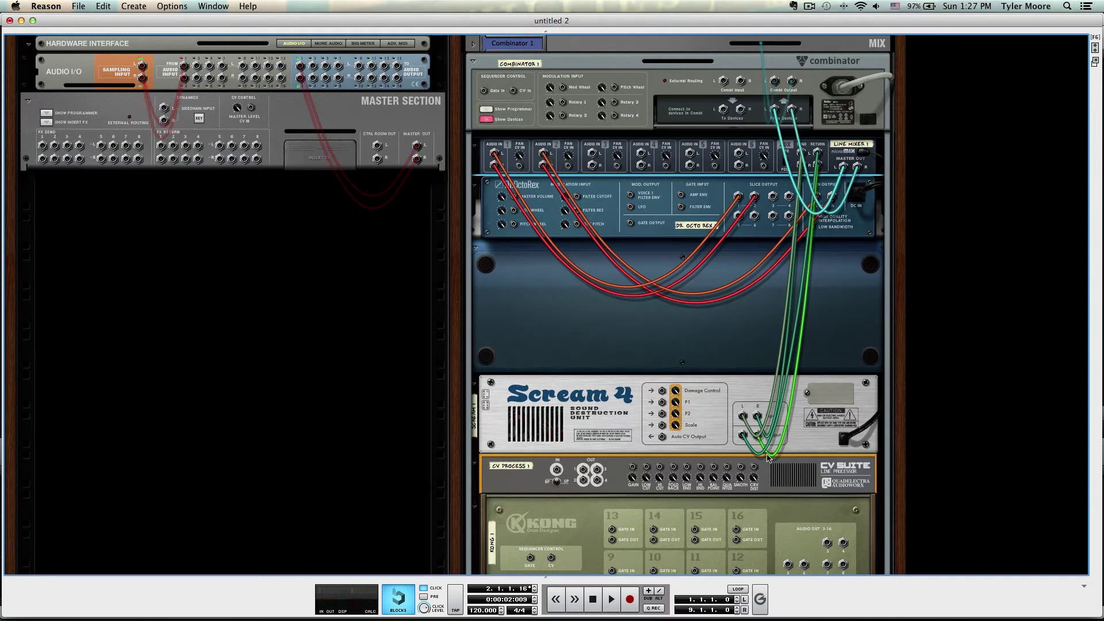
{"action": "scroll", "coordinate": [742, 415], "scroll_direction": "down", "scroll_amount": 3}
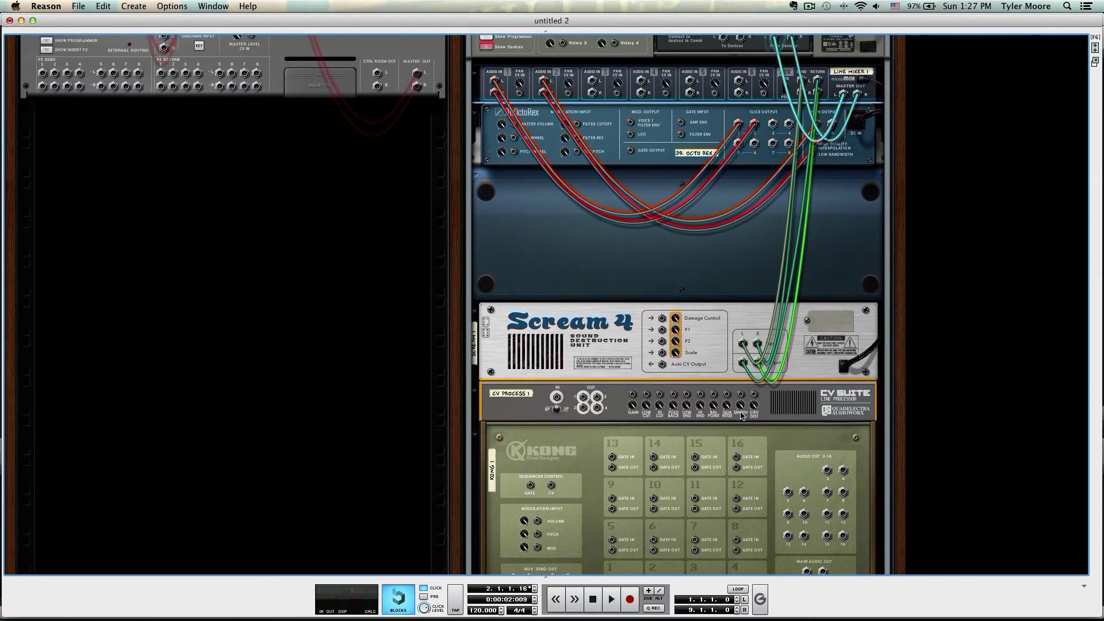
{"action": "scroll", "coordinate": [742, 415], "scroll_direction": "up", "scroll_amount": 3}
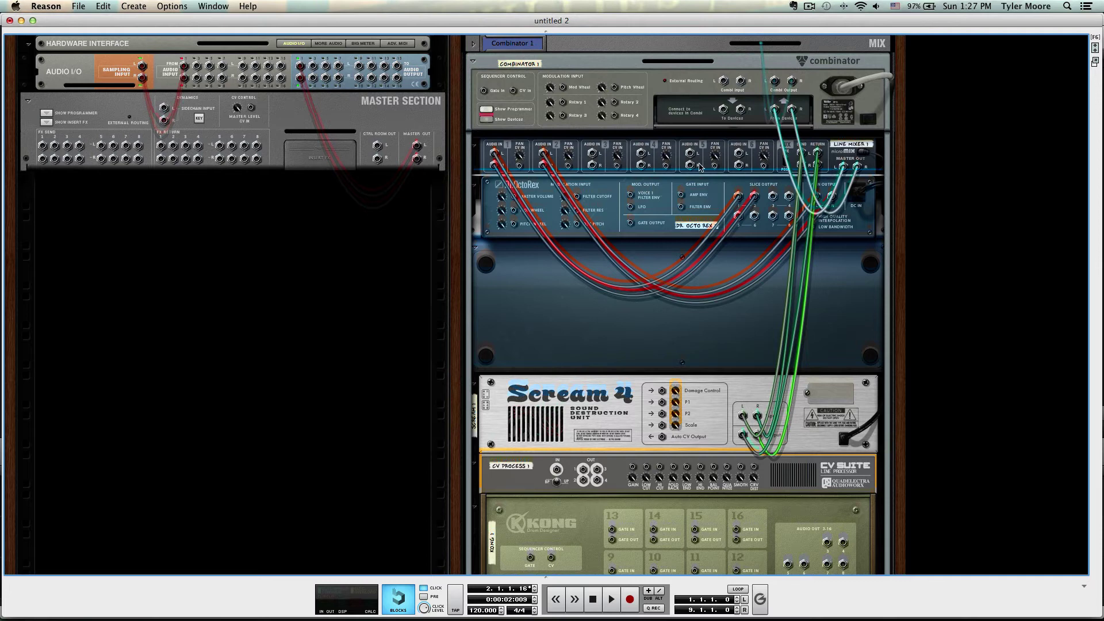
- Toggle the rack between front panels and rear view to review the Scream 4 patching
{"action": "key", "text": "Tab"}
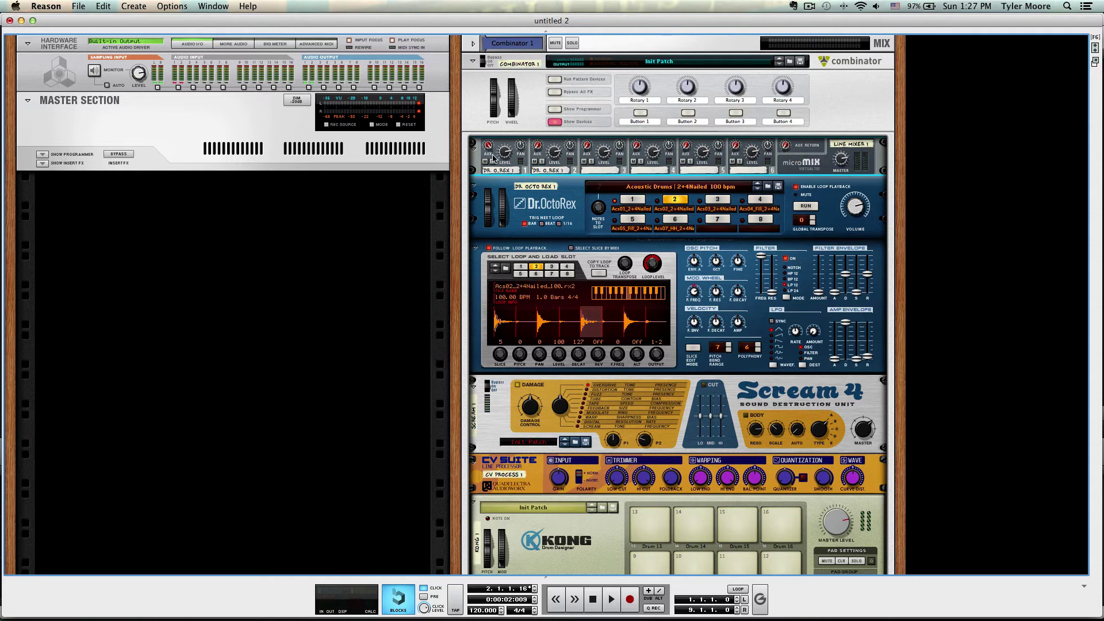
{"action": "key", "text": "Tab"}
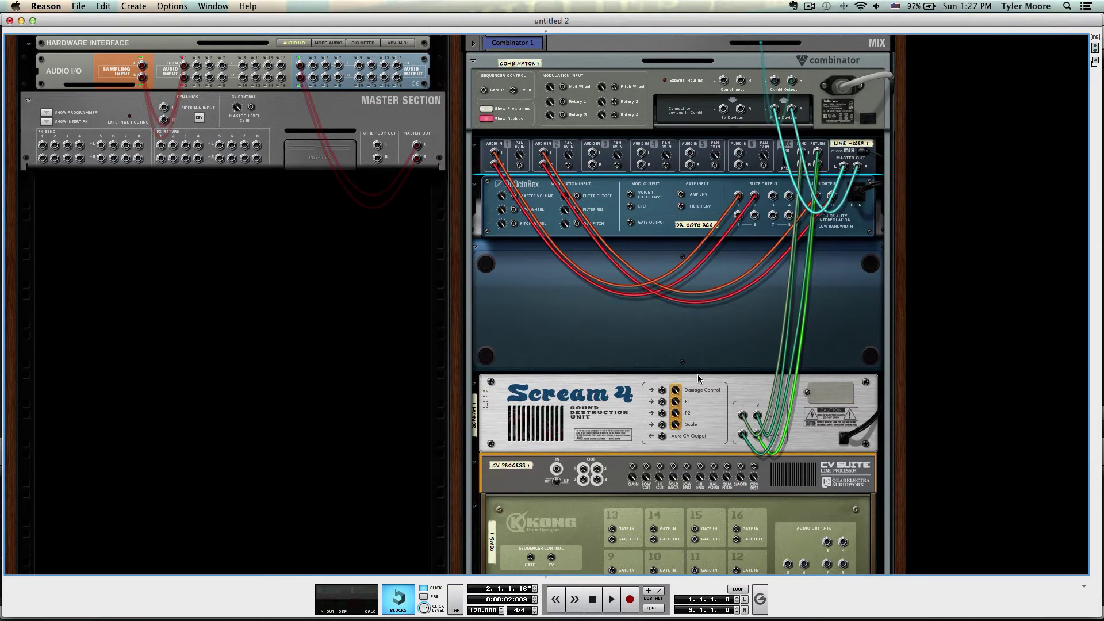
{"action": "key", "text": "Tab"}
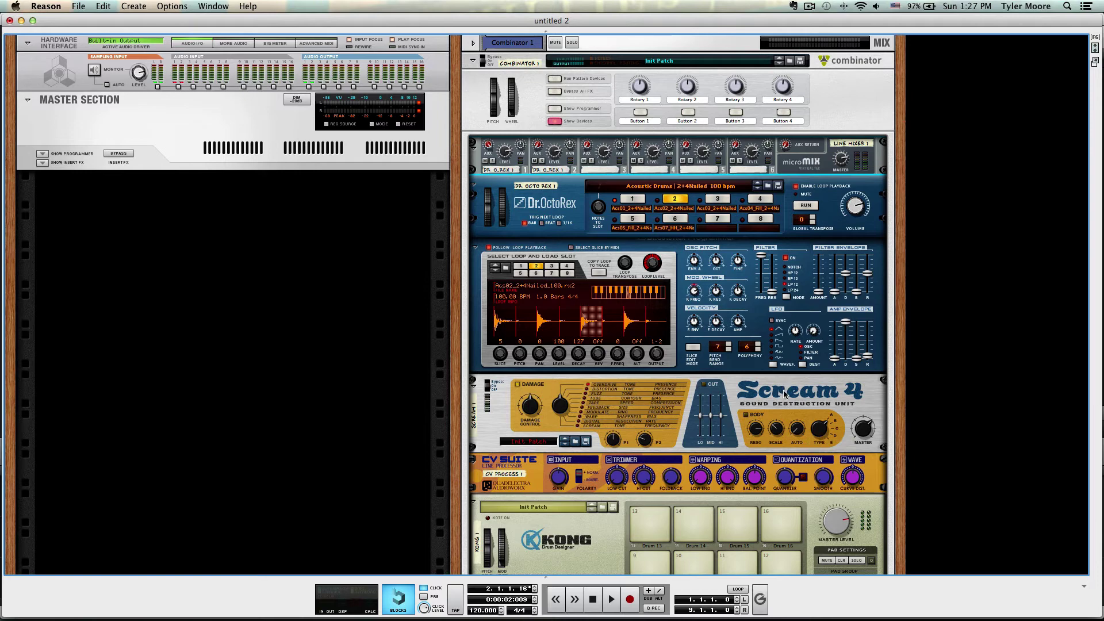
{"action": "key", "text": "Tab"}
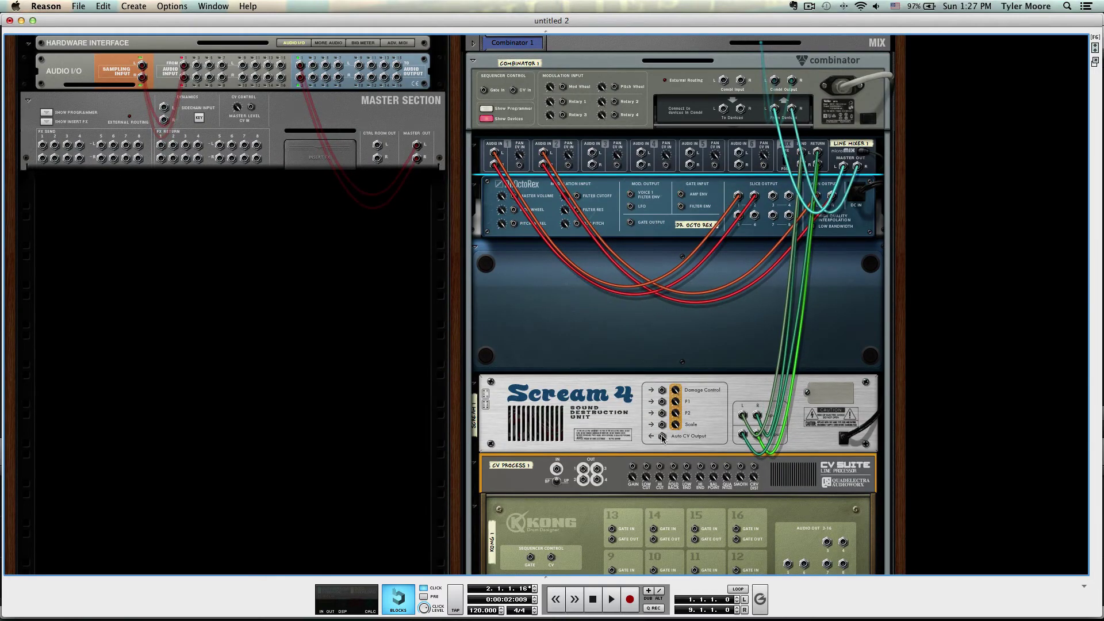
{"action": "key", "text": "Tab"}
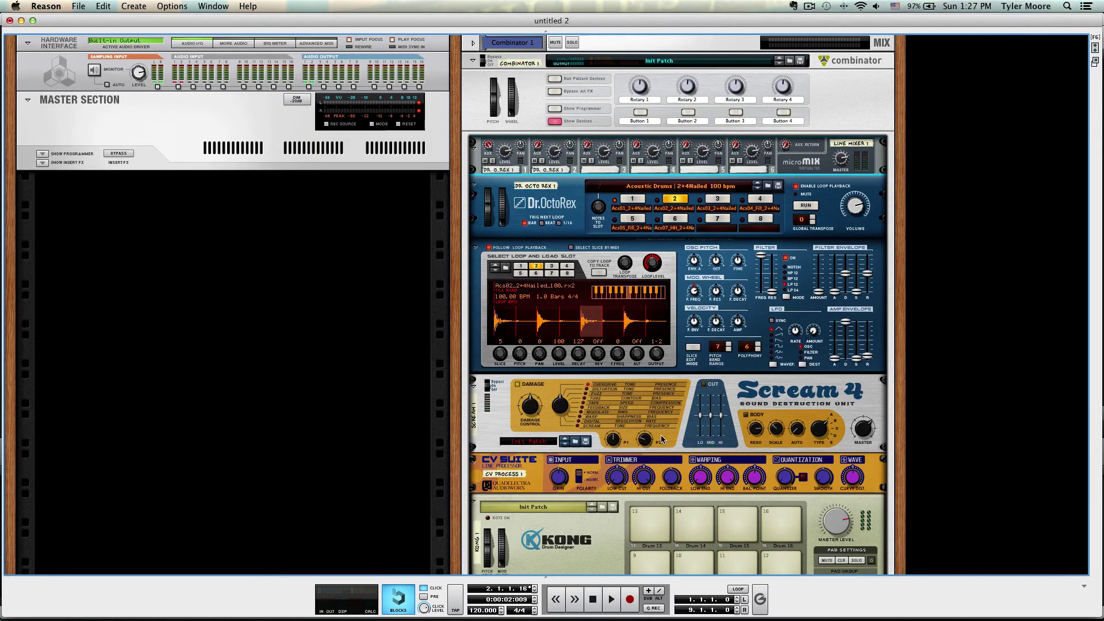
{"action": "key", "text": "Tab"}
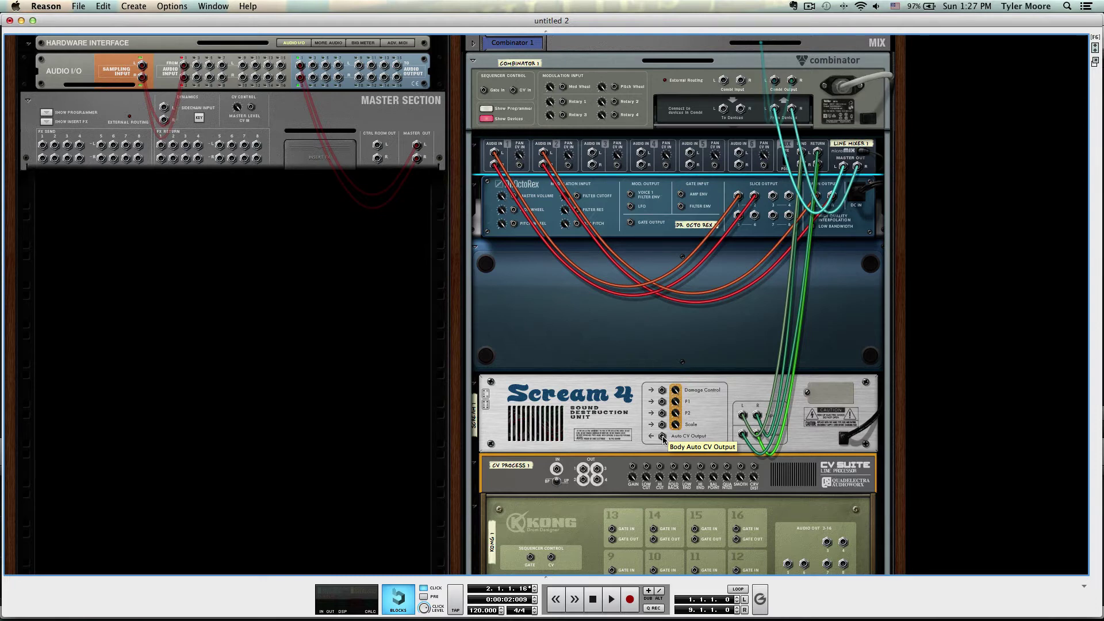
- Cable Scream 4 Auto CV into CV Suite, CV Out 1 to Kong pad 1 Gate, Kong left out to mixer channel 3
{"action": "left_click_drag", "start_coordinate": [663, 438], "coordinate": [559, 471]}
{"action": "key", "text": "Tab"}
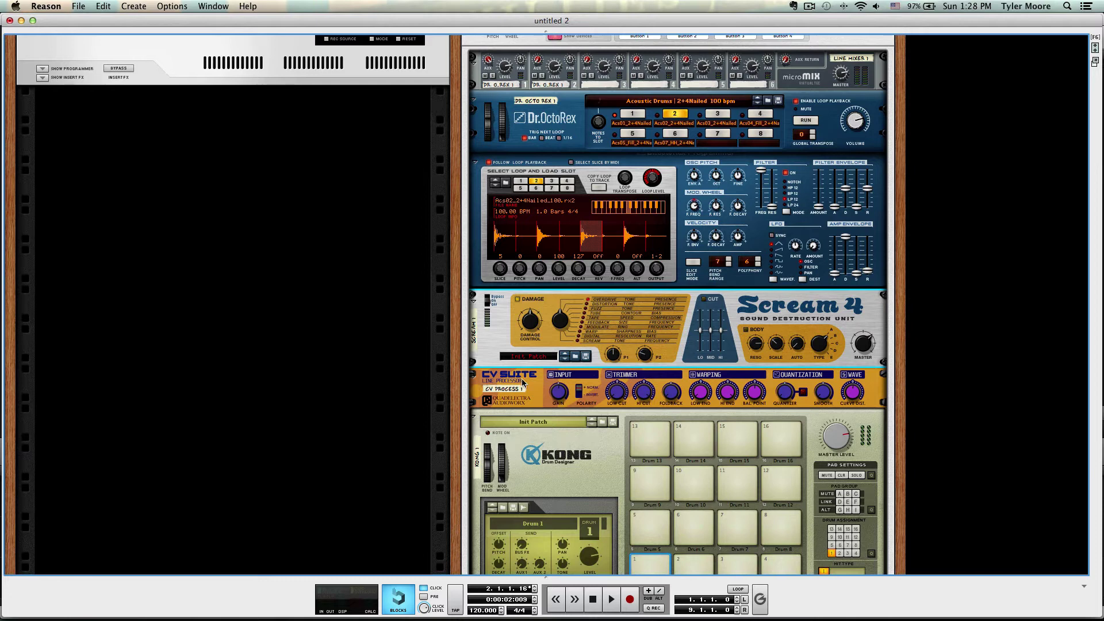
{"action": "key", "text": "Tab"}
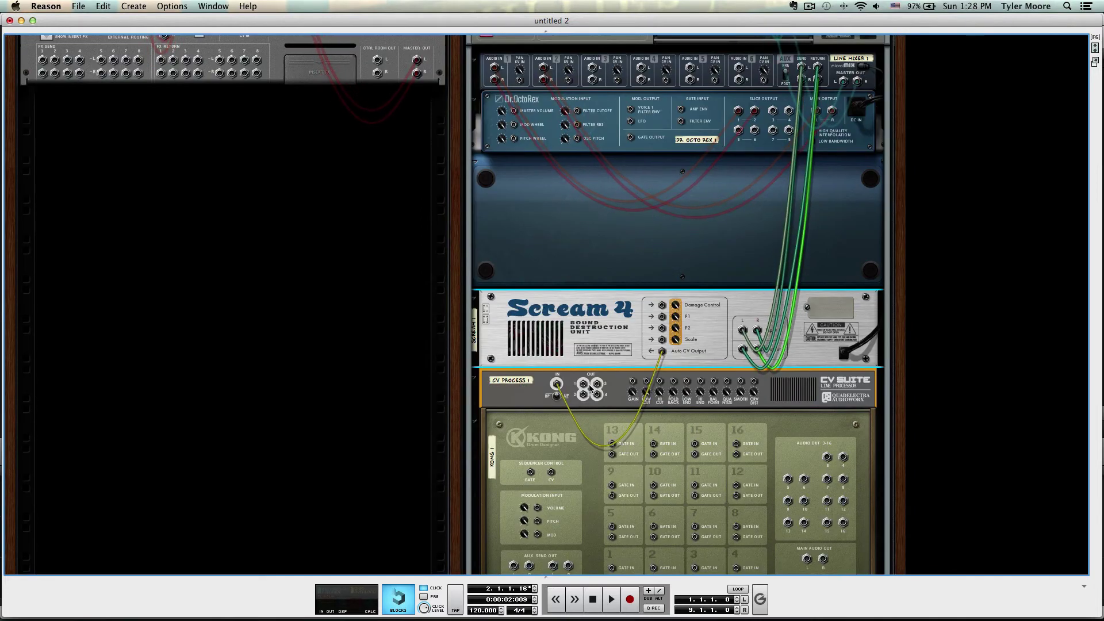
{"action": "left_click_drag", "start_coordinate": [582, 385], "coordinate": [611, 513]}
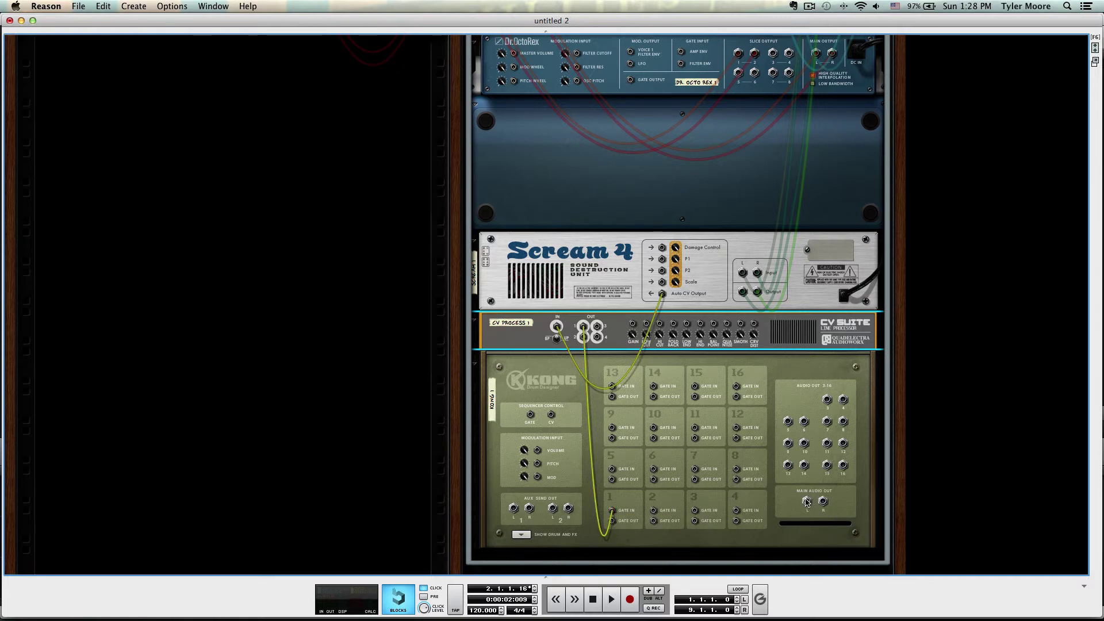
{"action": "left_click_drag", "start_coordinate": [807, 503], "coordinate": [731, 37]}
{"action": "left_click_drag", "start_coordinate": [645, 69], "coordinate": [592, 125]}
- Load the Physical Bass Drum module into Kong's Drum 1 slot and audition it on pad 1
{"action": "key", "text": "Tab"}
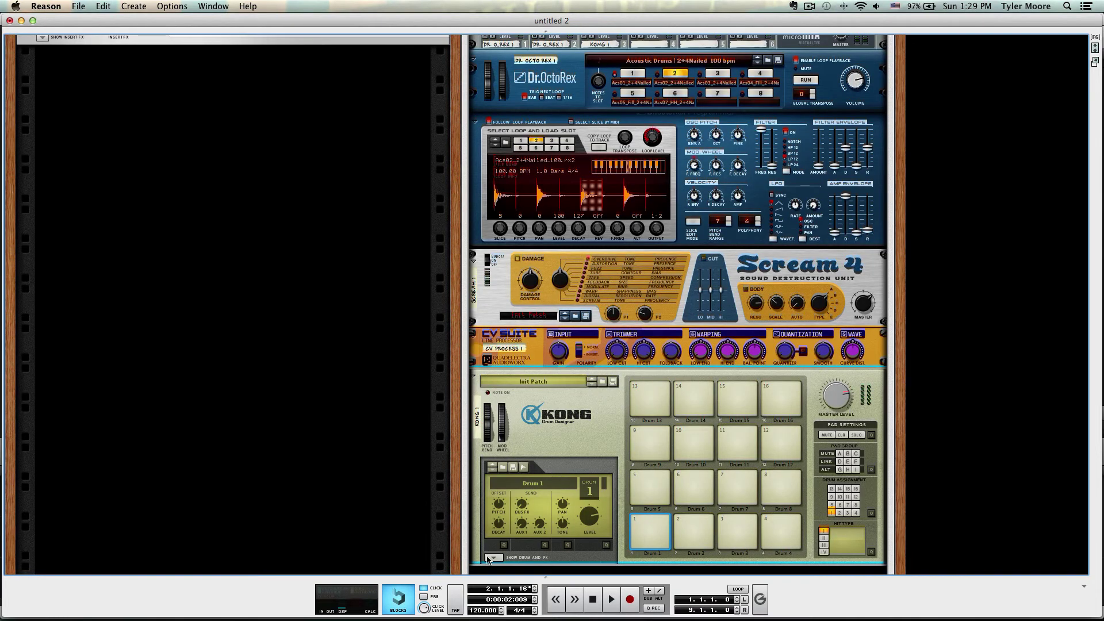
{"action": "left_click", "coordinate": [490, 558]}
{"action": "left_click", "coordinate": [497, 430]}
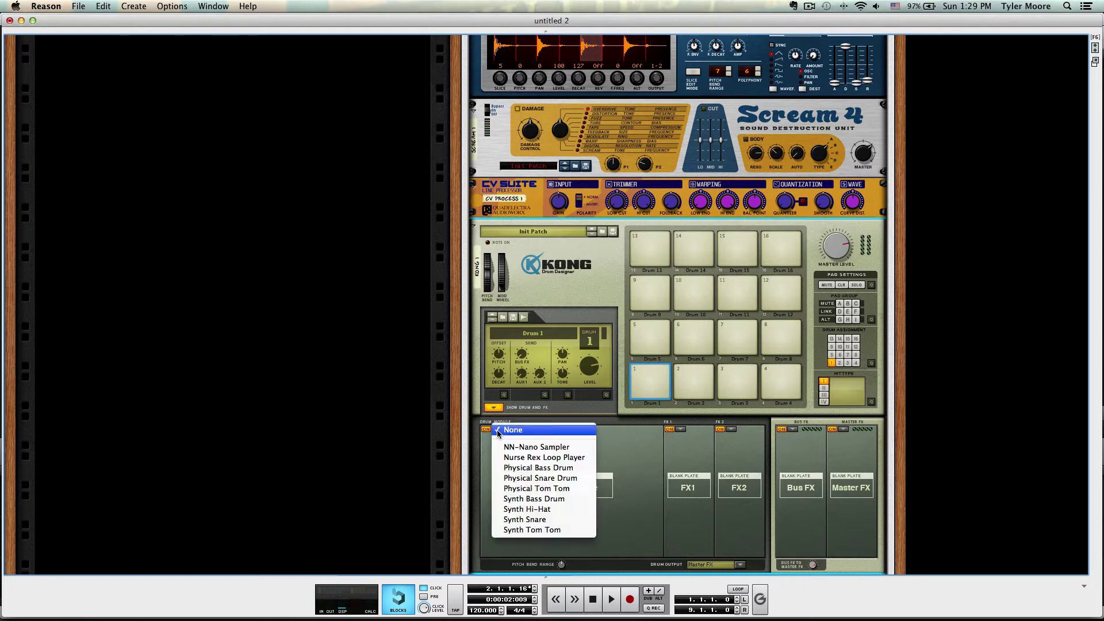
{"action": "left_click", "coordinate": [530, 468]}
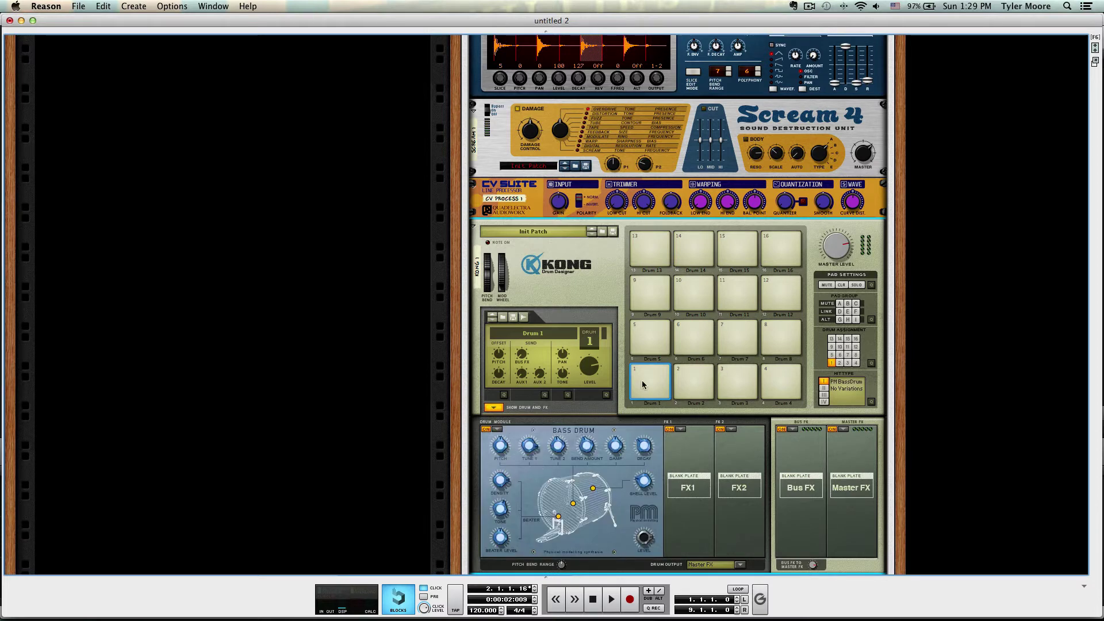
{"action": "left_click", "coordinate": [497, 430]}
{"action": "left_click", "coordinate": [498, 430]}
{"action": "left_click", "coordinate": [498, 430]}
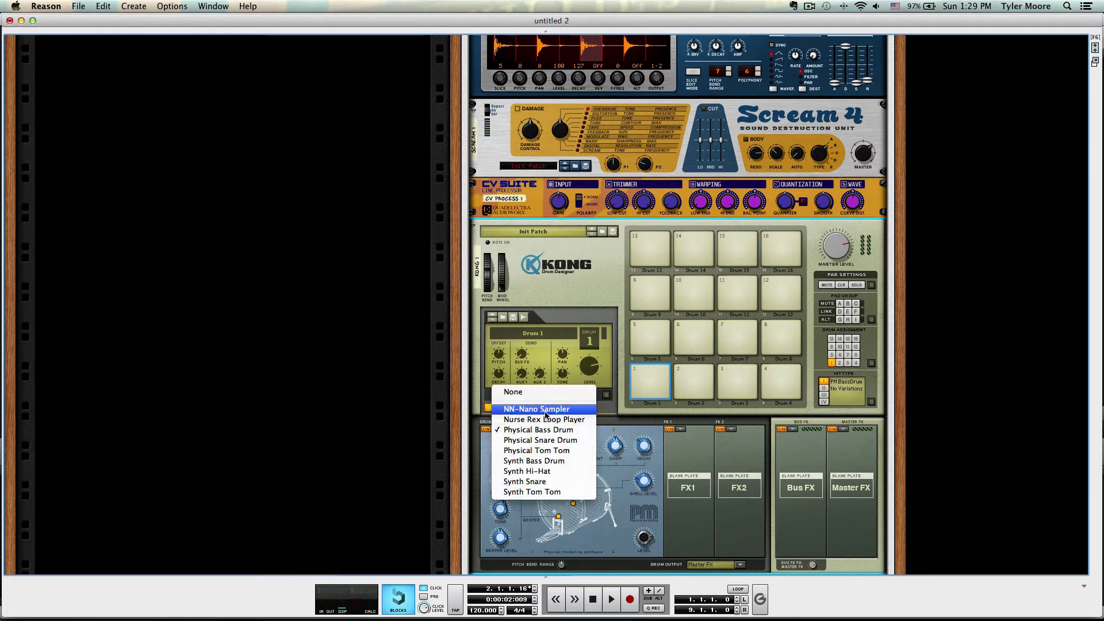
{"action": "left_click", "coordinate": [620, 416]}
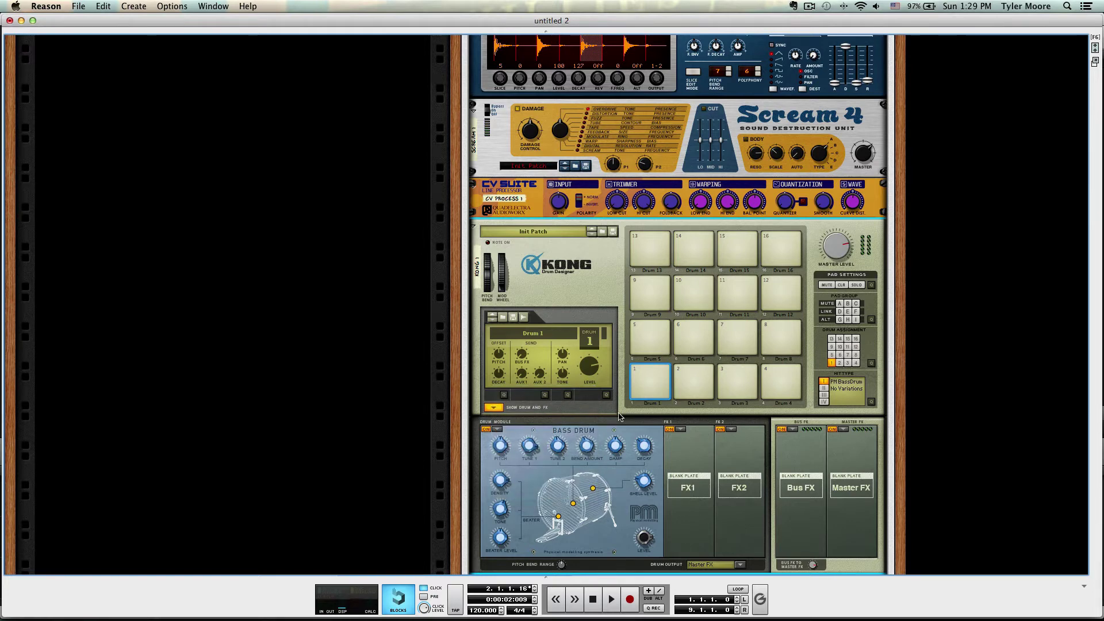
{"action": "left_click", "coordinate": [643, 371]}
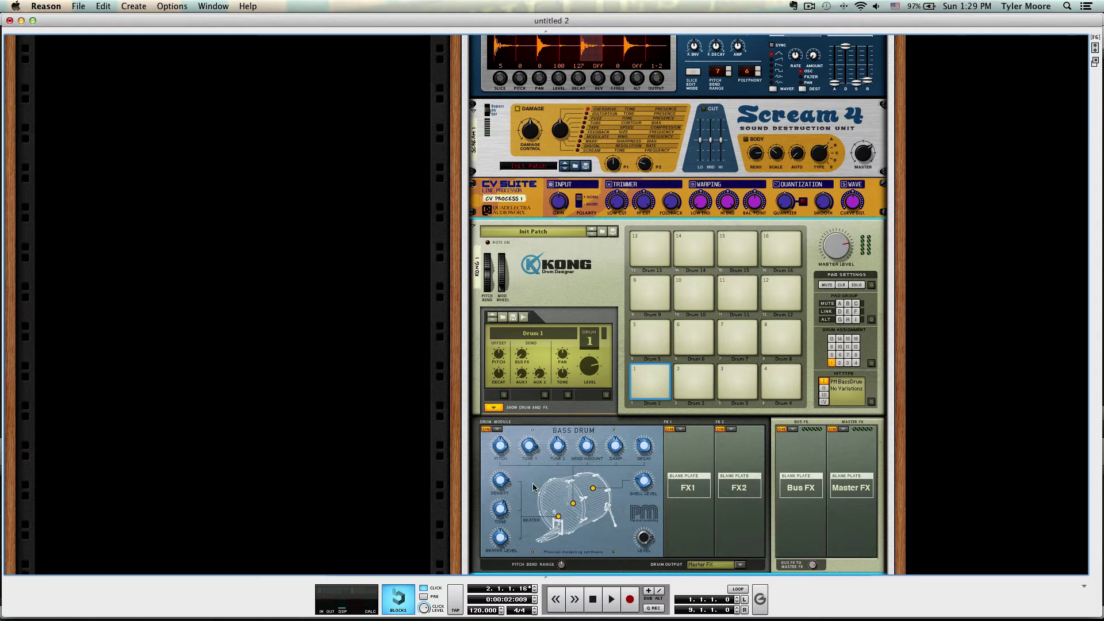
{"action": "scroll", "coordinate": [595, 465], "scroll_direction": "up", "scroll_amount": 5}
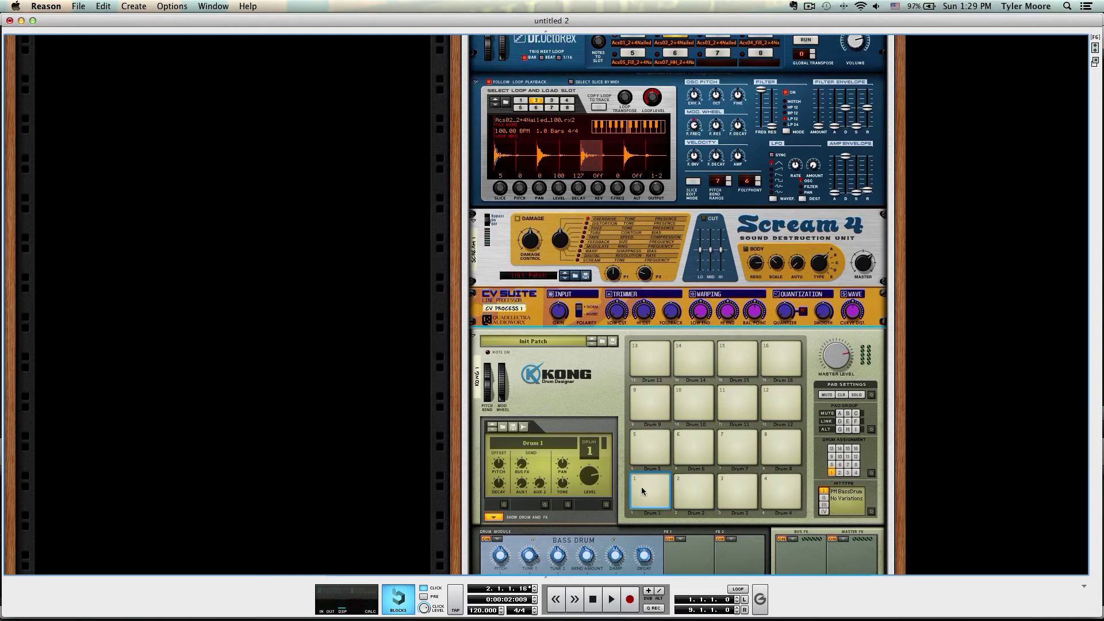
- Nudge the CV Suite Foldback knob up from 0.00 and play Kong pad 1 twice to listen
{"action": "scroll", "coordinate": [638, 487], "scroll_direction": "up", "scroll_amount": 2}
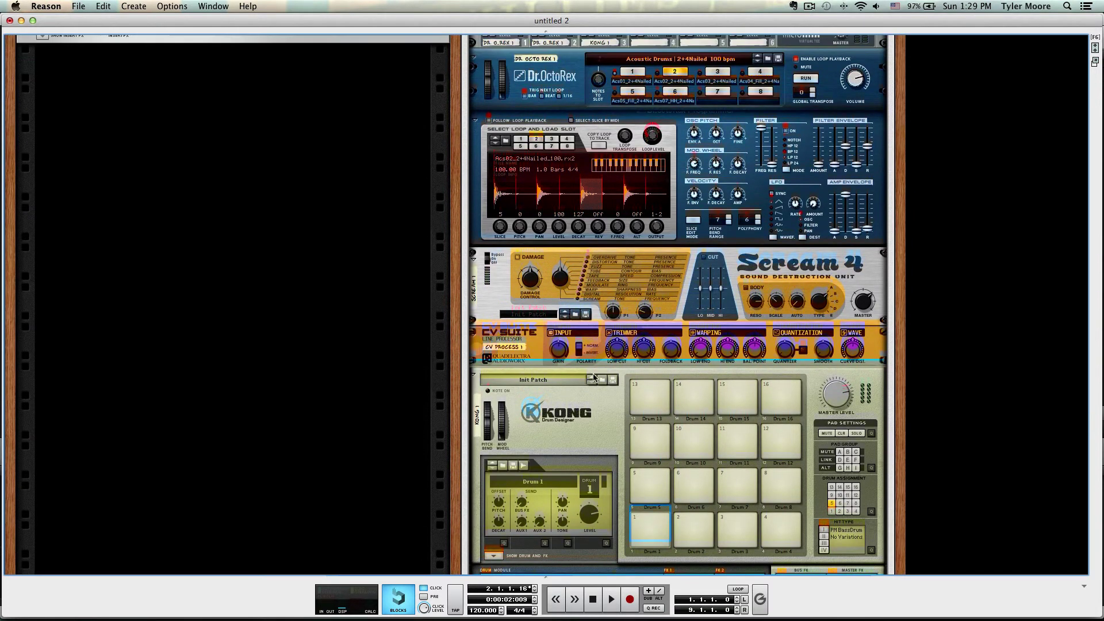
{"action": "mouse_move", "coordinate": [556, 354]}
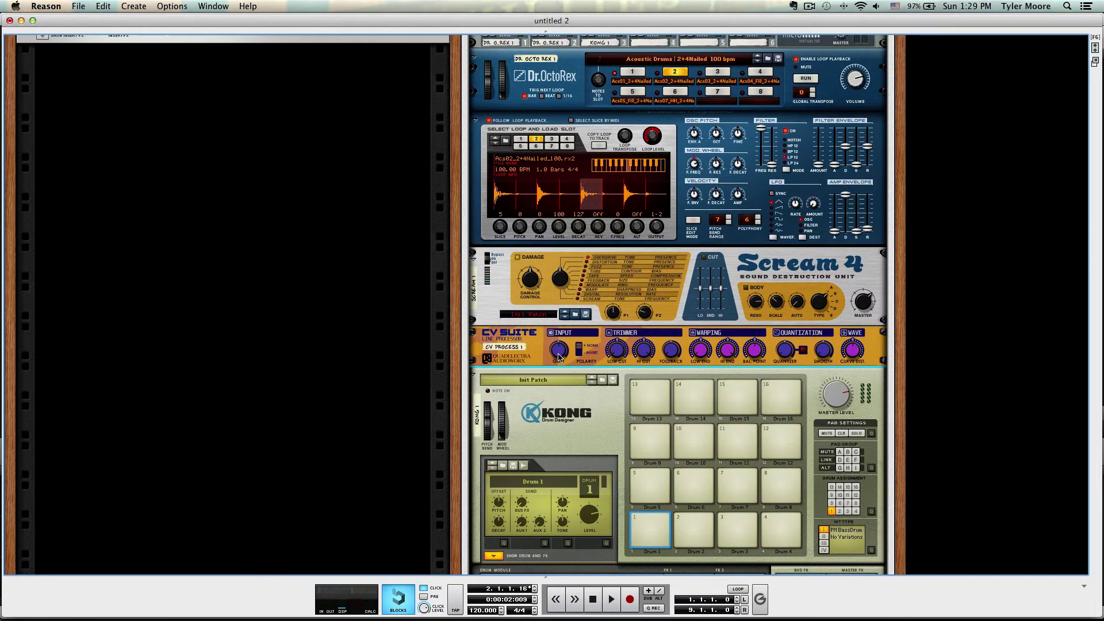
{"action": "mouse_move", "coordinate": [558, 357]}
{"action": "mouse_move", "coordinate": [673, 357]}
{"action": "left_click_drag", "start_coordinate": [673, 357], "coordinate": [675, 346]}
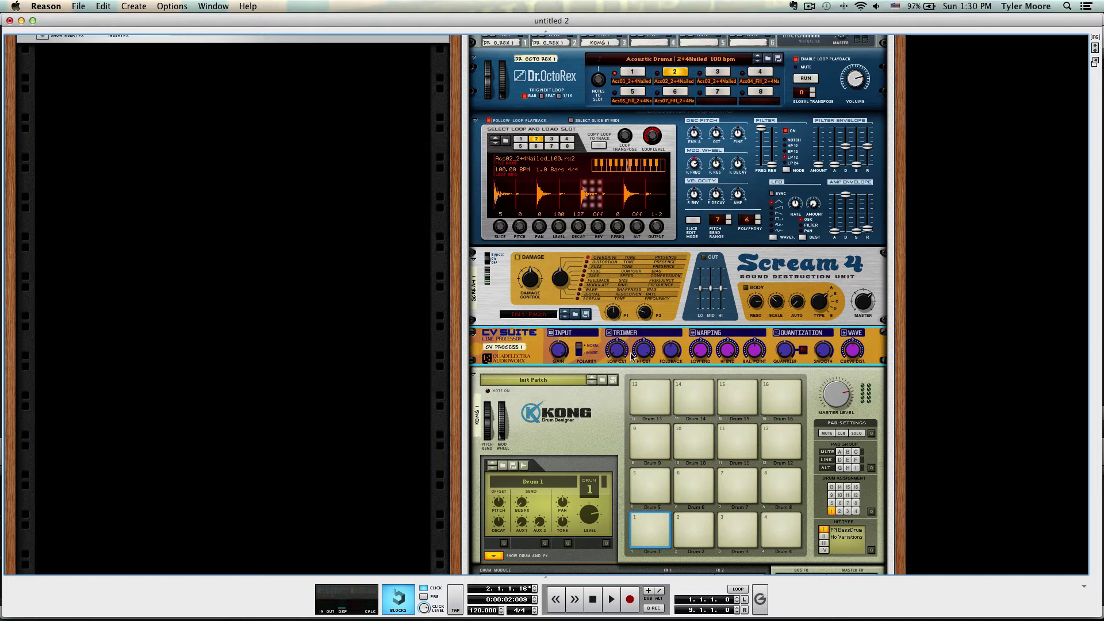
{"action": "left_click", "coordinate": [648, 519]}
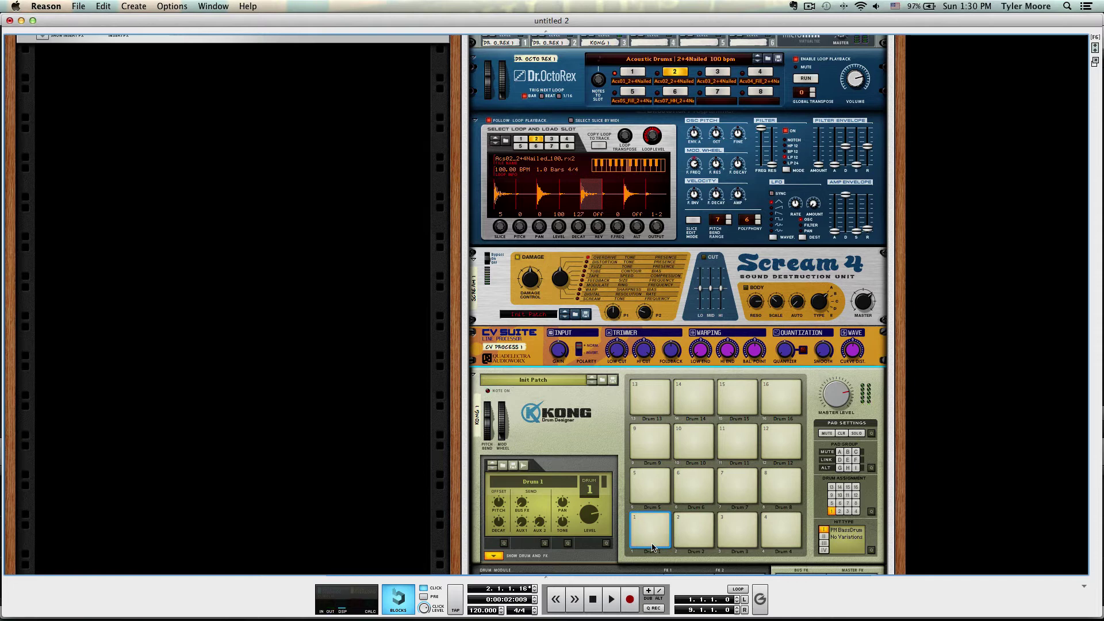
{"action": "left_click", "coordinate": [651, 545]}
- Press RUN on Dr. OctoRex so its loop plays through Combinator 1's Line Mixer
{"action": "scroll", "coordinate": [569, 434], "scroll_direction": "up", "scroll_amount": 5}
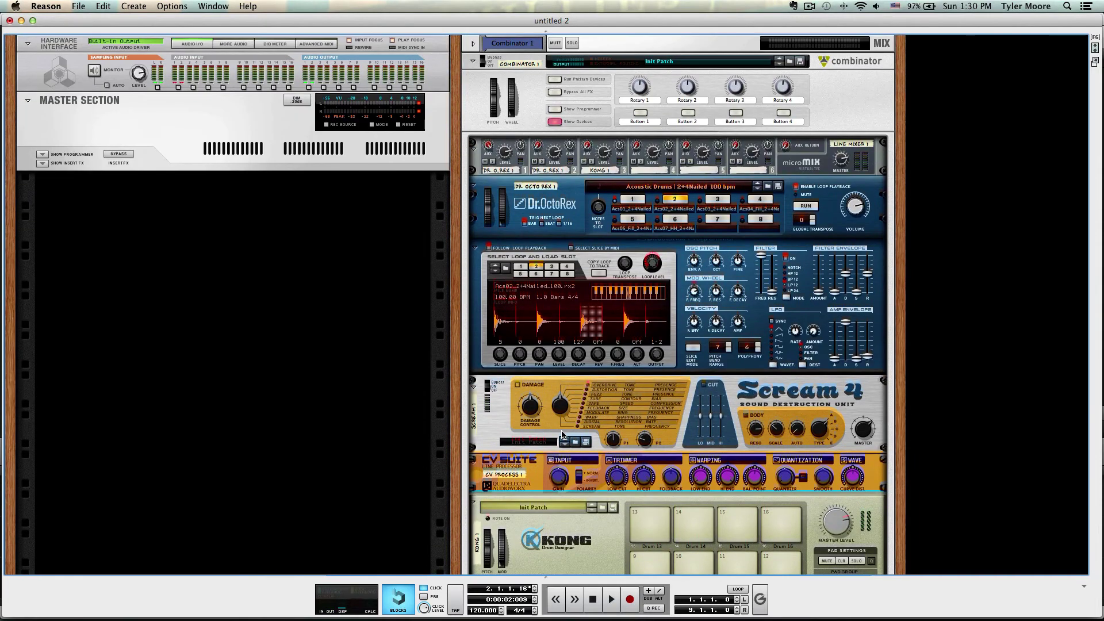
{"action": "left_click", "coordinate": [806, 208]}
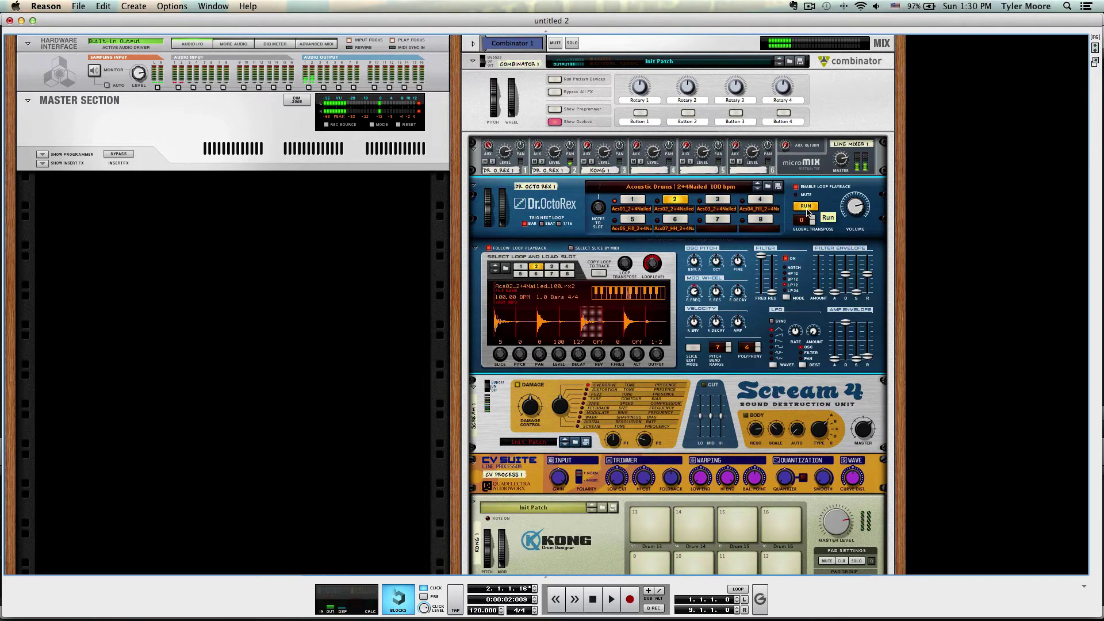
{"action": "scroll", "coordinate": [648, 352], "scroll_direction": "down", "scroll_amount": 1}
{"action": "scroll", "coordinate": [646, 350], "scroll_direction": "down", "scroll_amount": 5}
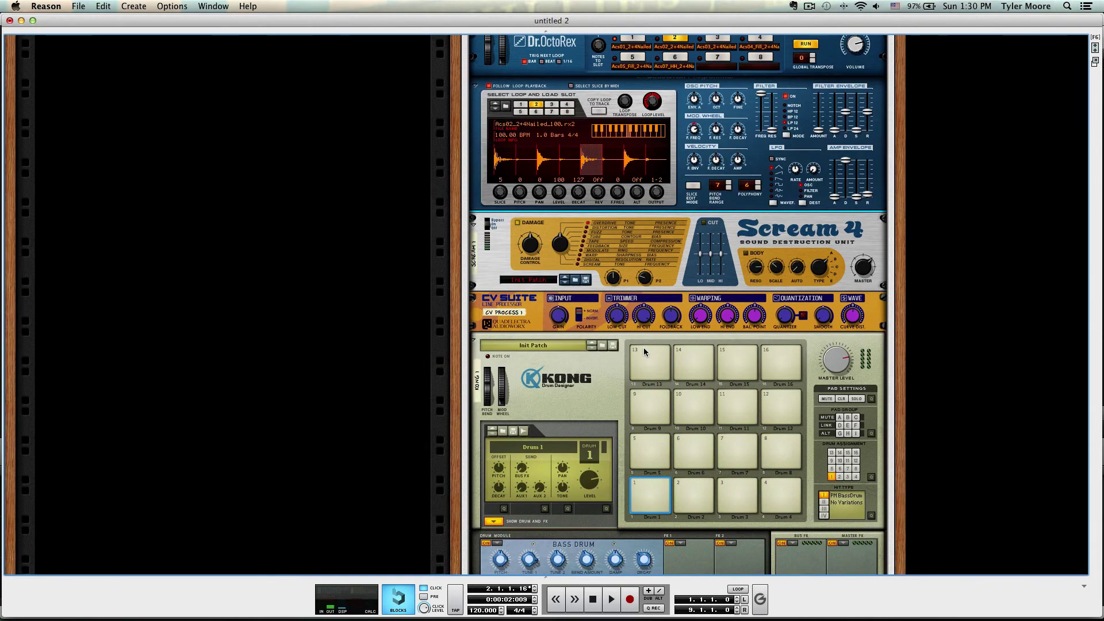
{"action": "scroll", "coordinate": [643, 347], "scroll_direction": "up", "scroll_amount": 5}
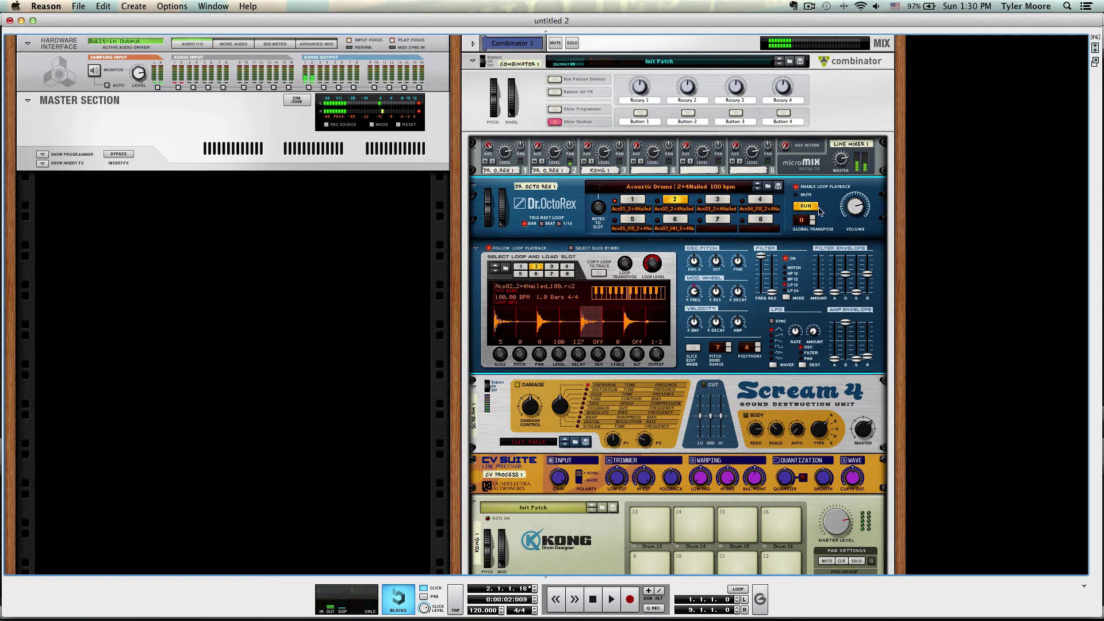
- In the Combinator programmer, select Line Mixer 1 and assign Rotary 1 to Channel 1 Level
{"action": "left_click", "coordinate": [554, 109]}
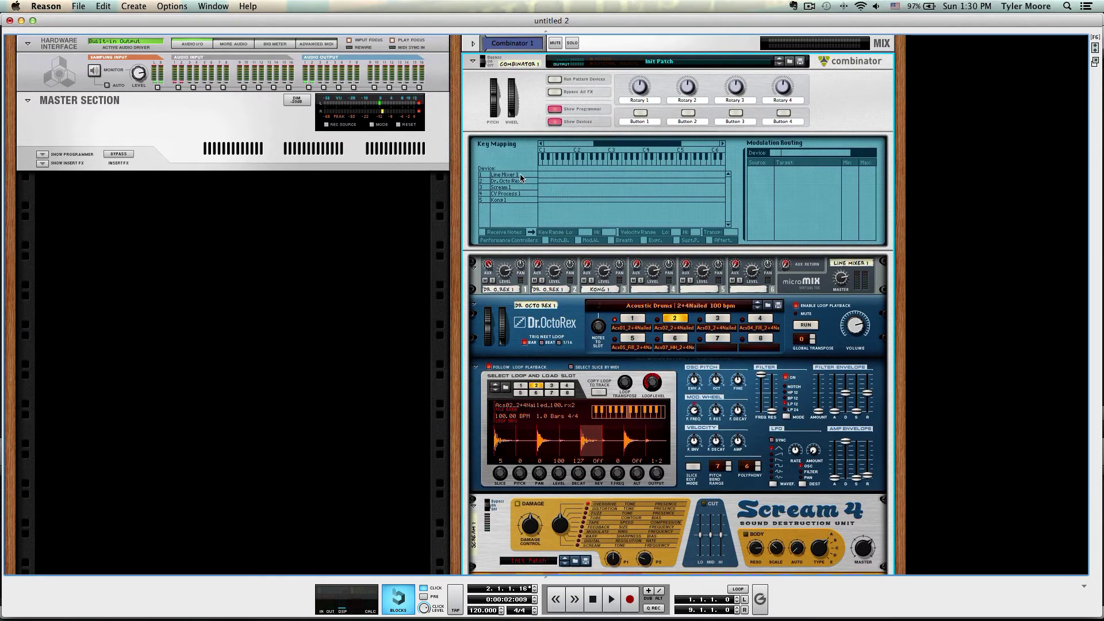
{"action": "left_click", "coordinate": [520, 175]}
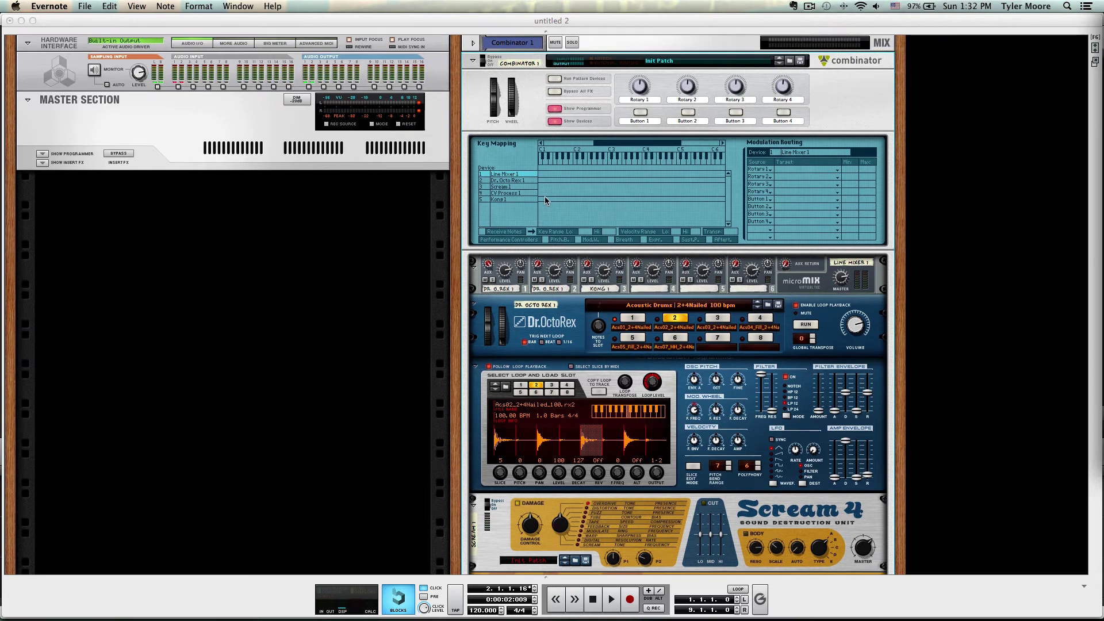
{"action": "left_click", "coordinate": [518, 179]}
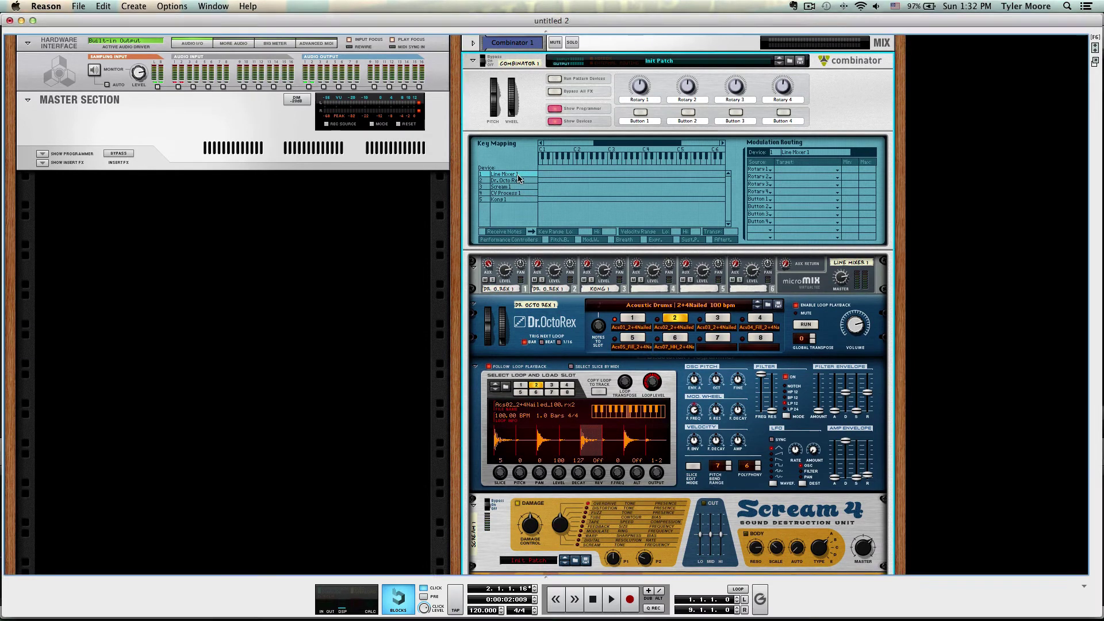
{"action": "left_click", "coordinate": [765, 171]}
{"action": "left_click", "coordinate": [767, 180]}
{"action": "left_click", "coordinate": [788, 171]}
{"action": "mouse_move", "coordinate": [791, 188]}
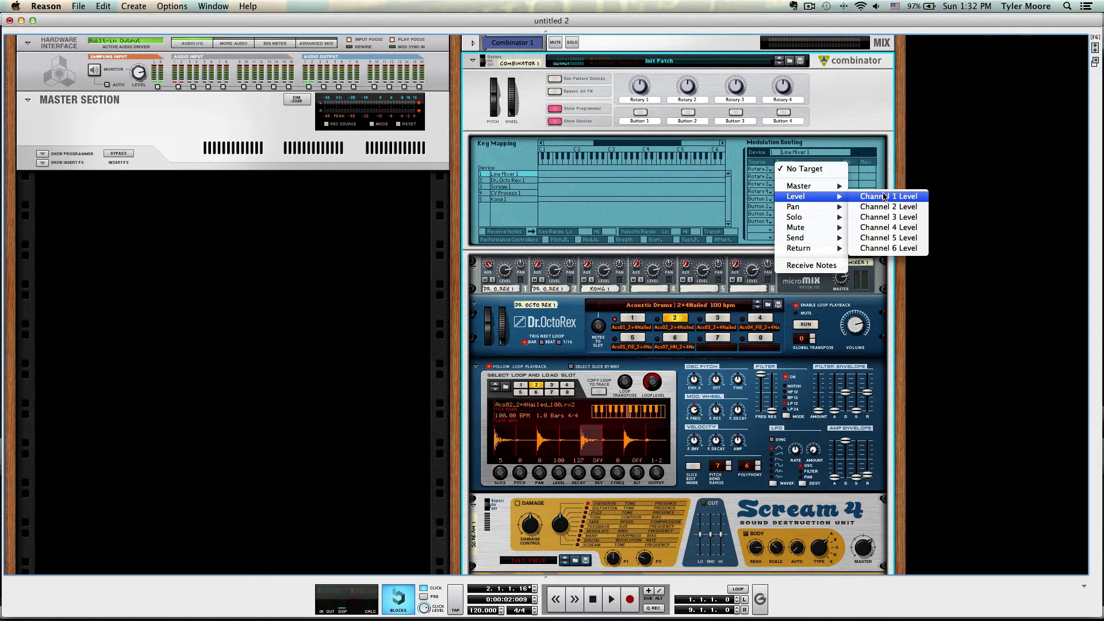
{"action": "left_click", "coordinate": [884, 196]}
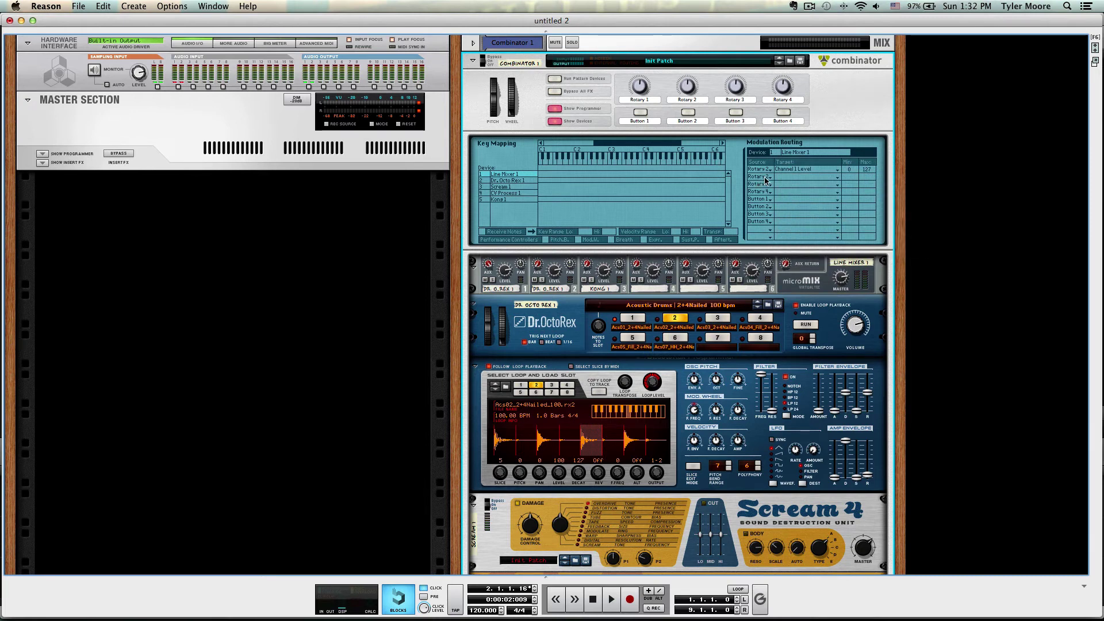
- Assign Rotary 2 to Channel 3 Level inverted (127 to 0) and Rotary 3 to Channel 2 Level
{"action": "left_click", "coordinate": [803, 177]}
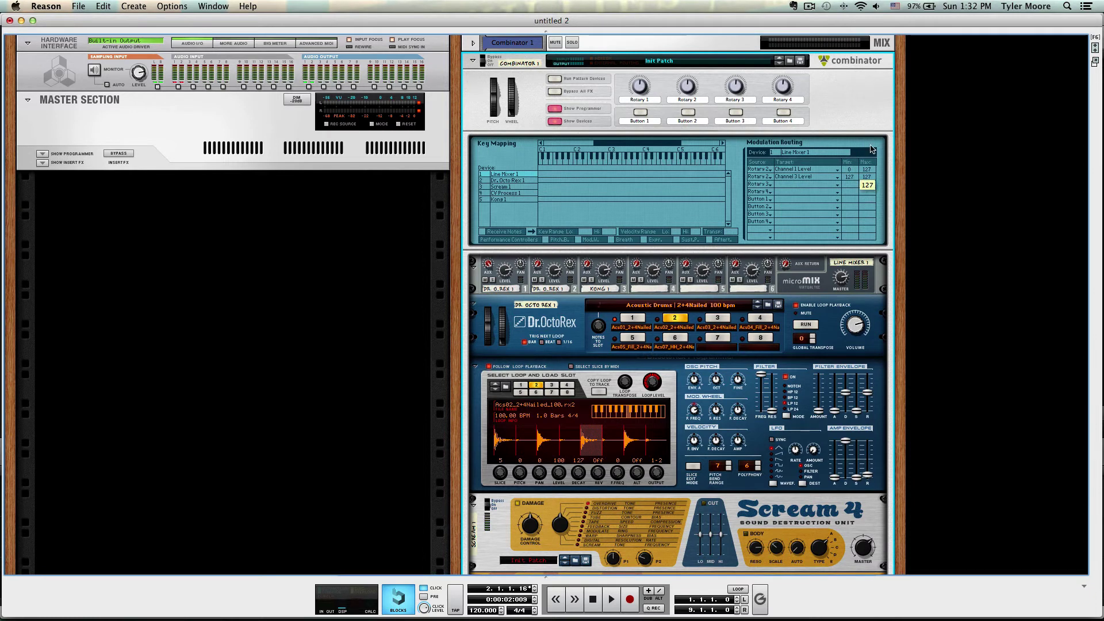
{"action": "left_click_drag", "start_coordinate": [866, 176], "coordinate": [866, 240]}
{"action": "left_click", "coordinate": [794, 183]}
{"action": "mouse_move", "coordinate": [827, 211]}
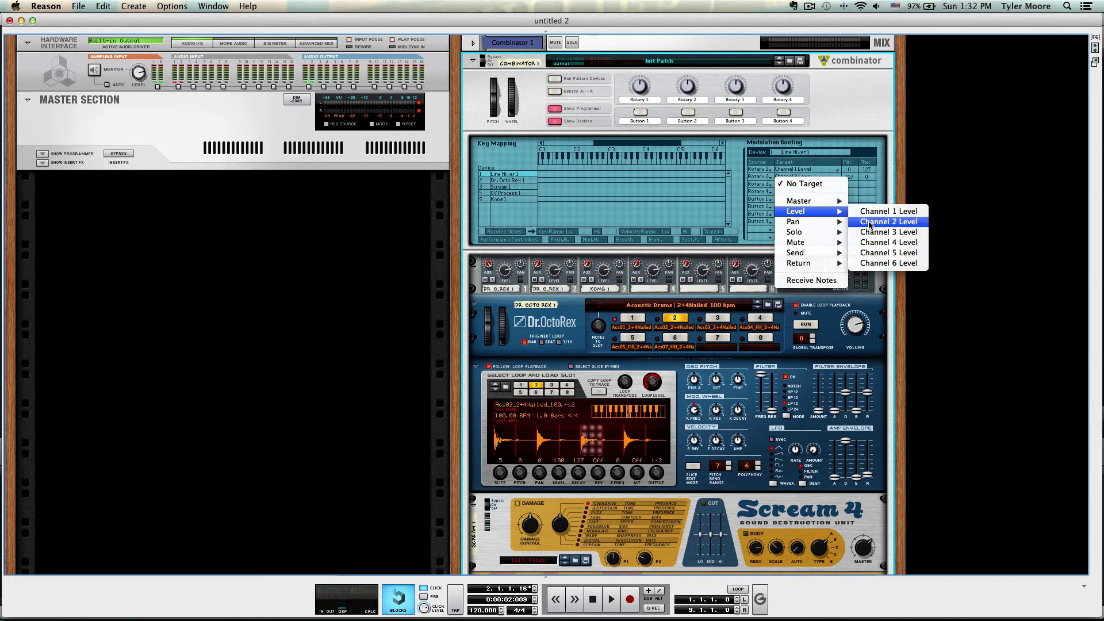
{"action": "left_click", "coordinate": [873, 221]}
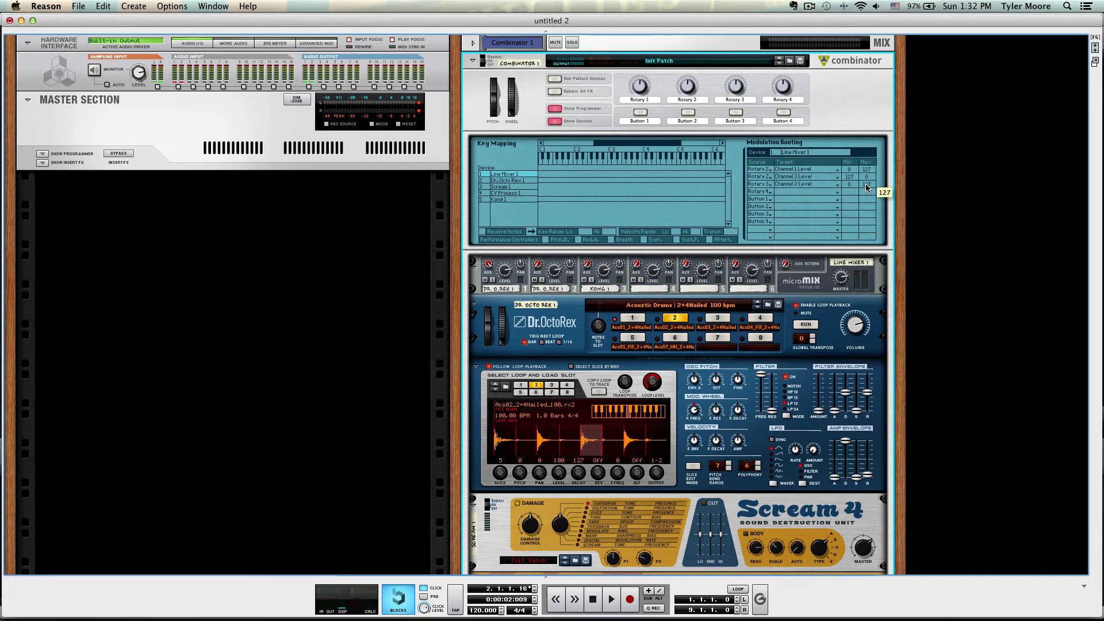
- Select Kong 1 and assign Rotary 1 to Global > Master Level
{"action": "left_click", "coordinate": [499, 199]}
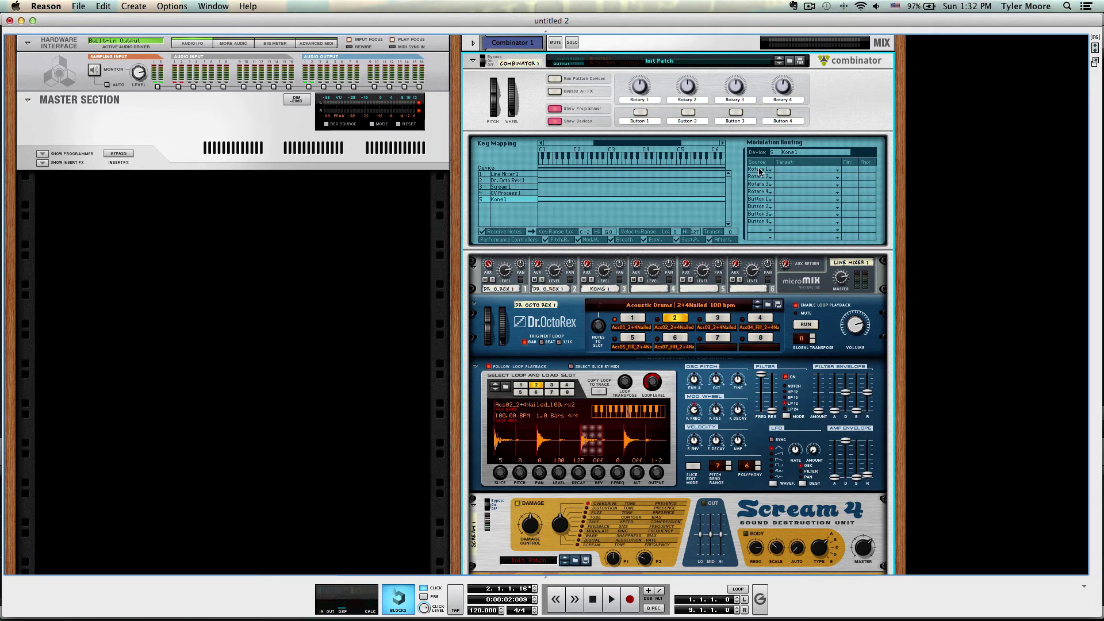
{"action": "left_click", "coordinate": [788, 169]}
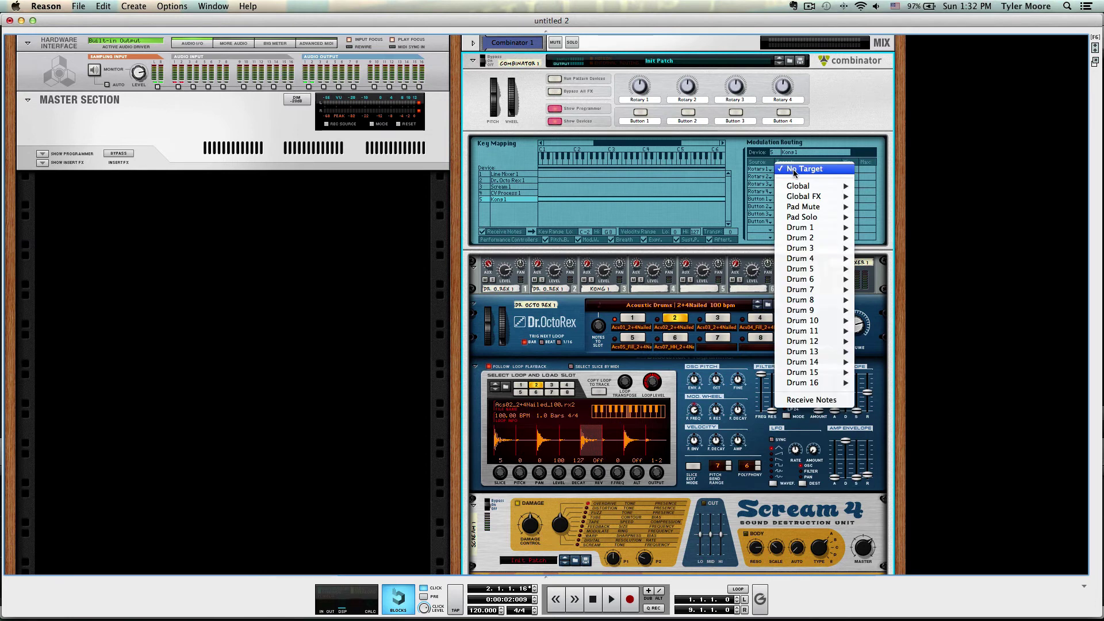
{"action": "mouse_move", "coordinate": [800, 186]}
{"action": "left_click", "coordinate": [880, 185]}
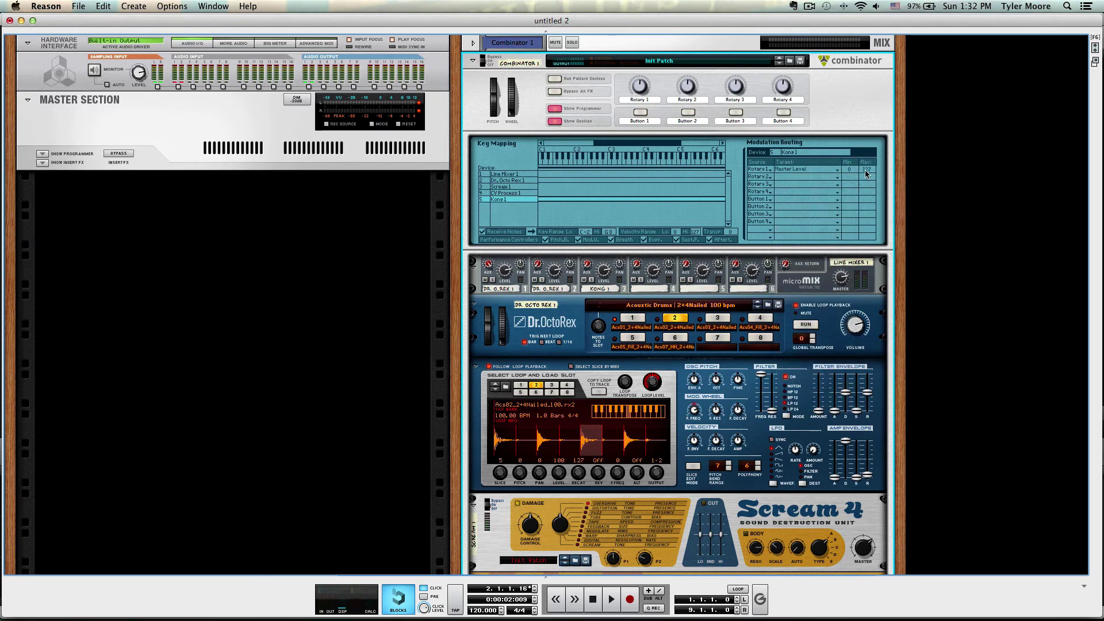
- Label Rotary 1 'Sampled Kick', Rotary 2 'Wet/Dry' and Rotary 3 'Everything Else', fixing a typo
{"action": "double_click", "coordinate": [636, 100]}
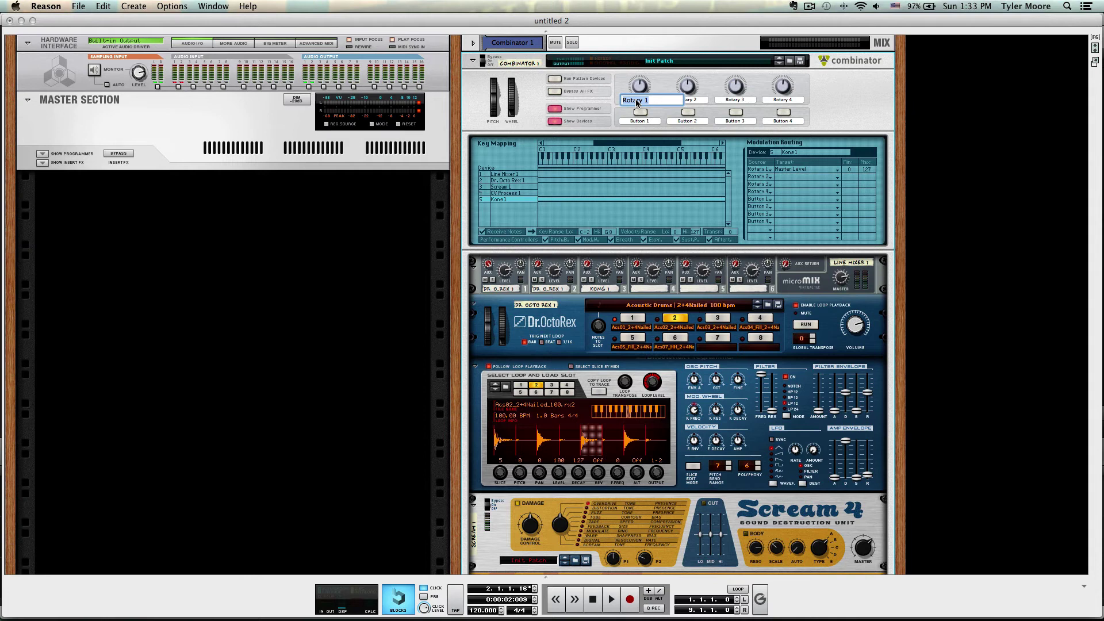
{"action": "type", "text": "Sampled Kick"}
{"action": "key", "text": "Return"}
{"action": "double_click", "coordinate": [691, 101]}
{"action": "type", "text": "Wet/Dry"}
{"action": "key", "text": "Return"}
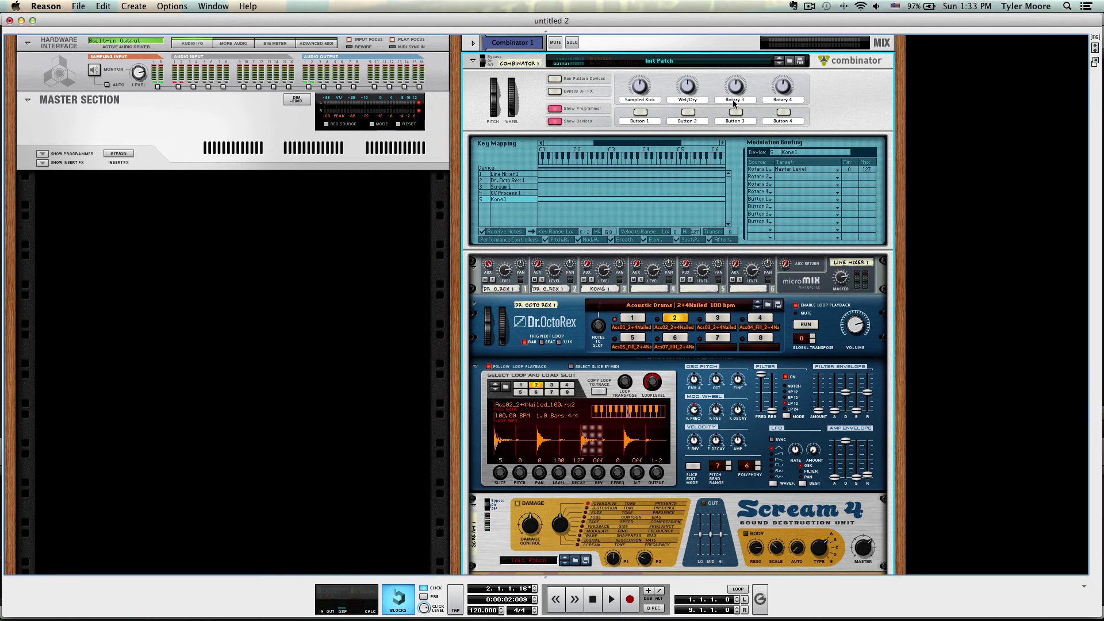
{"action": "double_click", "coordinate": [733, 100]}
{"action": "type", "text": "Everythign"}
{"action": "key", "text": "BackSpace"}
{"action": "key", "text": "BackSpace"}
{"action": "key", "text": "BackSpace"}
{"action": "type", "text": "ng Else"}
{"action": "key", "text": "Return"}
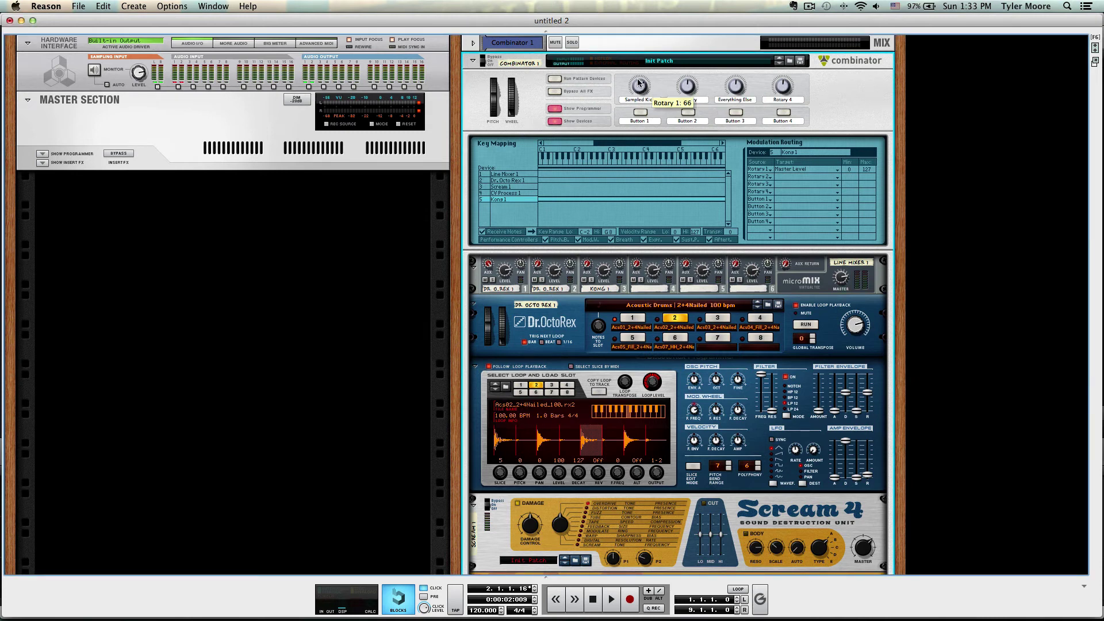
- Turn the Combinator's Wet/Dry rotary all the way down
{"action": "scroll", "coordinate": [643, 122], "scroll_direction": "down", "scroll_amount": 1}
{"action": "scroll", "coordinate": [643, 122], "scroll_direction": "down", "scroll_amount": 8}
{"action": "scroll", "coordinate": [643, 121], "scroll_direction": "up", "scroll_amount": 8}
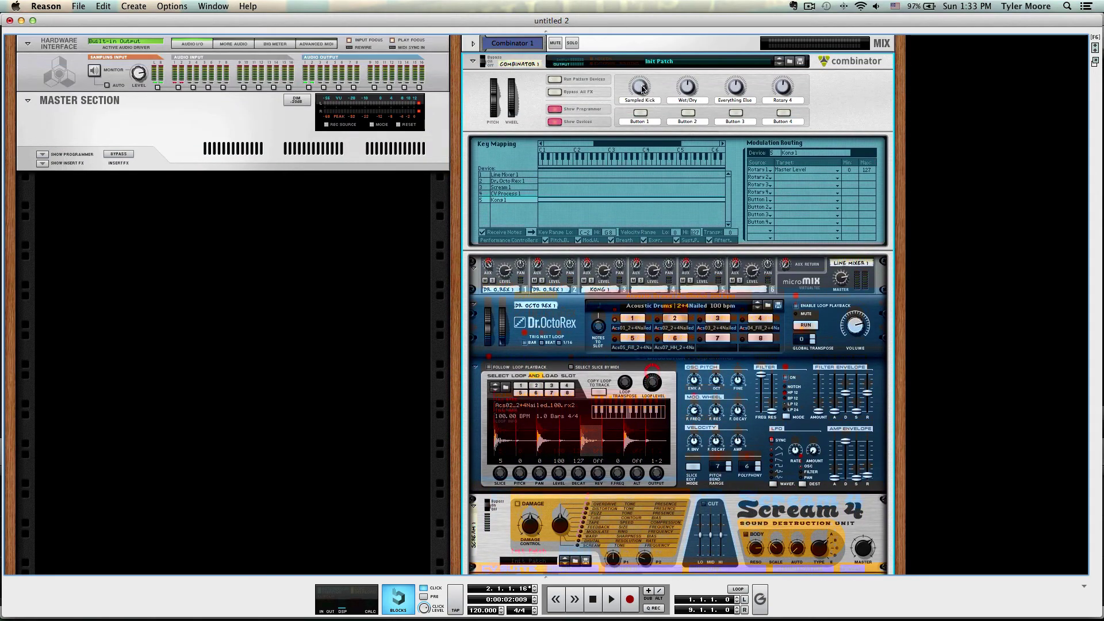
{"action": "scroll", "coordinate": [629, 177], "scroll_direction": "down", "scroll_amount": 2}
{"action": "scroll", "coordinate": [628, 177], "scroll_direction": "down", "scroll_amount": 3}
{"action": "scroll", "coordinate": [629, 177], "scroll_direction": "up", "scroll_amount": 5}
{"action": "mouse_move", "coordinate": [651, 90]}
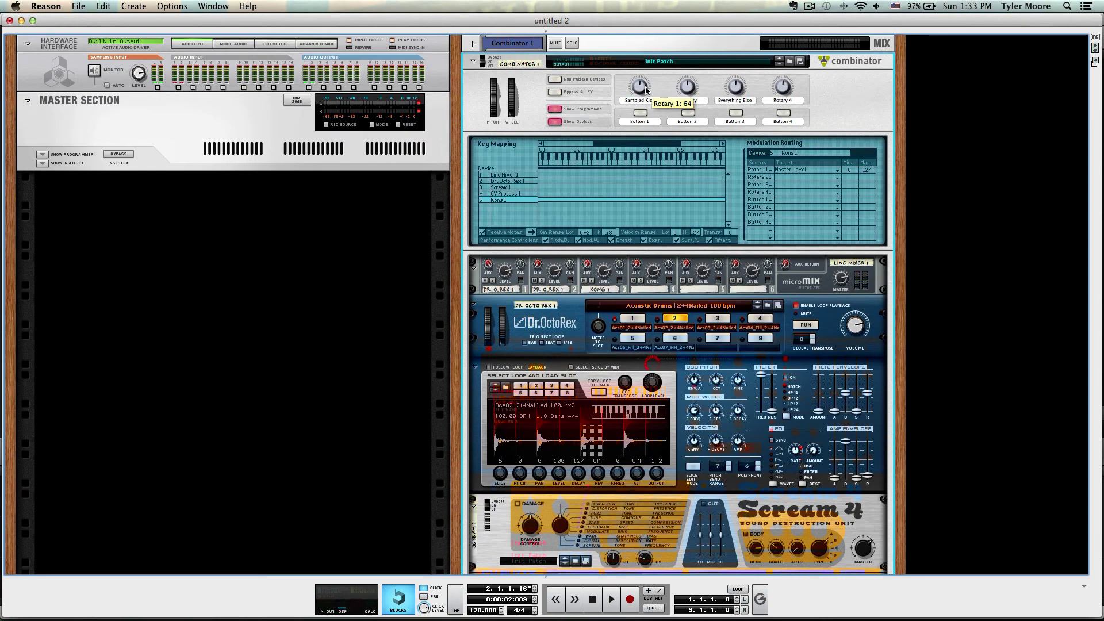
{"action": "mouse_move", "coordinate": [692, 91]}
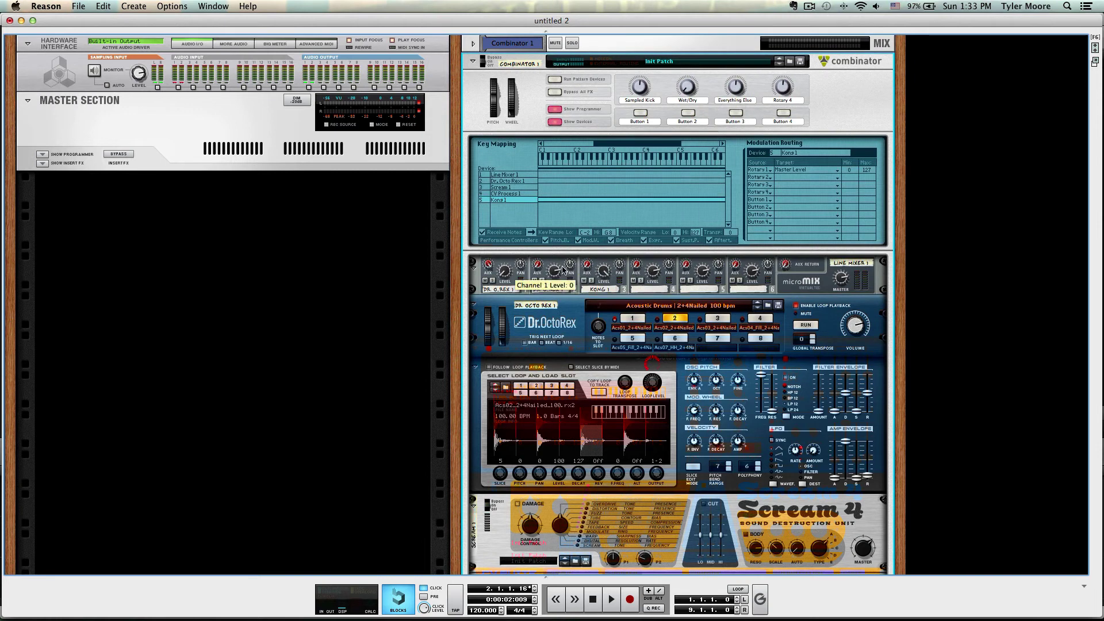
{"action": "left_click_drag", "start_coordinate": [685, 89], "coordinate": [737, 88]}
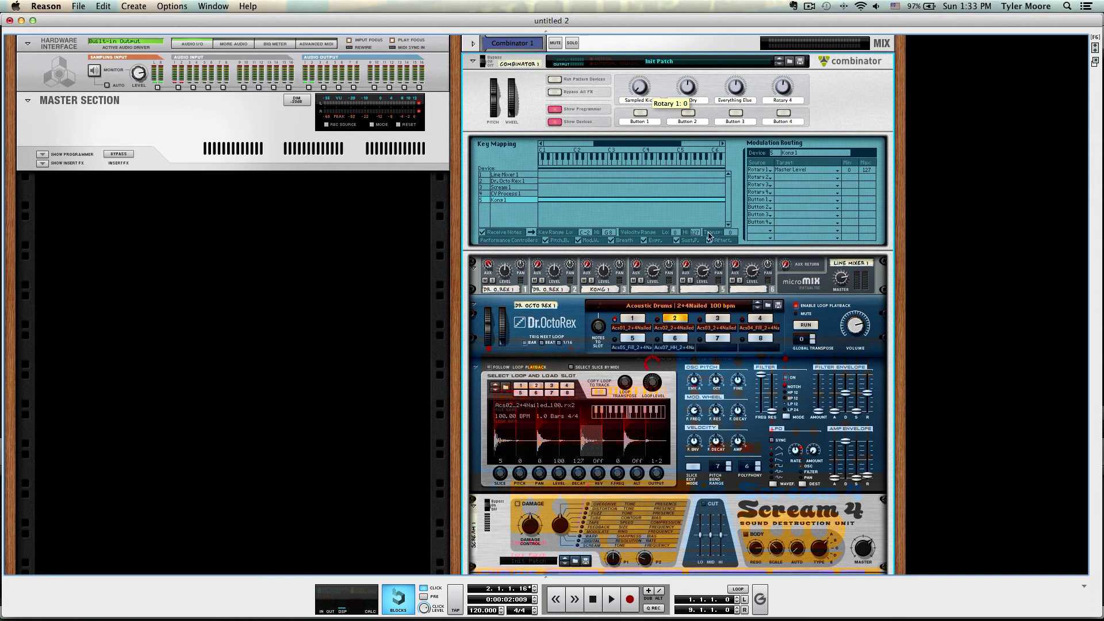
- Start the Dr.OctoRex loop, then sweep Wet/Dry up and back down to a middle value
{"action": "left_click", "coordinate": [806, 326]}
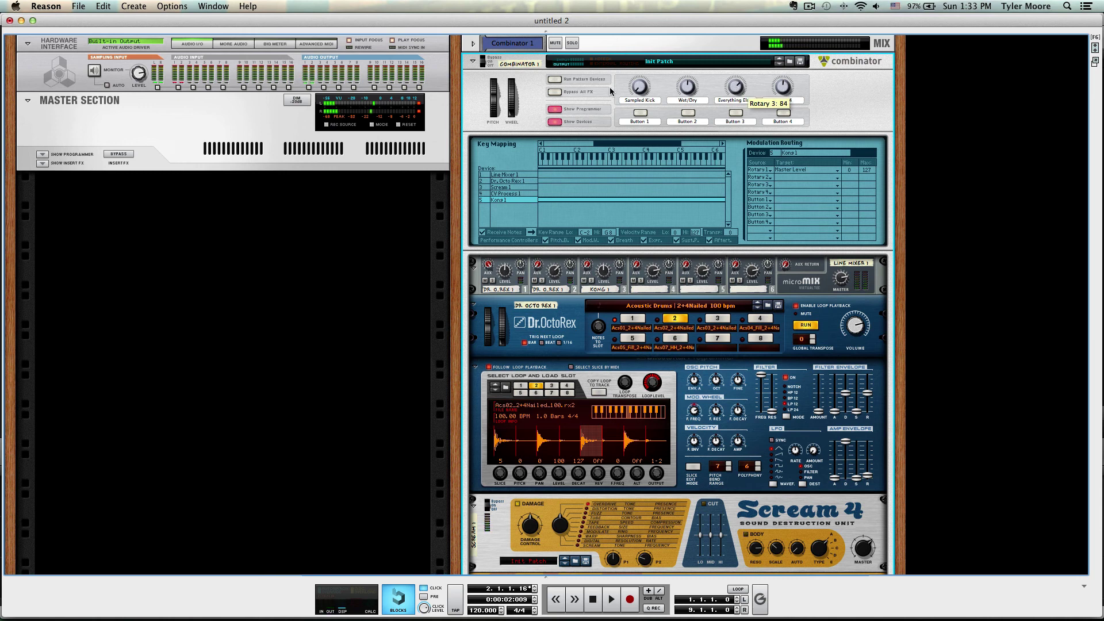
{"action": "left_click_drag", "start_coordinate": [688, 91], "coordinate": [689, 67]}
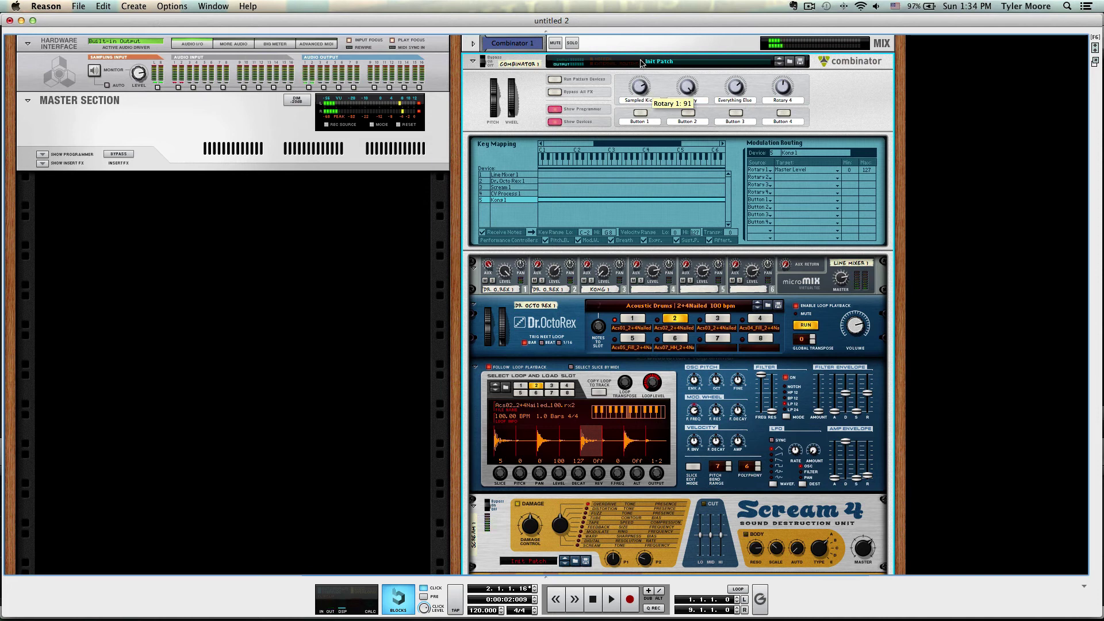
{"action": "mouse_move", "coordinate": [697, 94]}
{"action": "left_mouse_down"}
{"action": "mouse_move", "coordinate": [688, 90]}
{"action": "mouse_move", "coordinate": [685, 118]}
{"action": "mouse_move", "coordinate": [685, 86]}
{"action": "left_mouse_up"}
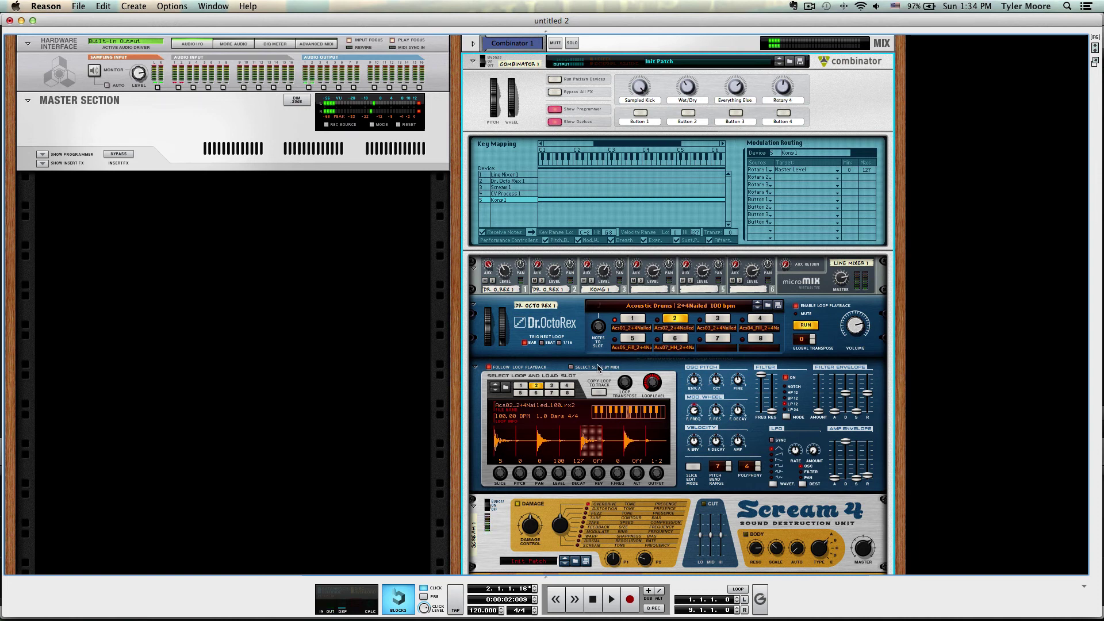
- Hide the Combinator's programmer, toggle its devices off and back on, and set Dr.OctoRex to loop slot 3
{"action": "left_click", "coordinate": [555, 110]}
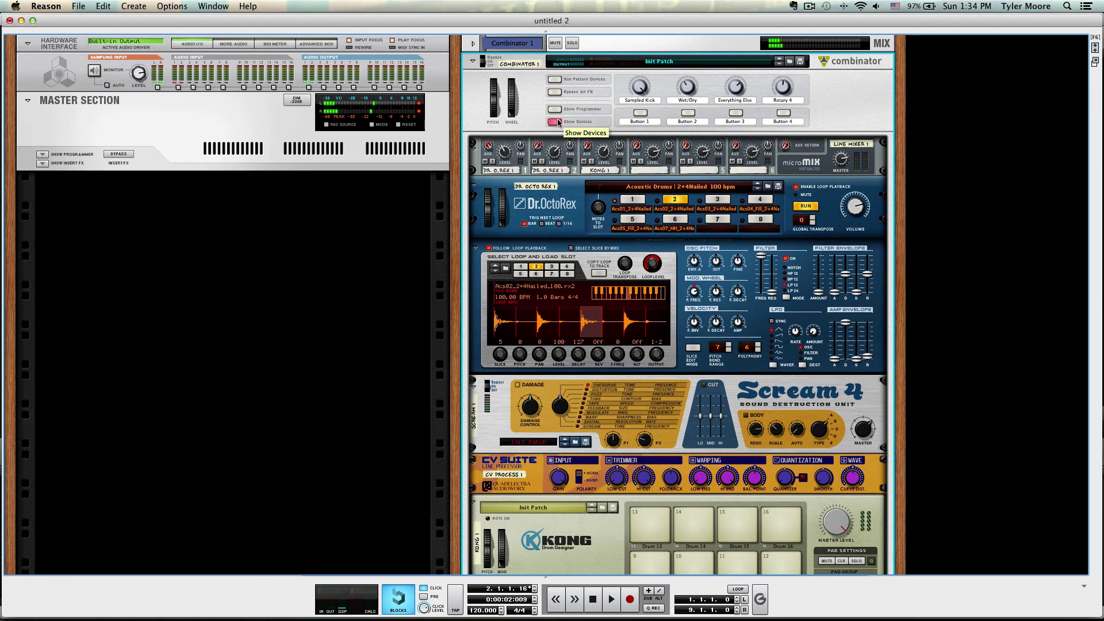
{"action": "left_click", "coordinate": [556, 122]}
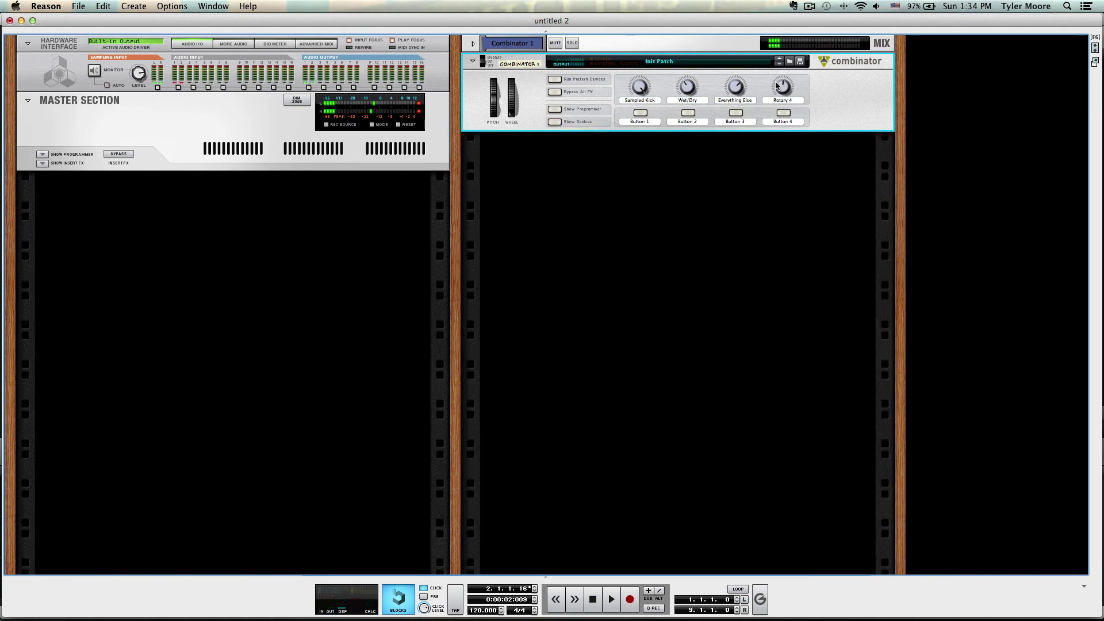
{"action": "left_click", "coordinate": [570, 123]}
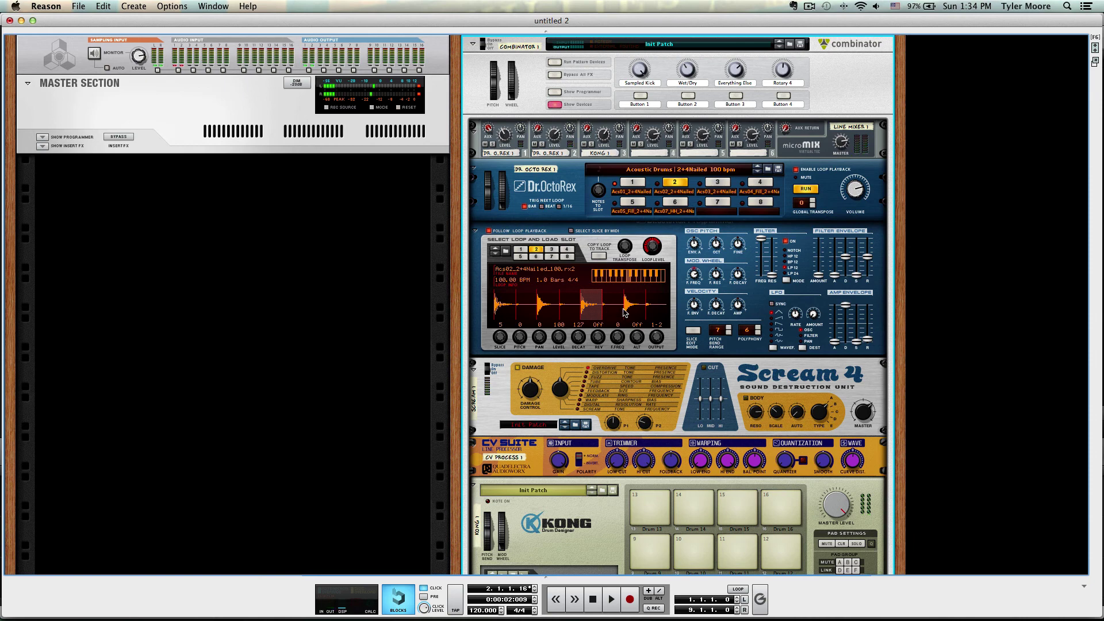
{"action": "left_click", "coordinate": [720, 185]}
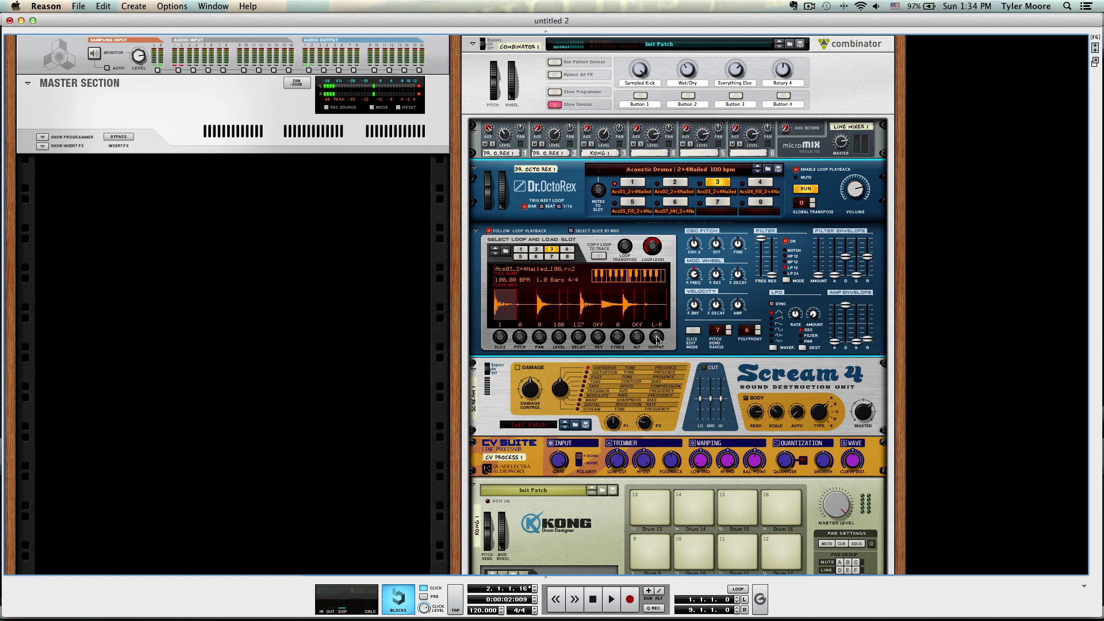
- Return Dr.OctoRex to loop slot 2, then select Kong's Drum 1, browse module types and audition it
{"action": "left_click", "coordinate": [675, 182]}
{"action": "scroll", "coordinate": [580, 323], "scroll_direction": "down", "scroll_amount": 2}
{"action": "scroll", "coordinate": [580, 324], "scroll_direction": "down", "scroll_amount": 10}
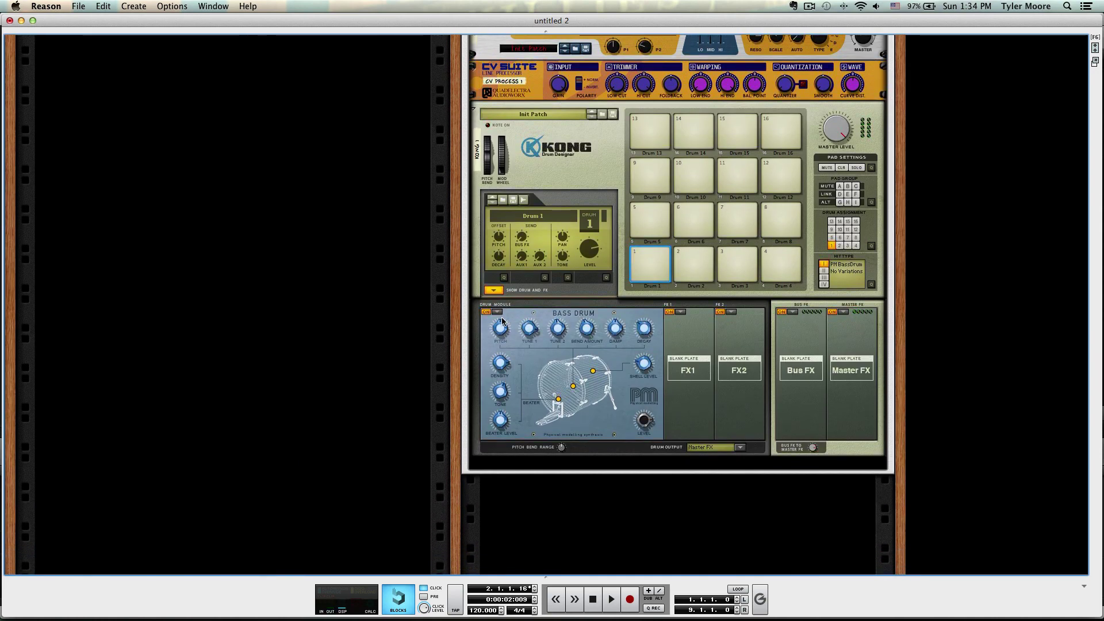
{"action": "left_click", "coordinate": [501, 336]}
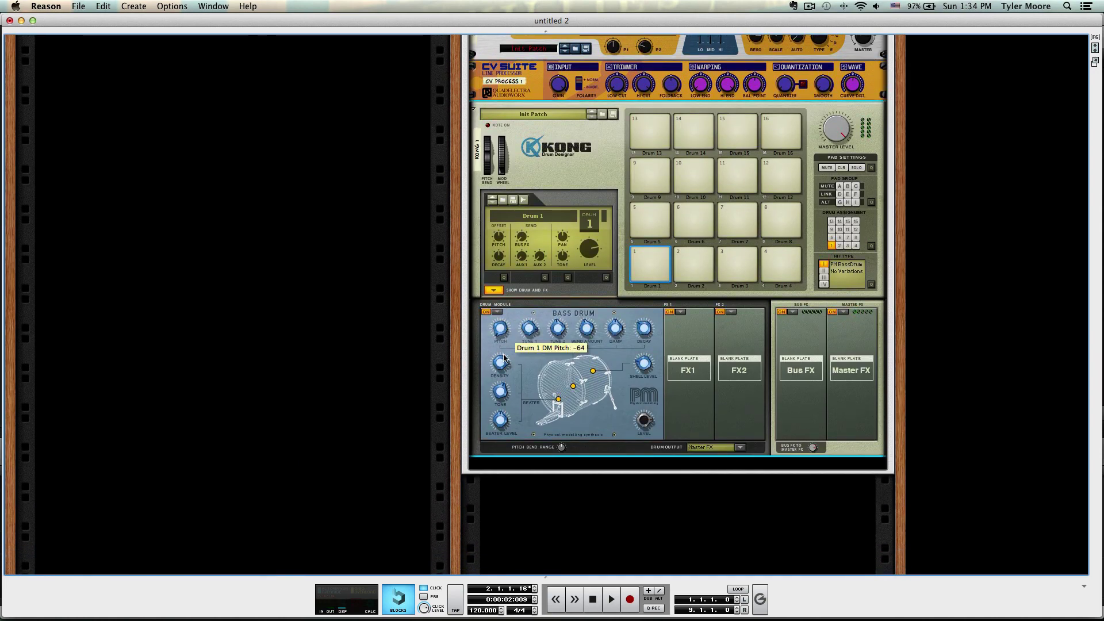
{"action": "left_click", "coordinate": [496, 312]}
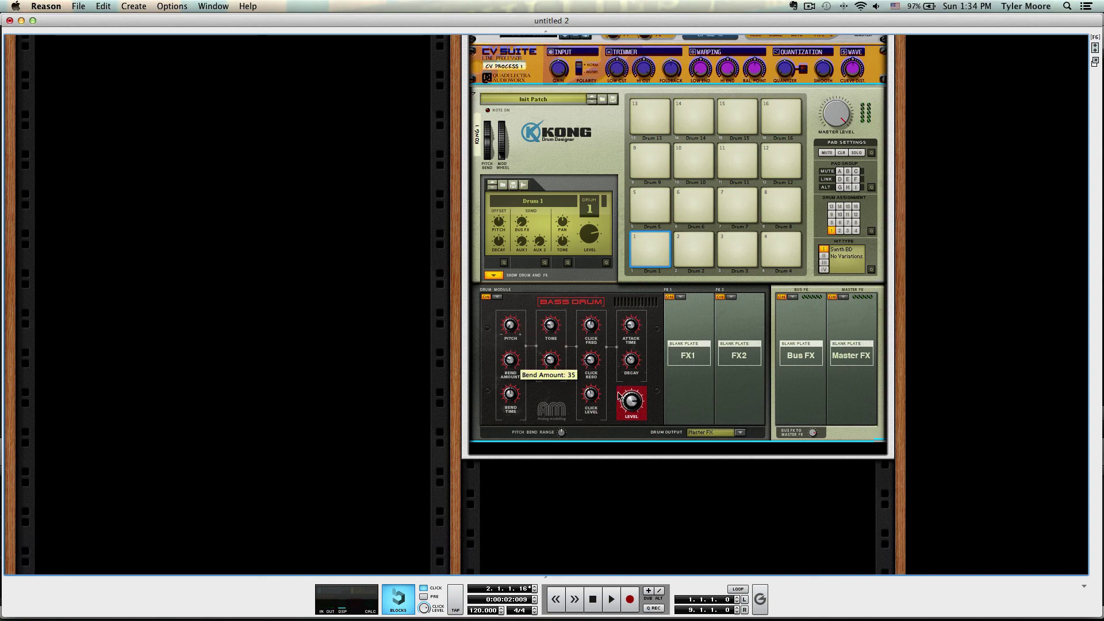
{"action": "scroll", "coordinate": [615, 371], "scroll_direction": "up", "scroll_amount": 10}
{"action": "scroll", "coordinate": [612, 371], "scroll_direction": "down", "scroll_amount": 10}
{"action": "left_click", "coordinate": [641, 278]}
{"action": "left_click", "coordinate": [641, 279]}
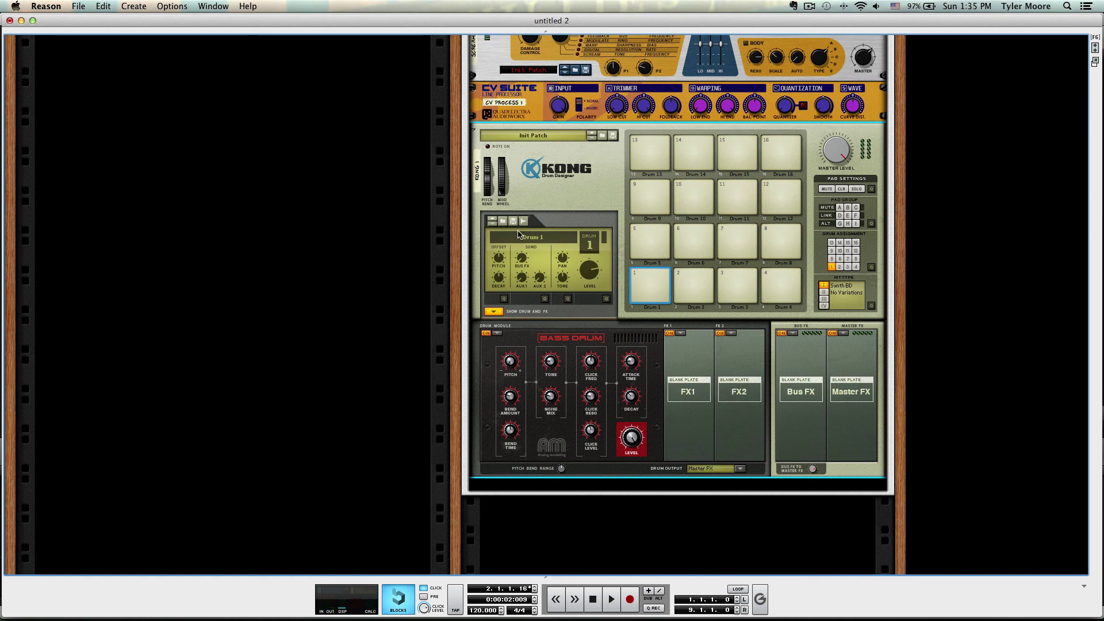
- Try NN-Nano Sampler, Nurse Rex Loop Player and None on Drum 1, settling on NN-Nano Sampler
{"action": "left_click", "coordinate": [498, 334]}
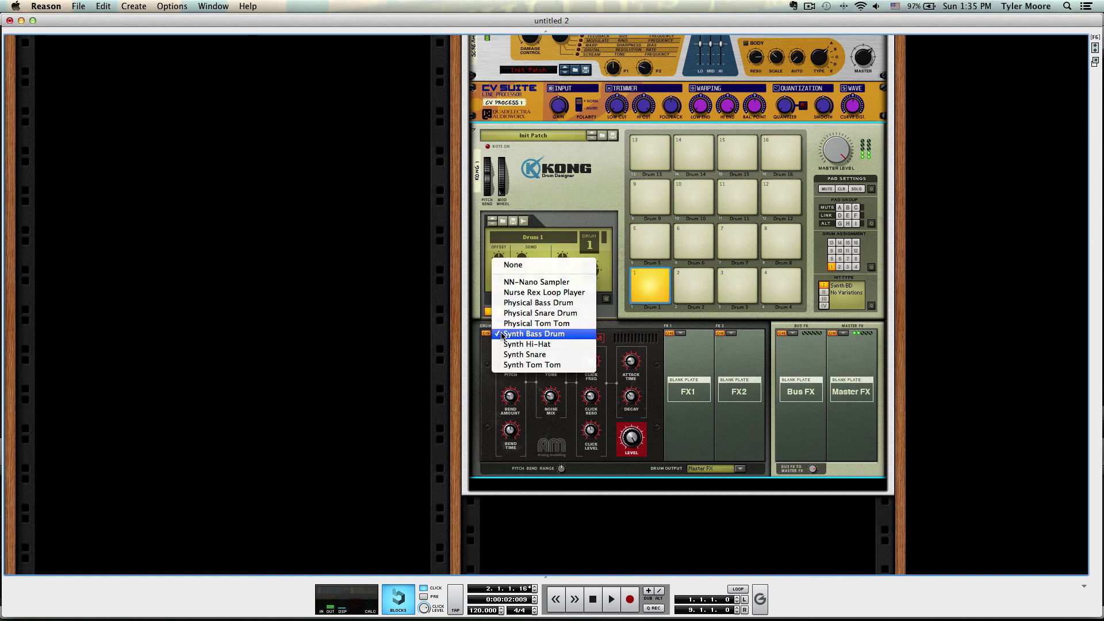
{"action": "left_click", "coordinate": [524, 282]}
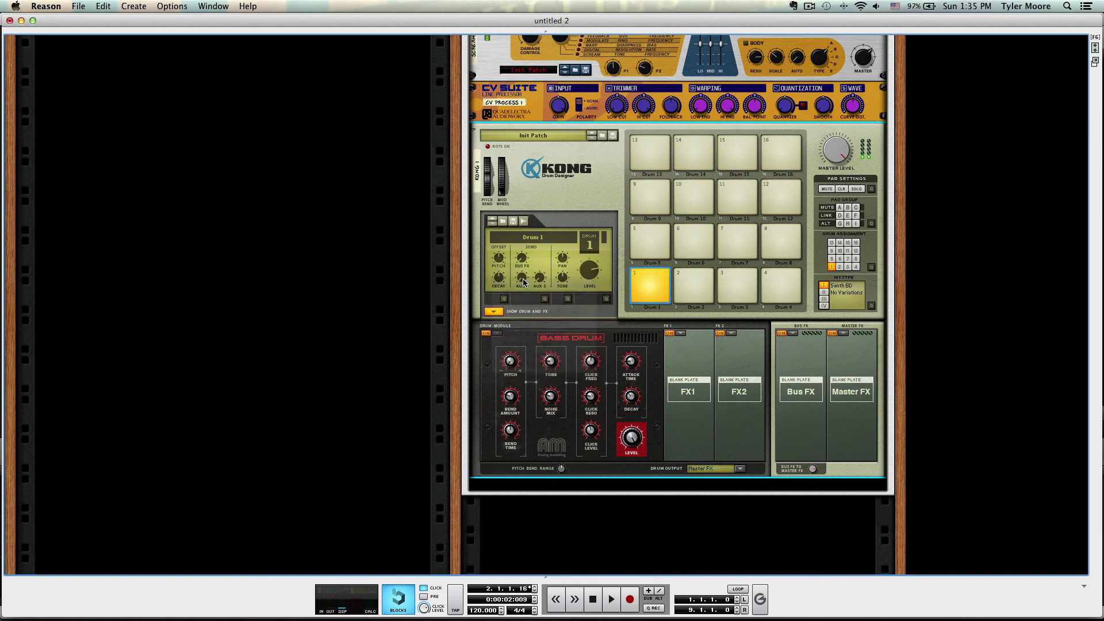
{"action": "left_click", "coordinate": [497, 333]}
{"action": "left_click", "coordinate": [517, 347]}
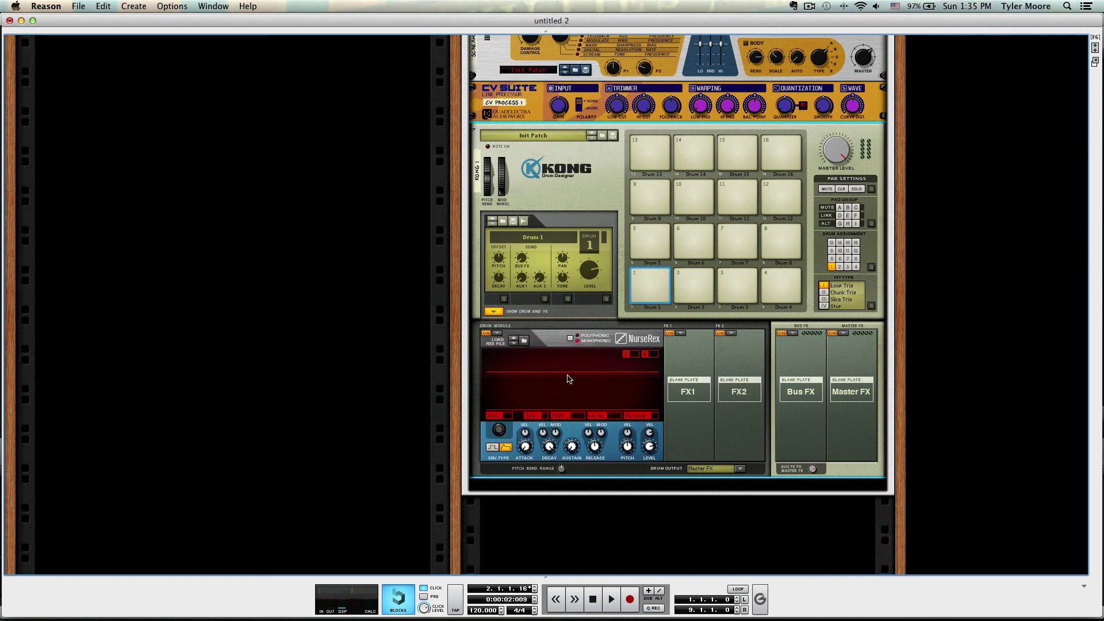
{"action": "left_click", "coordinate": [498, 333]}
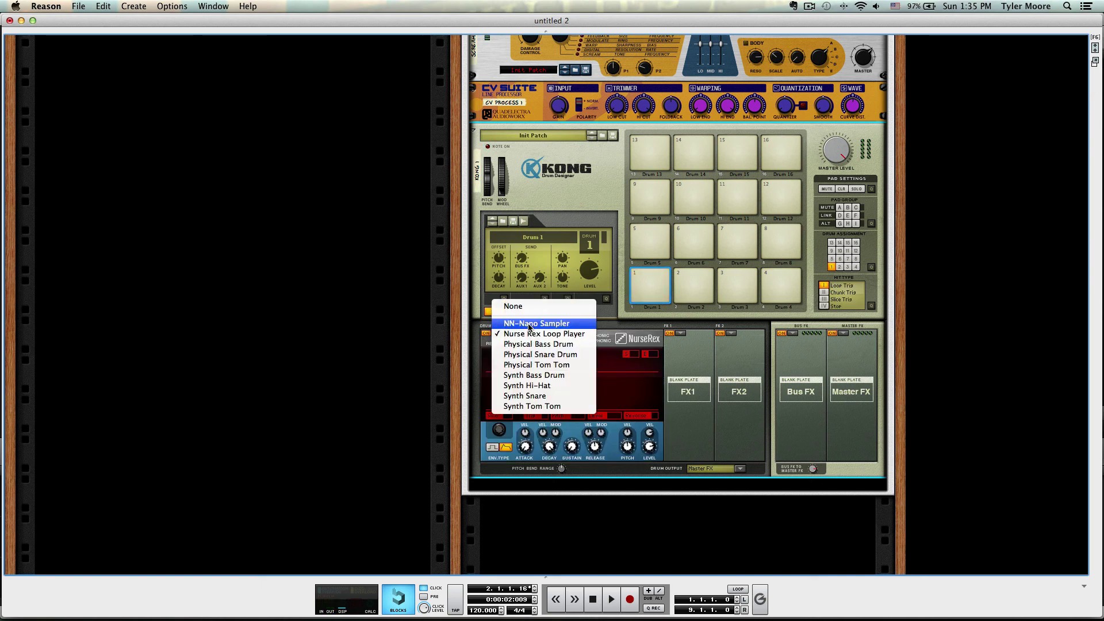
{"action": "left_click", "coordinate": [526, 302]}
{"action": "left_click", "coordinate": [498, 334]}
{"action": "left_click", "coordinate": [517, 343]}
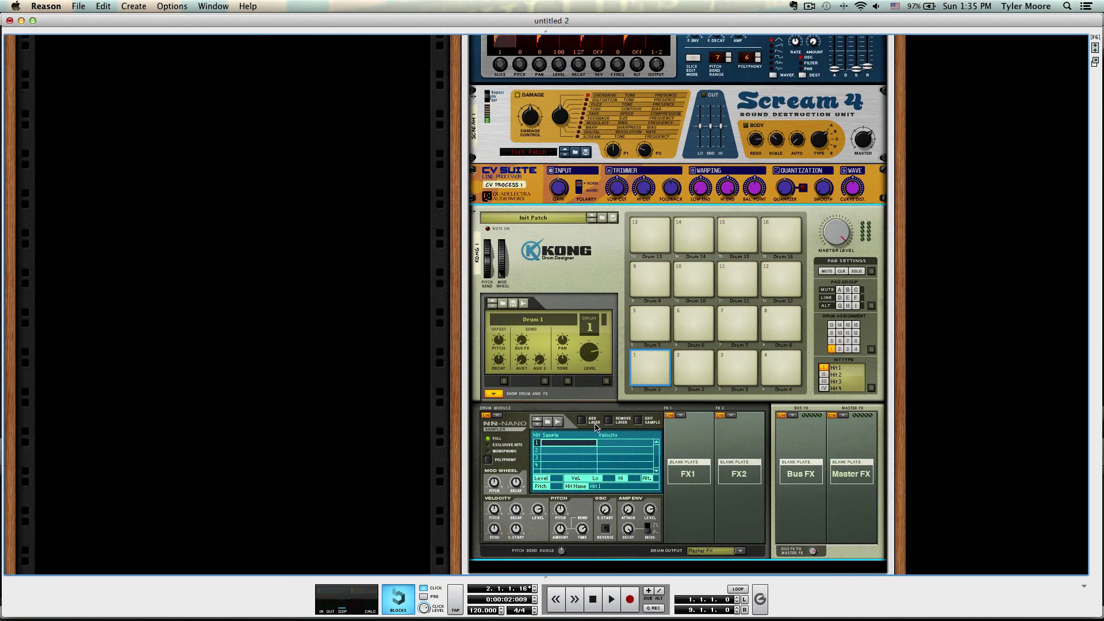
{"action": "scroll", "coordinate": [561, 447], "scroll_direction": "up", "scroll_amount": 10}
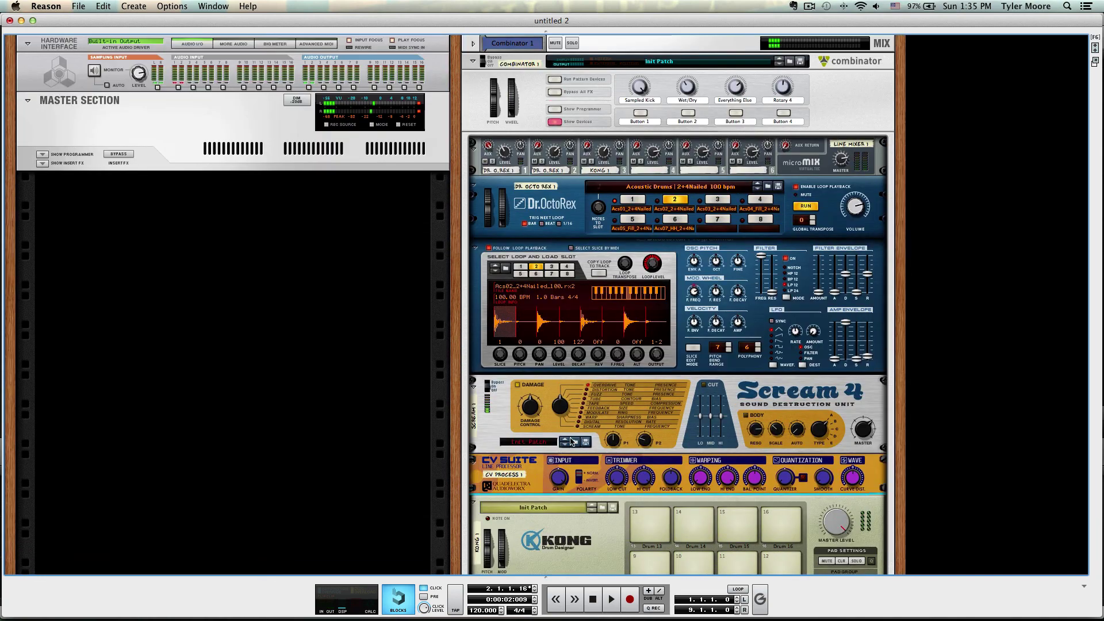